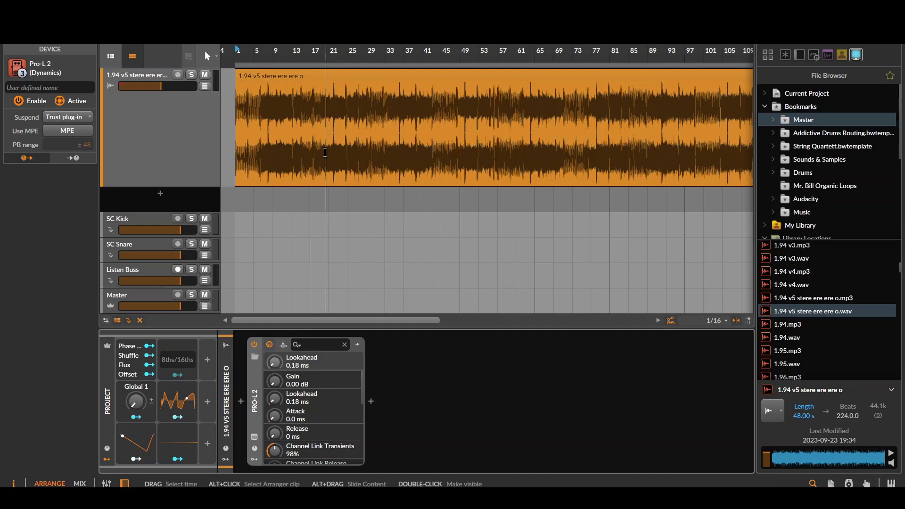
- Open the Pro-L 2 limiter's plug-in window and move it clear of the start of the audio clip
key("minus")
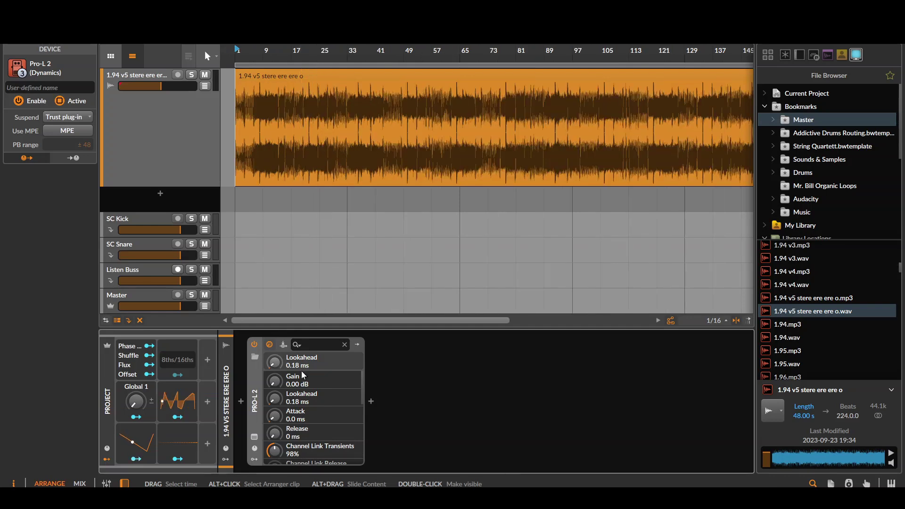
left_click(255, 438)
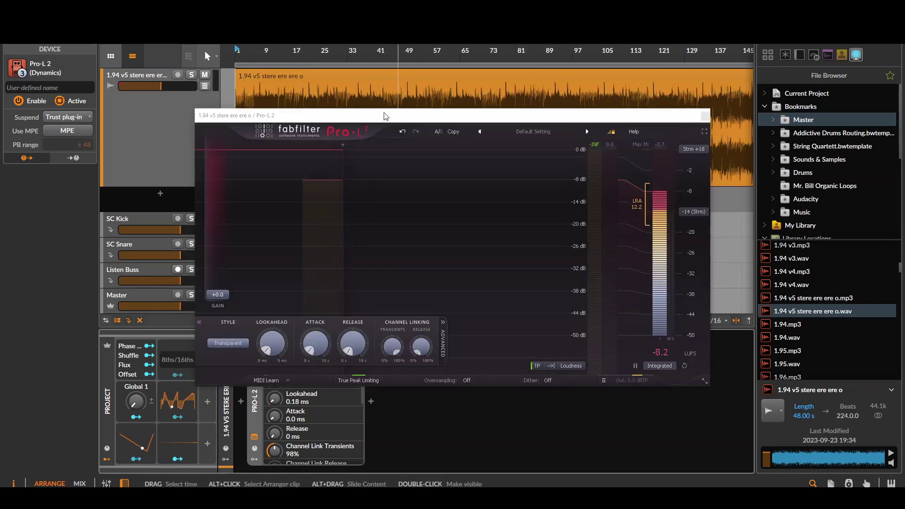
left_click_drag(389, 111, 510, 54)
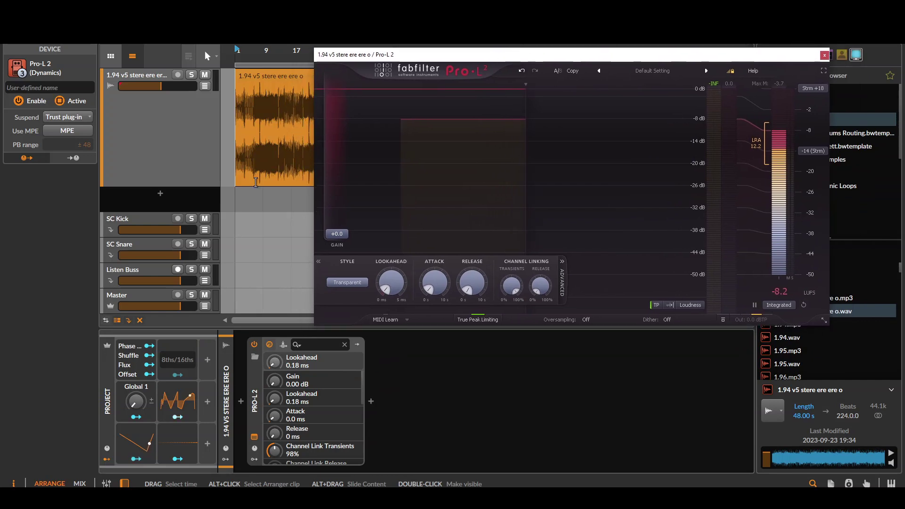
- Set Pro-L 2's release channel linking to 23% and play the track from bar 12
left_click(243, 149)
left_click_drag(539, 286, 541, 204)
left_click_drag(520, 383, 473, 348)
left_click(264, 123)
key("space")
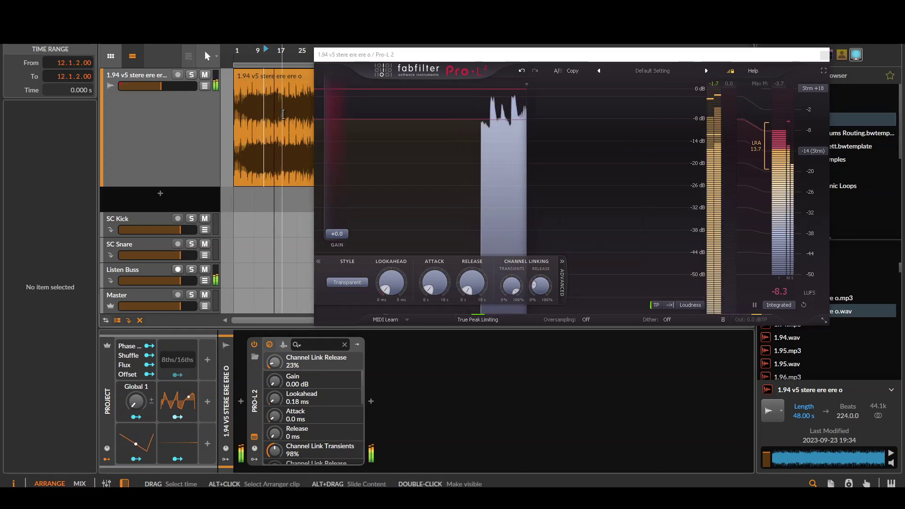
- Set the Pro-L 2 gain to +7.70 dB while the track plays, and stop playback
left_click_drag(337, 234, 346, 192)
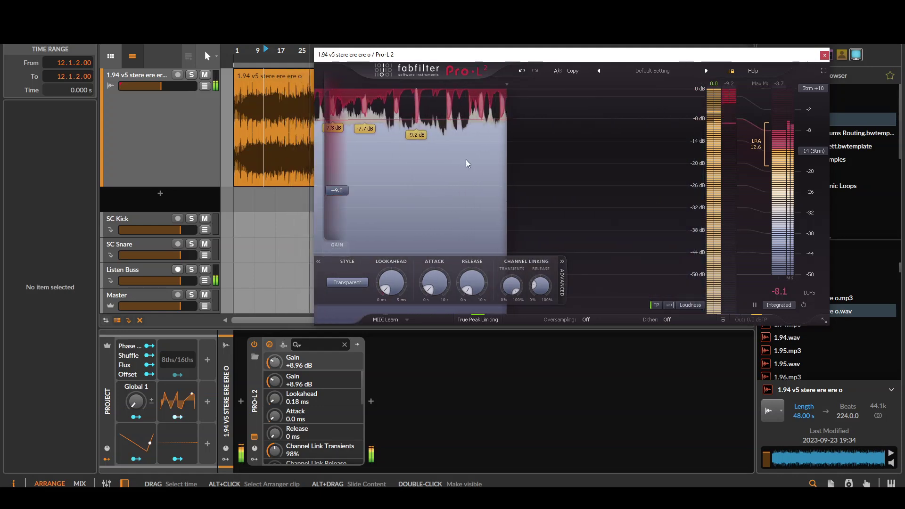
mouse_move(342, 205)
left_click_drag(336, 191, 332, 199)
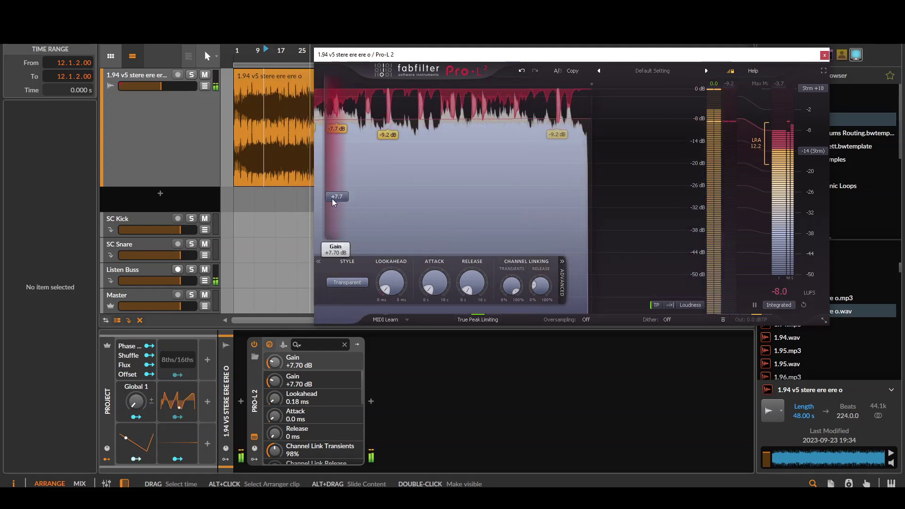
key("space")
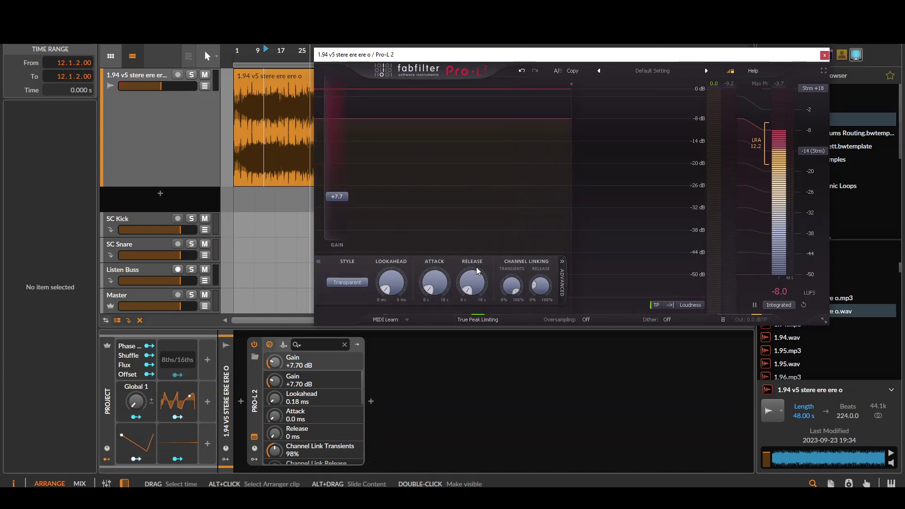
- Resume playback and raise the Pro-L 2 gain to +8.28 dB
key("space")
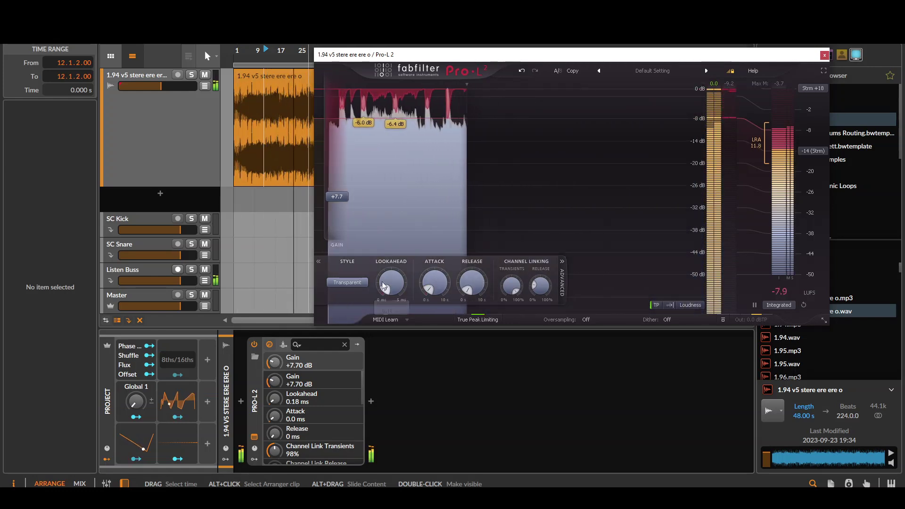
scroll(341, 201, "down", 1)
scroll(339, 198, "up", 7)
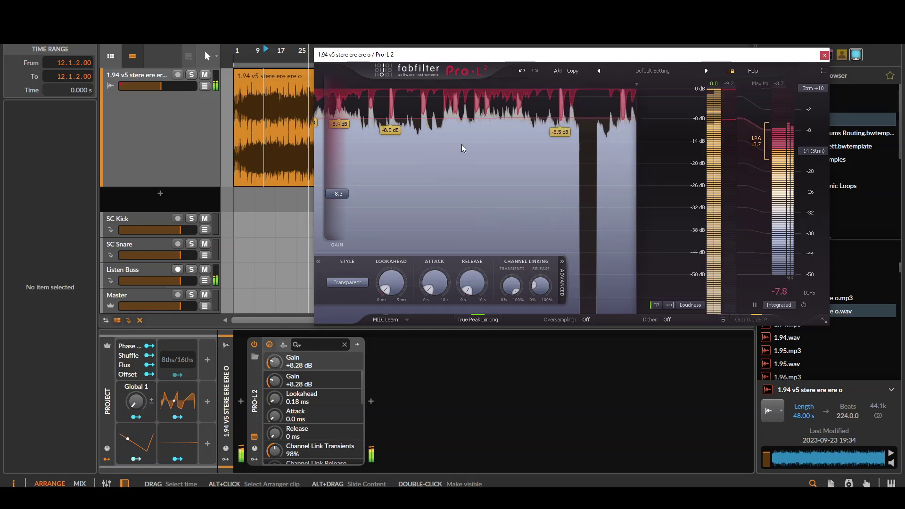
- Set Pro-L 2's release to 2290 ms and its attack to 3360.7 ms during playback
left_click_drag(434, 281, 435, 236)
left_click_drag(471, 282, 473, 185)
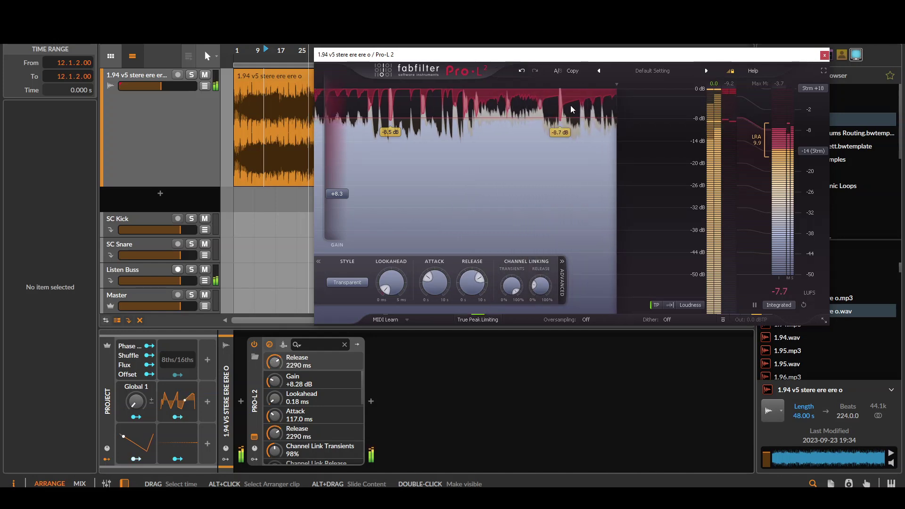
left_click_drag(437, 288, 439, 208)
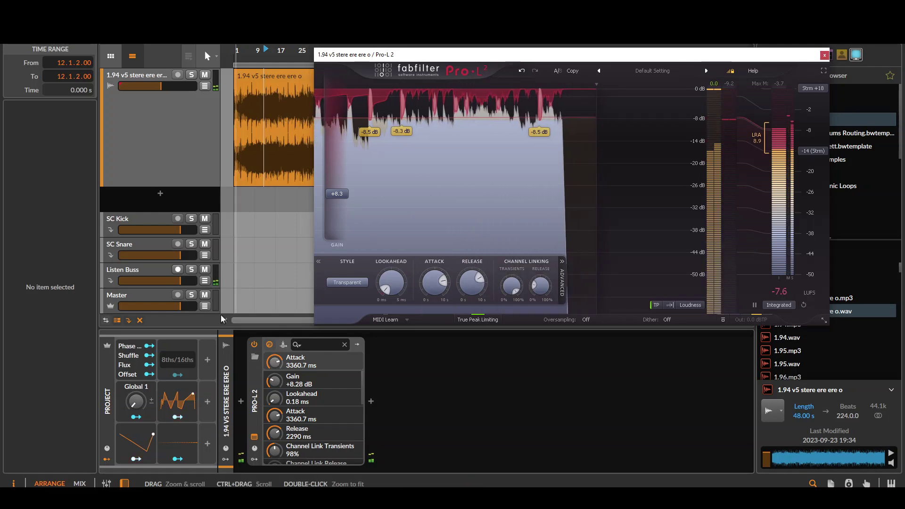
- Replace Pro-L 2 on the audio track with the Compressor+ device, submitting the audio engine crash report
left_click(258, 372)
key("Delete")
left_click(241, 401)
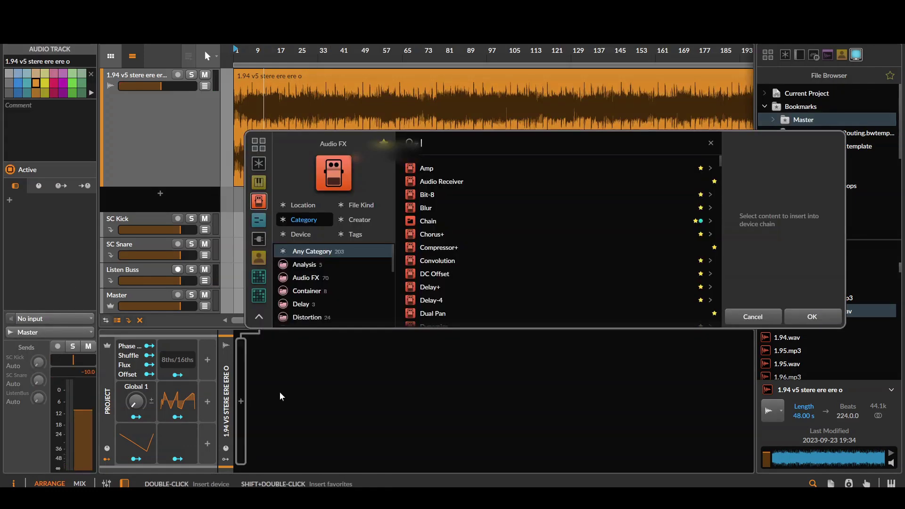
type("comp")
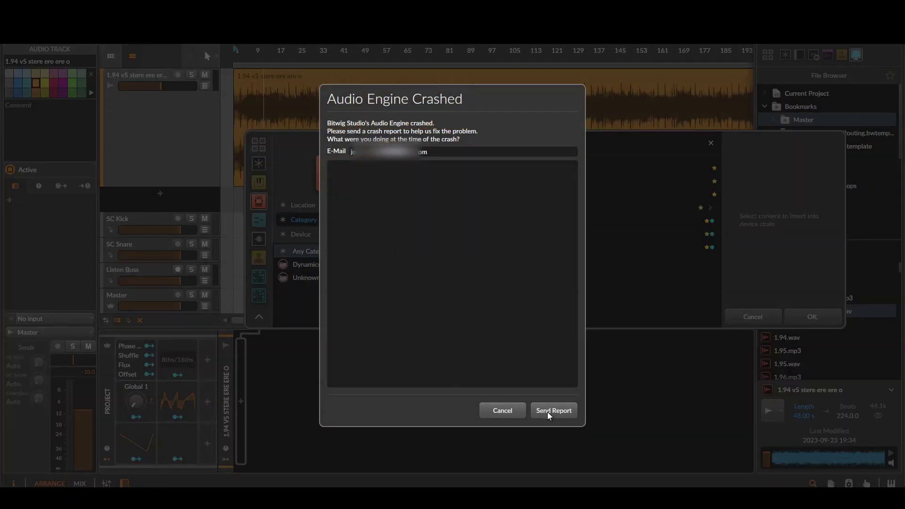
left_click(555, 411)
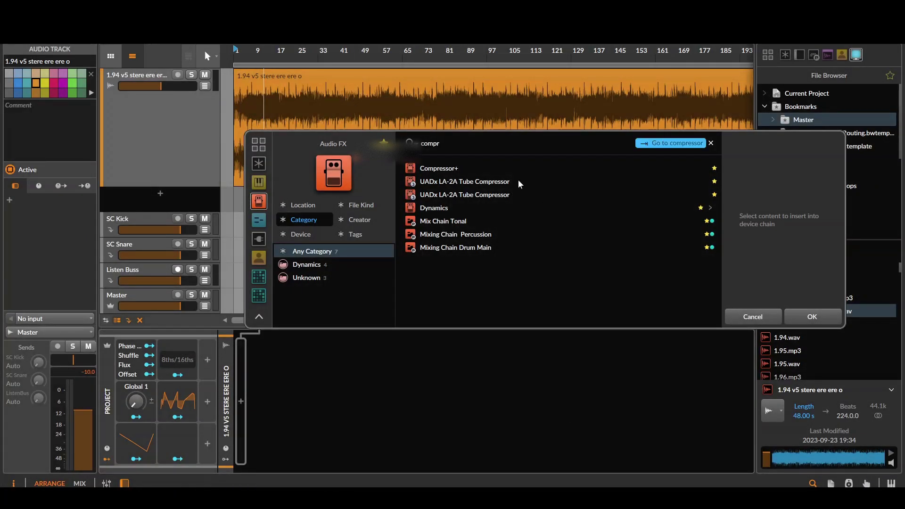
left_click(455, 172)
left_click(785, 316)
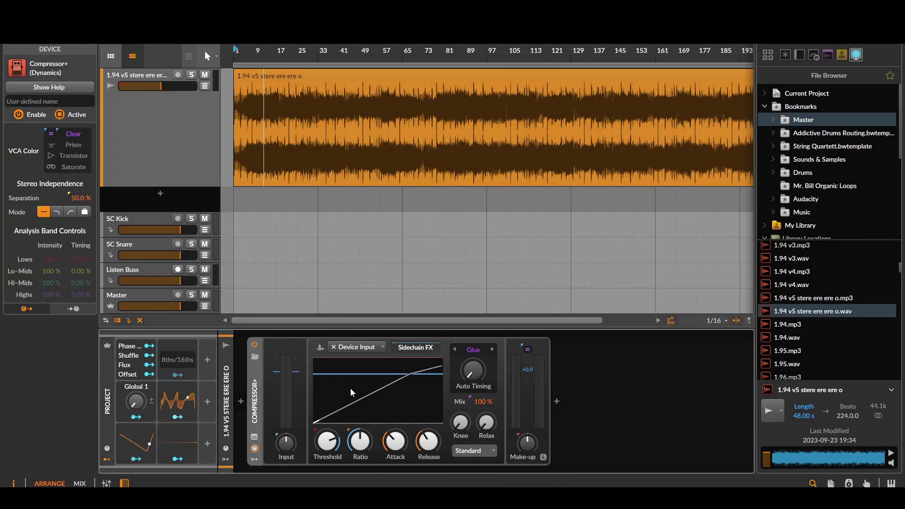
- Disable and collapse Compressor+, and insert a Peak Limiter after it in the device chain
left_click(252, 372)
left_click(273, 398)
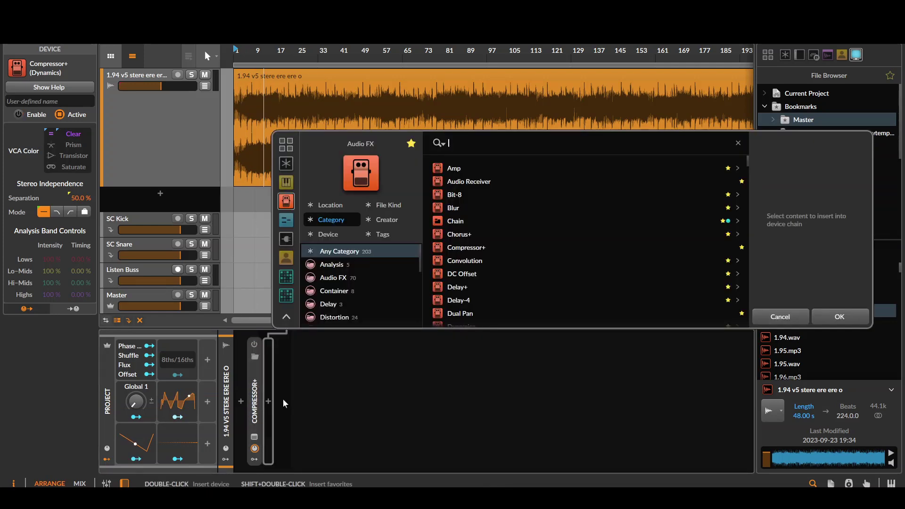
type("limi")
key("Return")
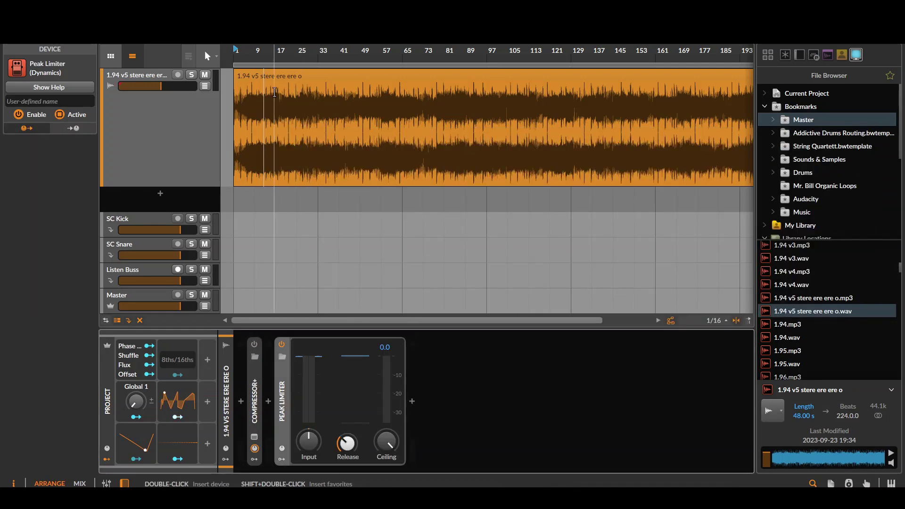
- Play the track from bar 9 to examine the Peak Limiter's gain reduction, and stop playback
left_click(256, 107)
key("space")
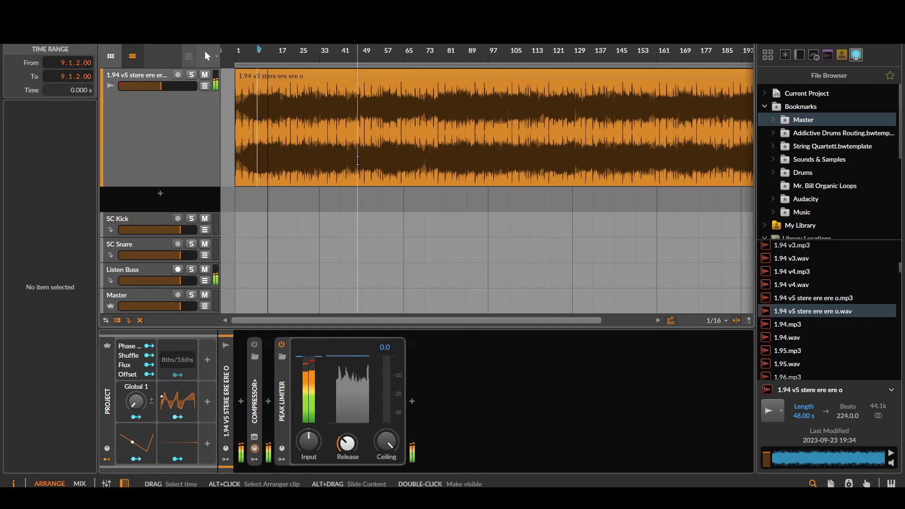
scroll(384, 238, "up", 2)
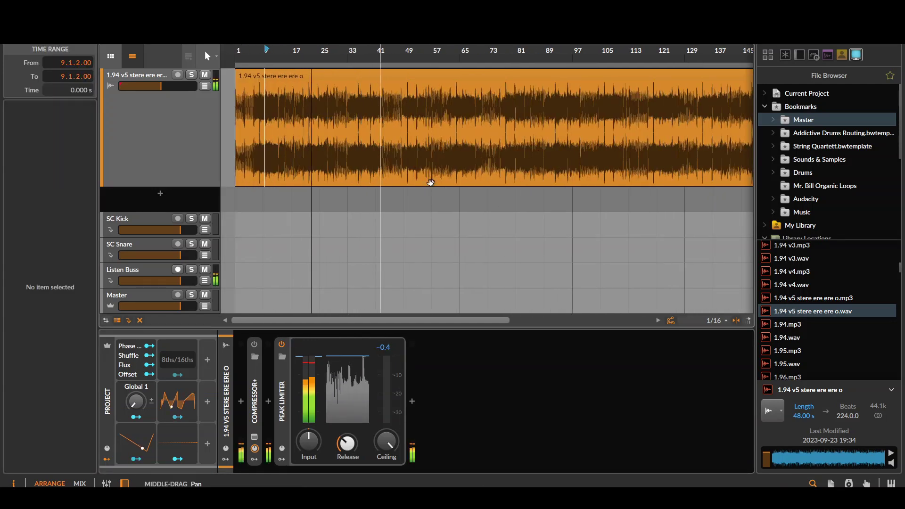
key("space")
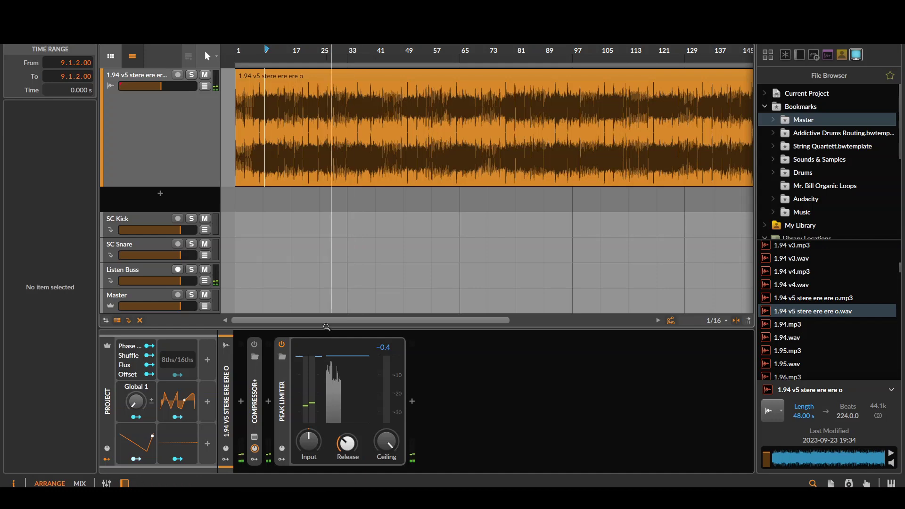
- Insert a Tool device before Compressor+ at the start of the device chain
left_click(244, 400)
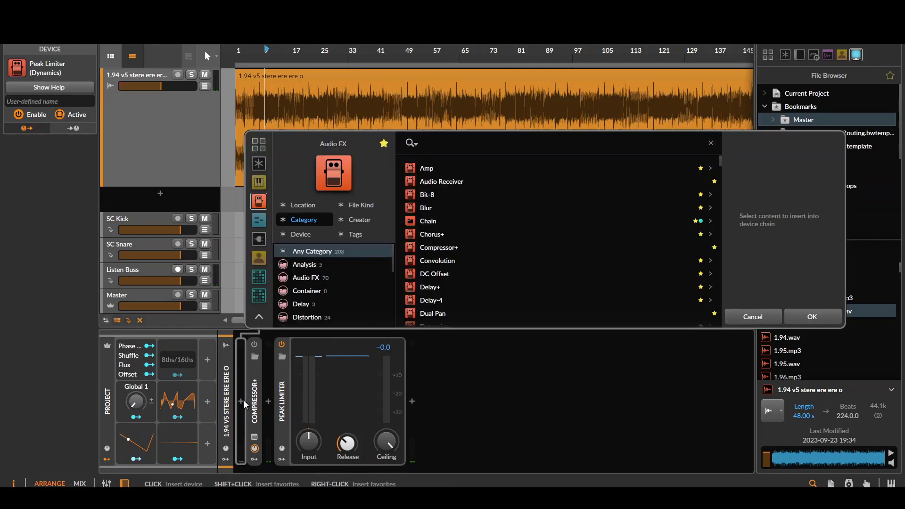
type("tool")
key("Return")
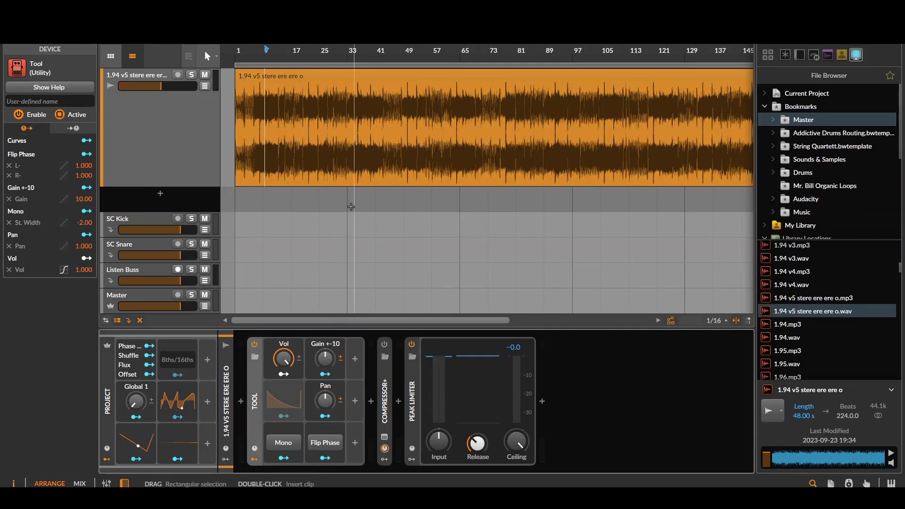
- Play the track from bar 11 and raise the Tool device's gain to drive the Peak Limiter
scroll(462, 299, "down", 3, "ctrl")
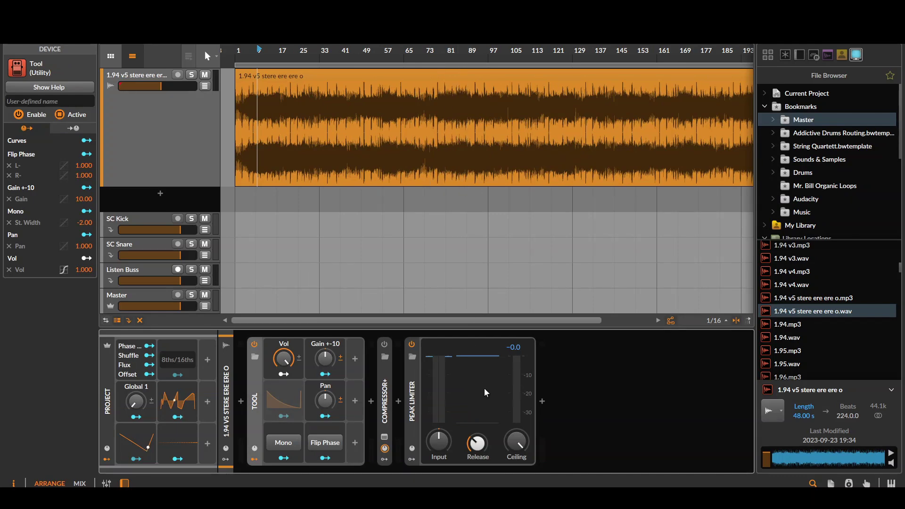
scroll(330, 159, "up", 3, "ctrl")
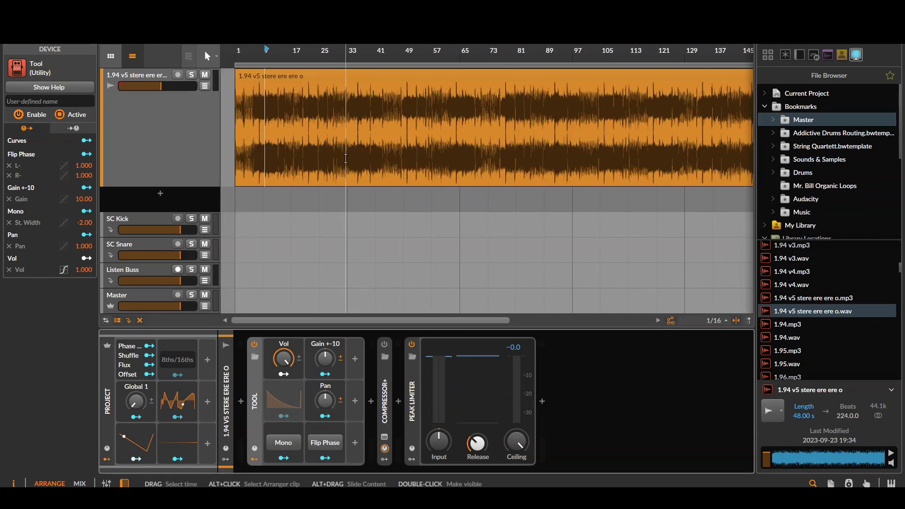
left_click(272, 155)
key("space")
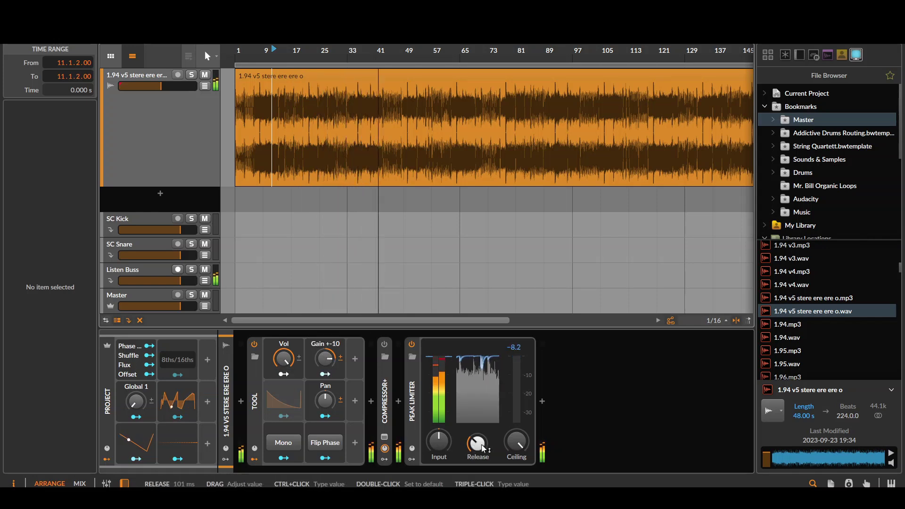
left_click_drag(484, 453, 484, 447)
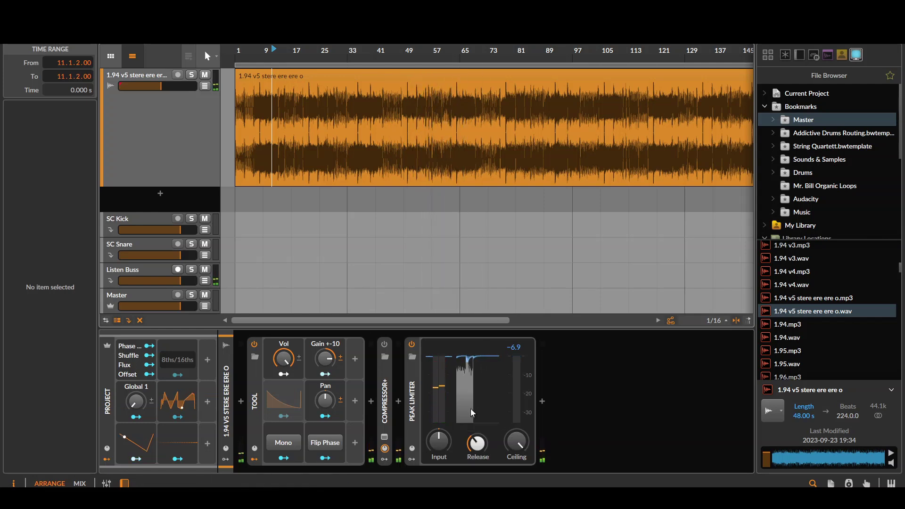
- Play the track from bar 11 and again from bar 60 to examine the limiting, and stop playback
key("space")
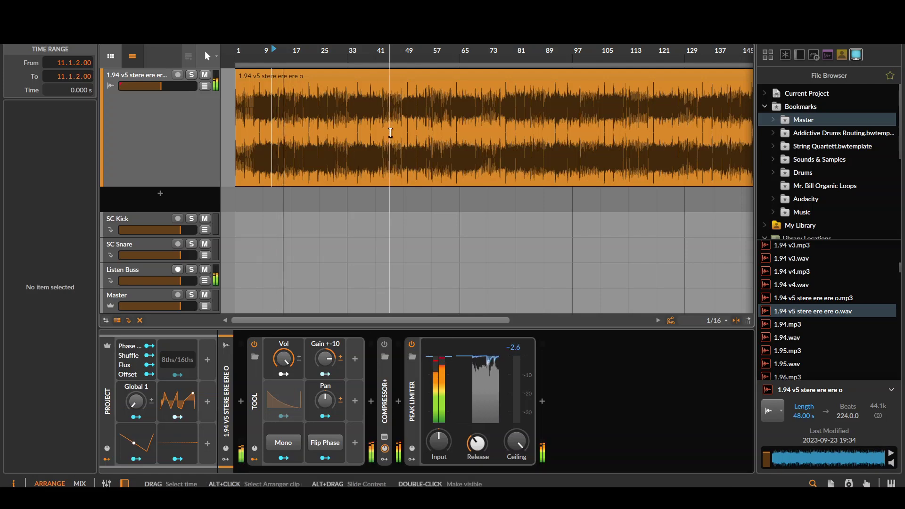
left_click(391, 137)
key("minus")
left_click(391, 137)
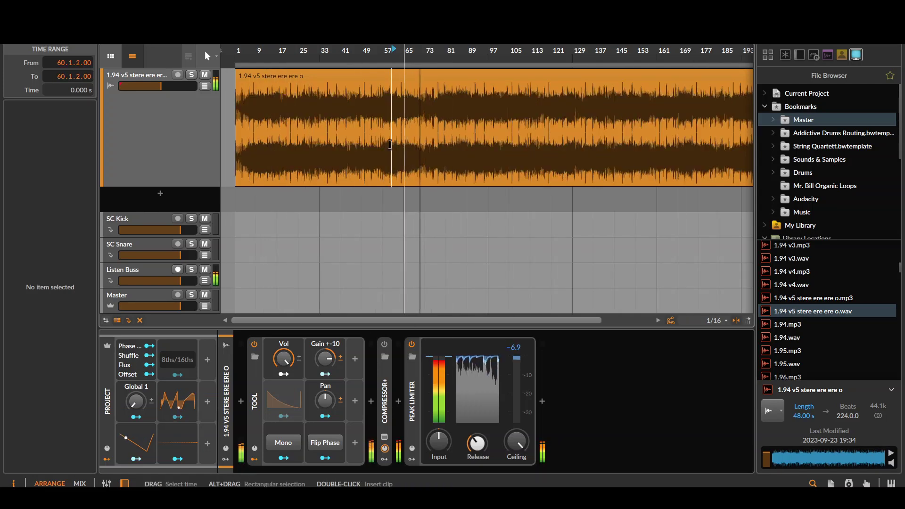
key("space")
- Expand and enable Compressor+, and switch its compression character to Smooth
left_click(416, 394)
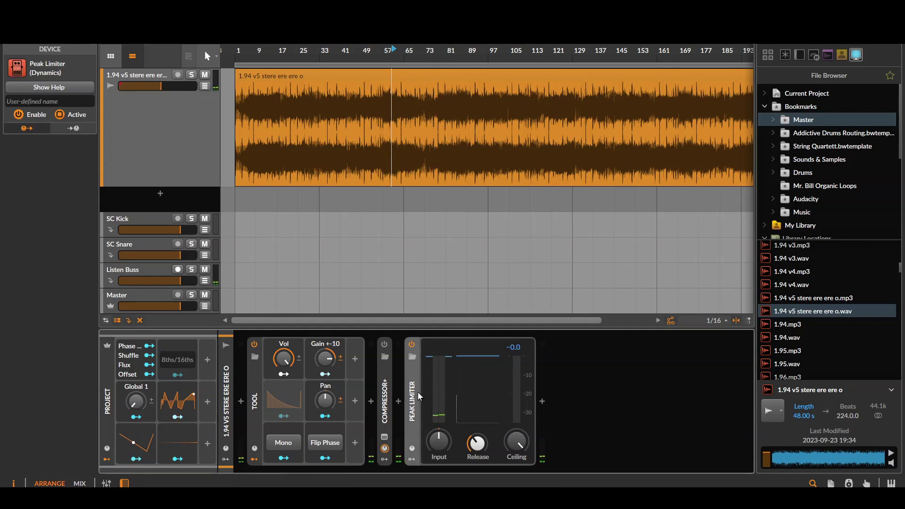
left_click(384, 398)
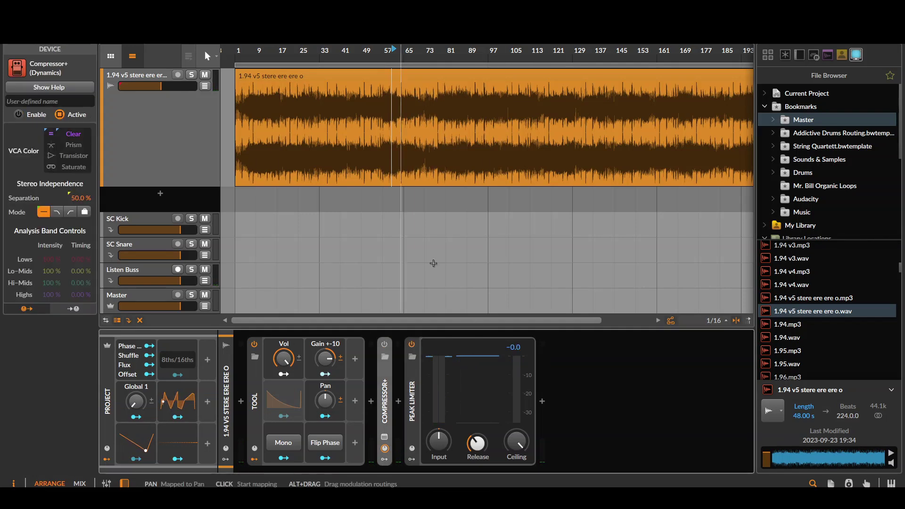
double_click(390, 387)
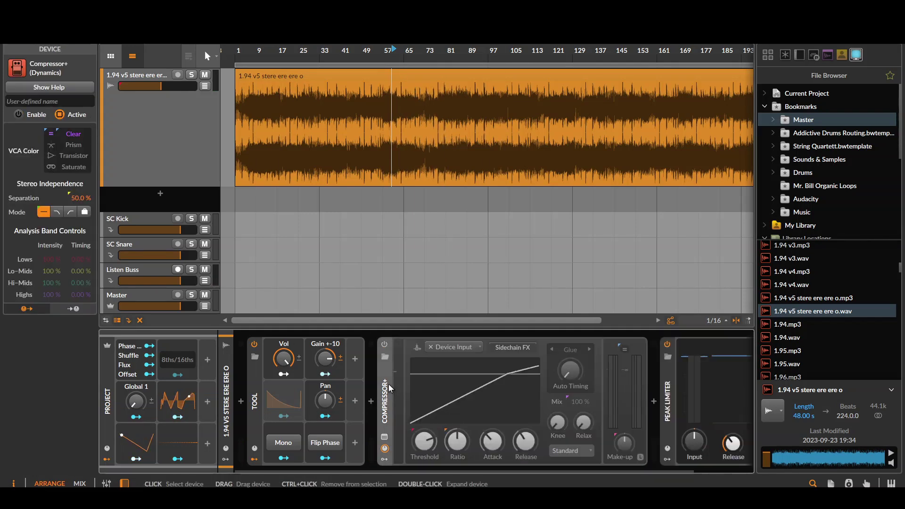
left_click(384, 344)
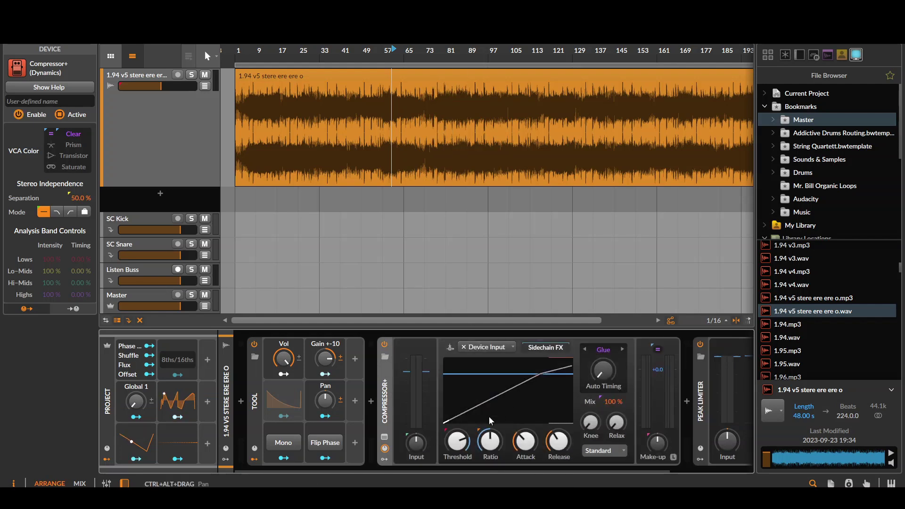
left_click(602, 349)
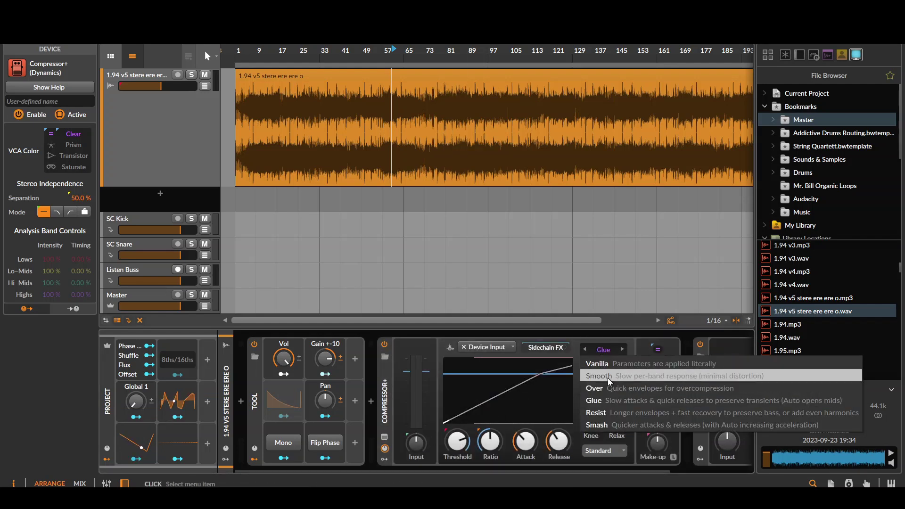
left_click(607, 377)
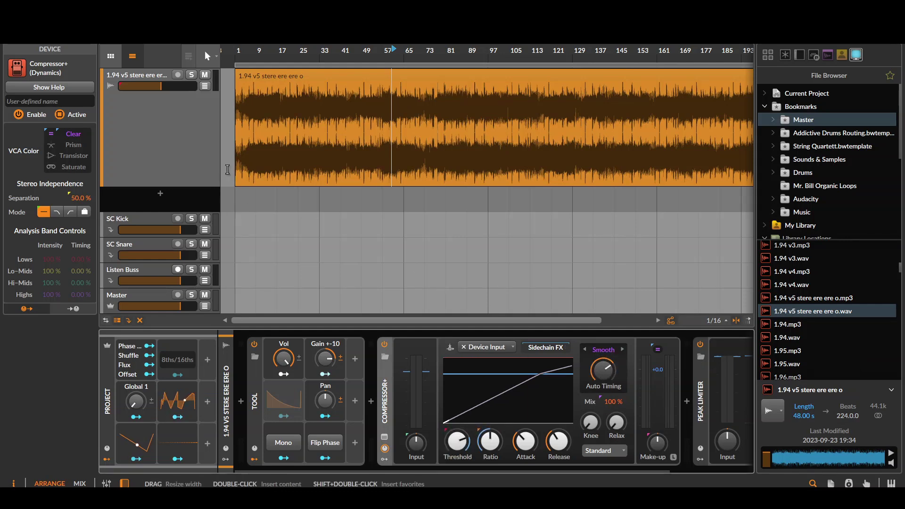
- Play the track from bar 10 and raise Compressor+'s threshold to 0 dB
left_click(258, 175)
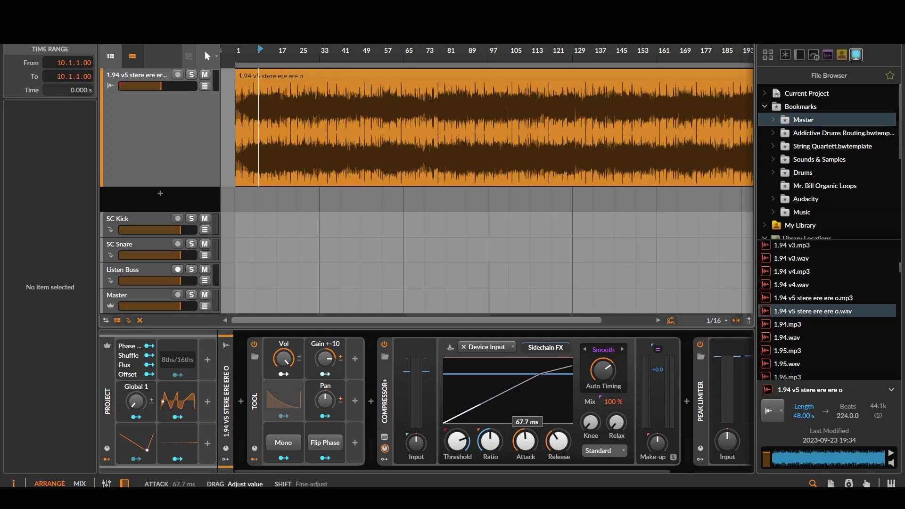
key("space")
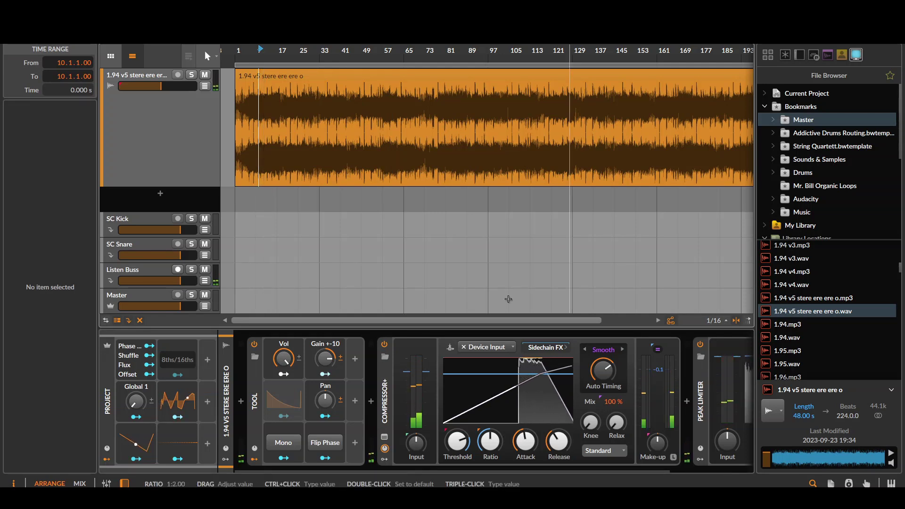
left_click_drag(457, 443, 457, 389)
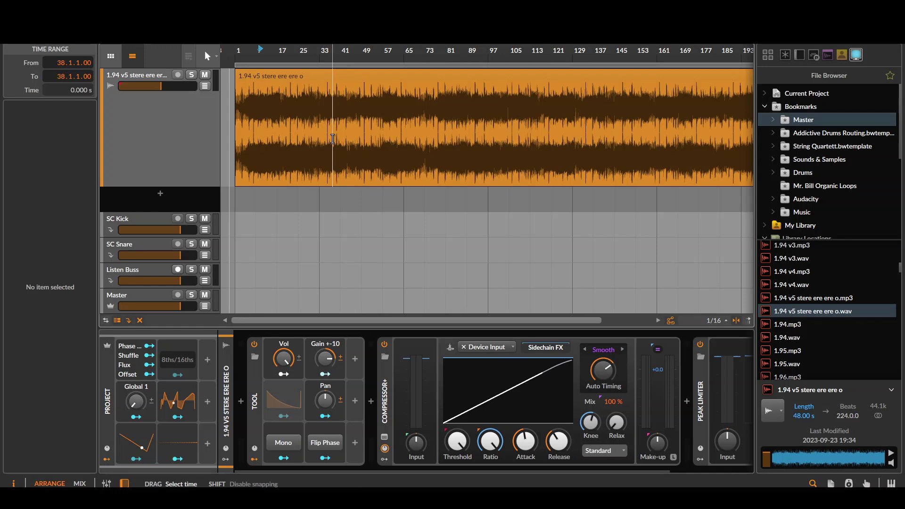
- Play the track from bar 38 to examine how Compressor+ and the Peak Limiter react, and stop playback
left_click(336, 283)
key("space")
scroll(573, 344, "right", 2)
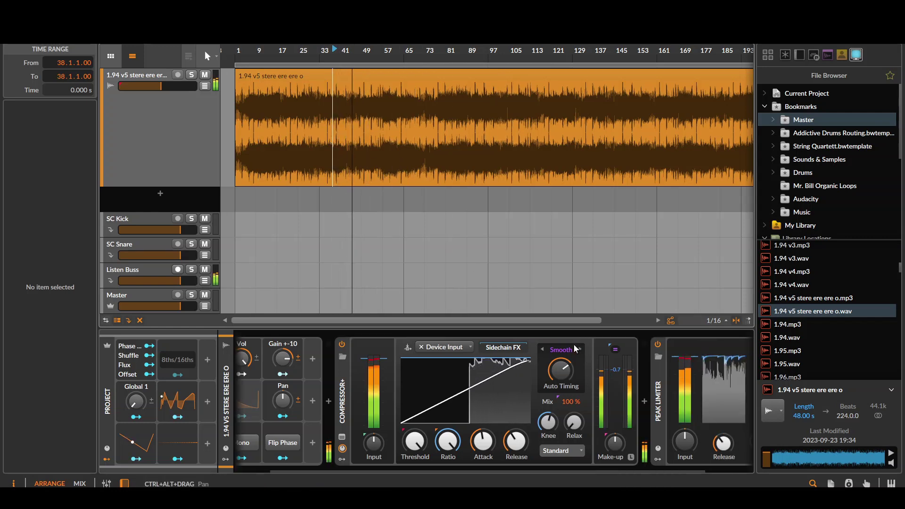
key("space")
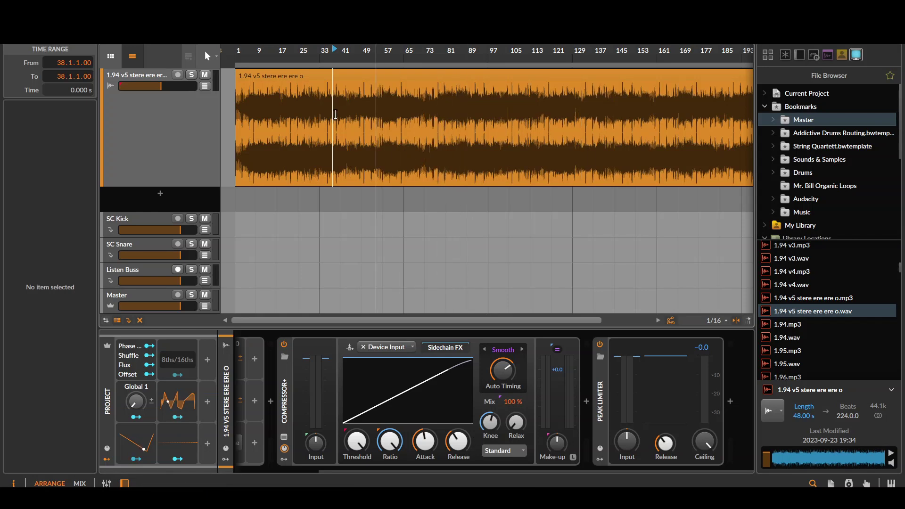
- Replay from bar 38 and set Compressor+ to a wider knee, a 1:Infinity ratio and a 0 ms attack
key("space")
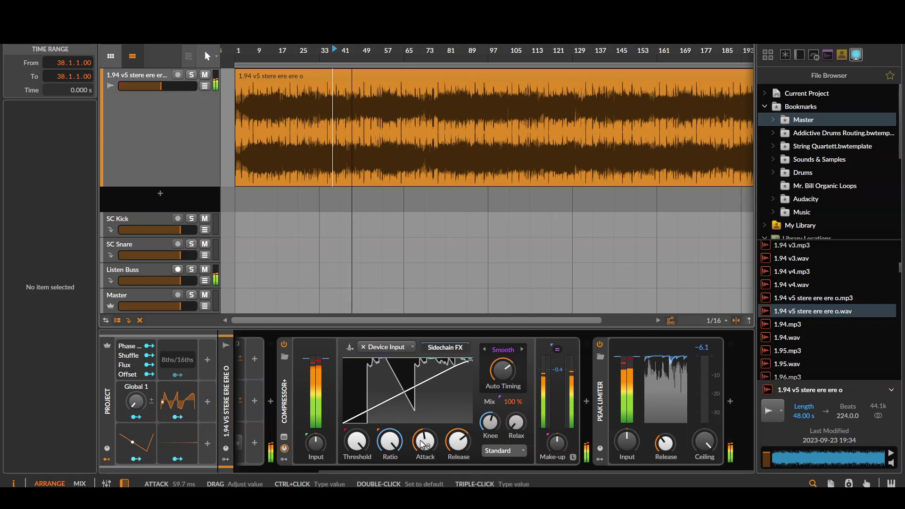
mouse_move(490, 421)
left_click_drag(490, 421, 489, 398)
key("space")
left_click(389, 442)
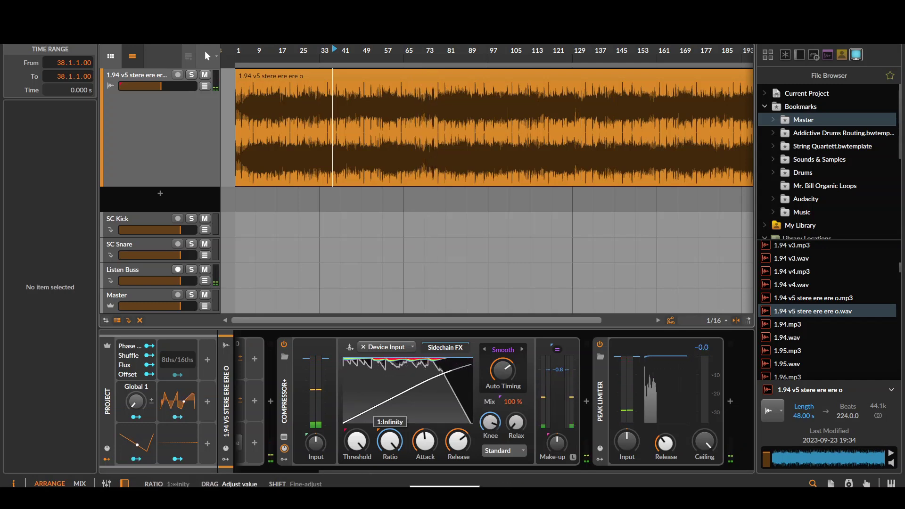
key("space")
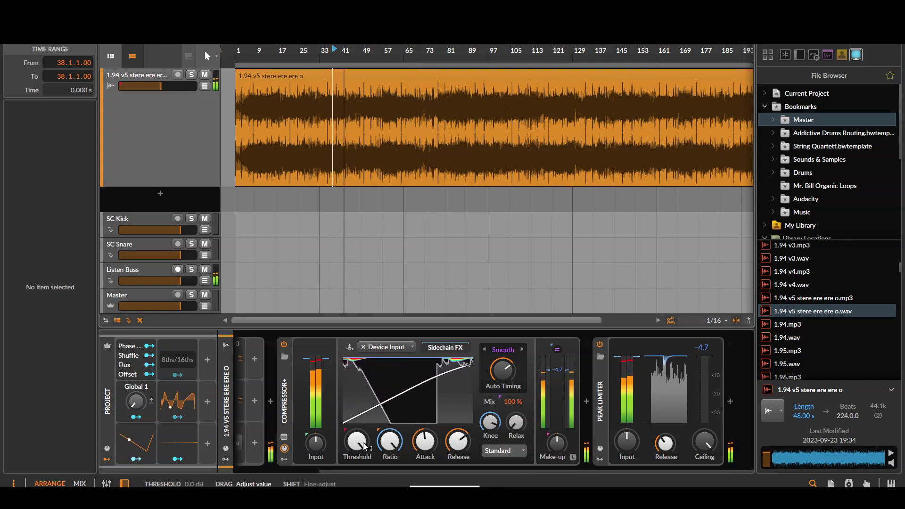
left_click_drag(425, 441, 424, 471)
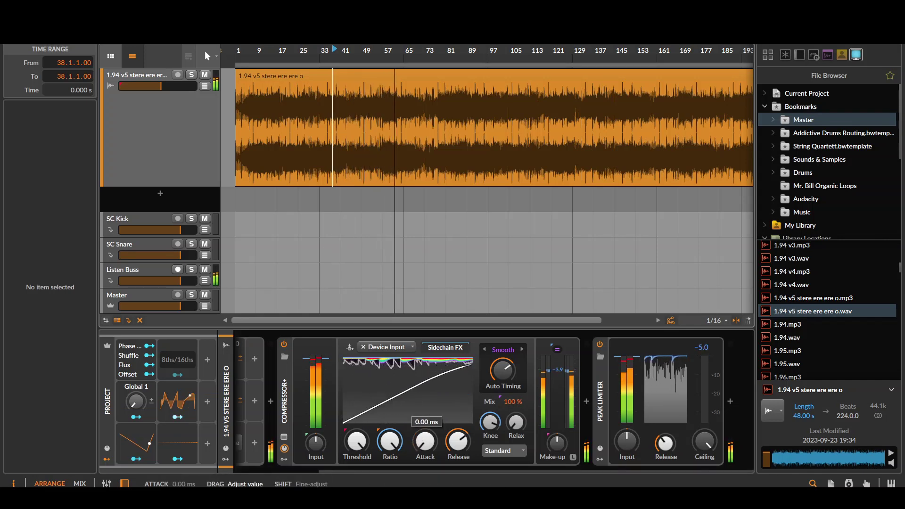
- Raise the Tool device's gain to drive Compressor+ harder, and lengthen the compressor's release
scroll(400, 420, "left", 3)
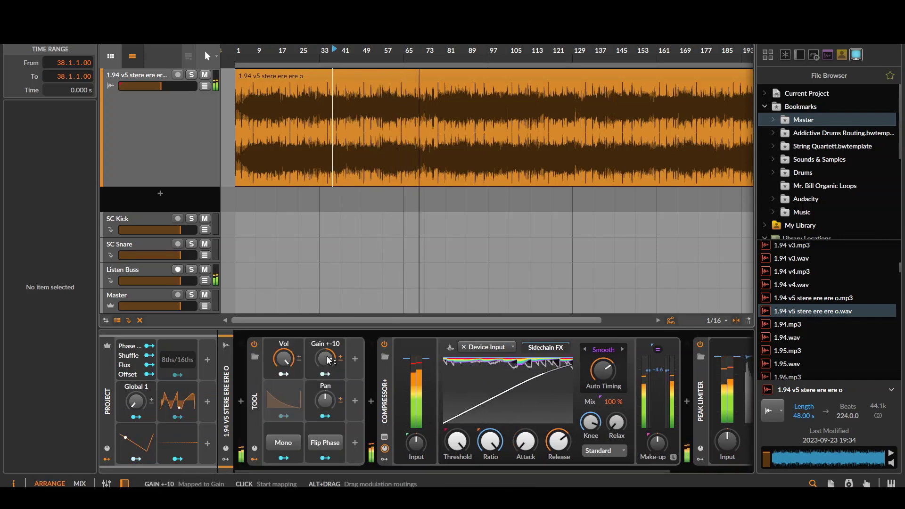
scroll(459, 408, "right", 2)
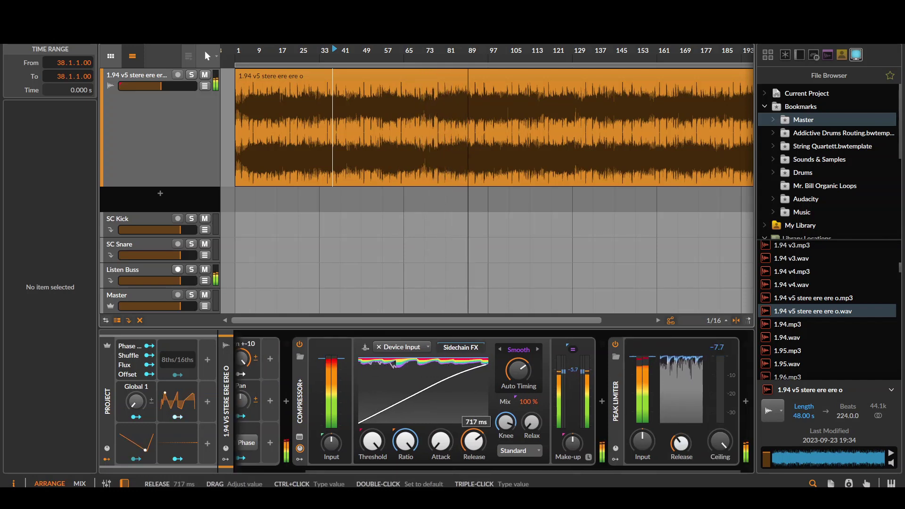
left_click_drag(473, 441, 473, 441)
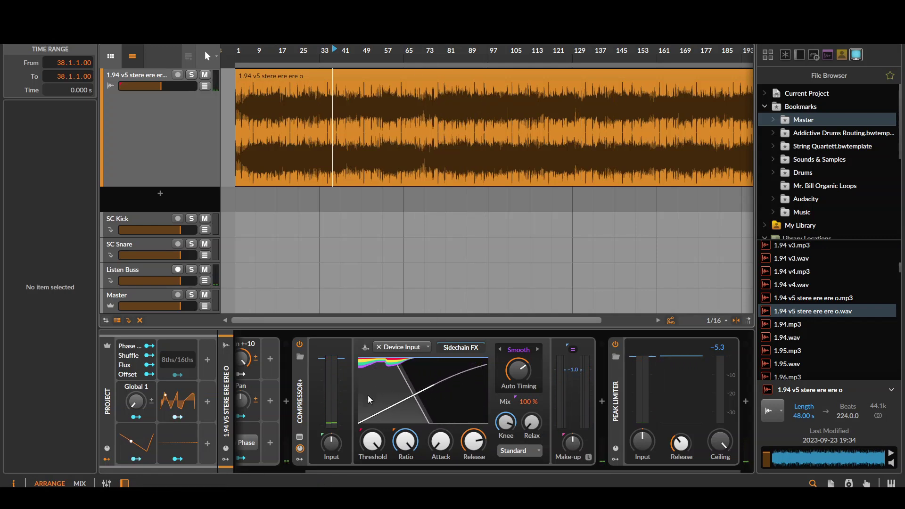
- Collapse the Compressor+ and Peak Limiter devices in the chain
left_click(304, 393)
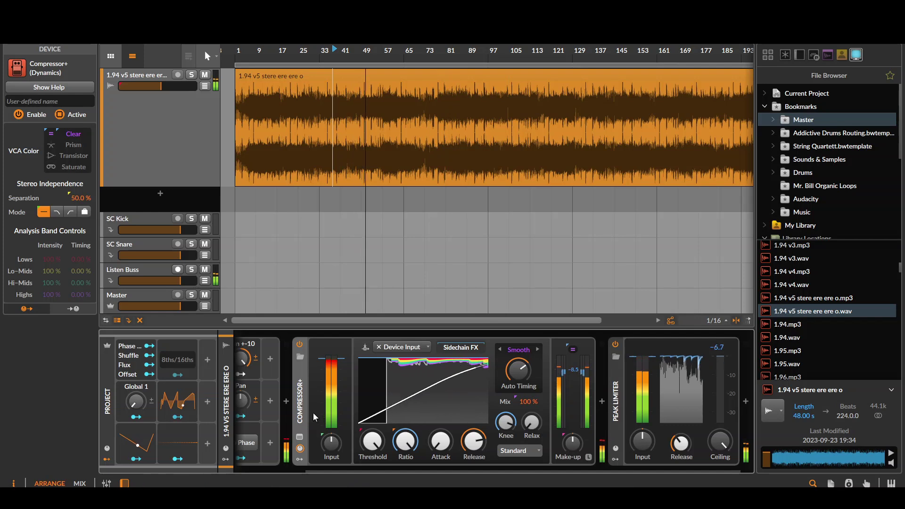
double_click(301, 405)
left_click(414, 400)
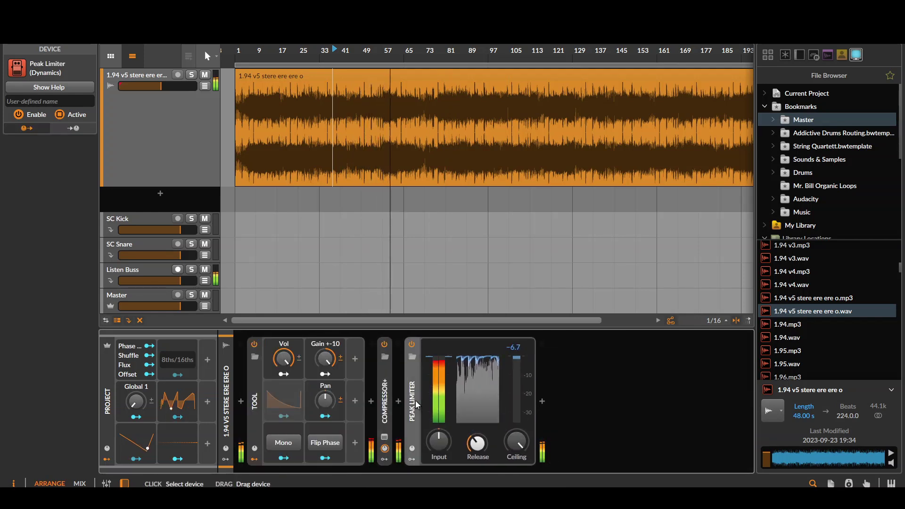
double_click(415, 400)
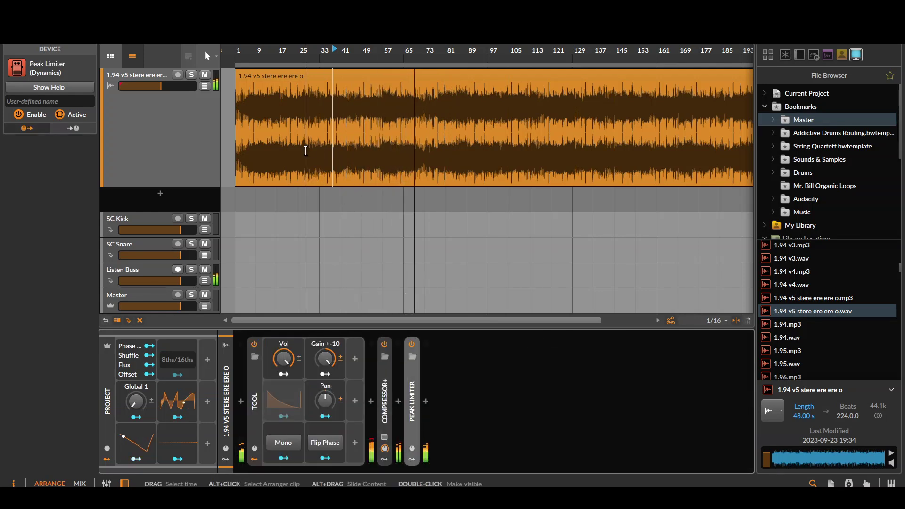
- Duplicate the Tool device, then collapse both Tool devices and hide their modulators
left_click(254, 383)
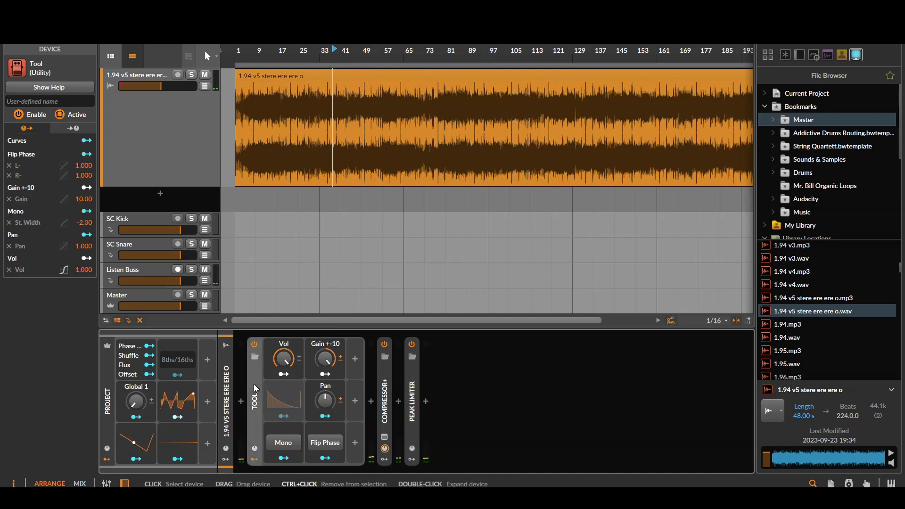
key("ctrl+d")
double_click(255, 384)
double_click(255, 400)
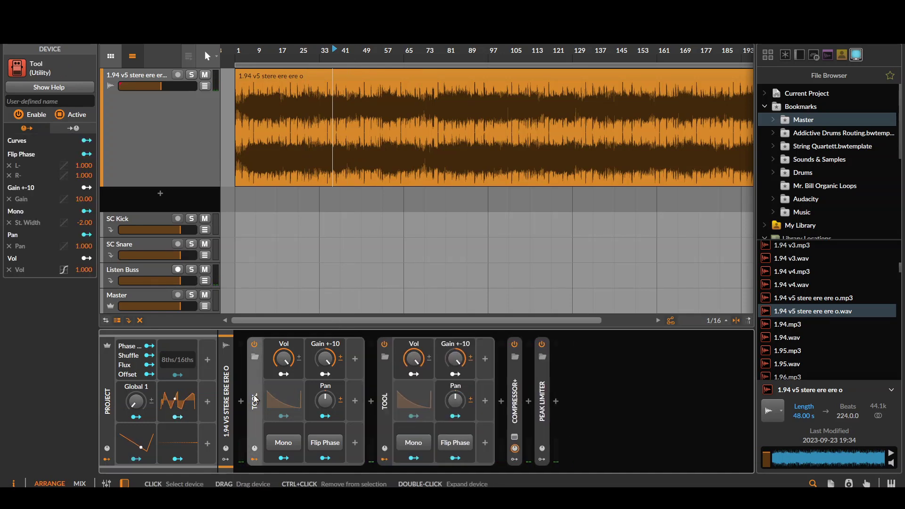
left_click(255, 459)
left_click(284, 456)
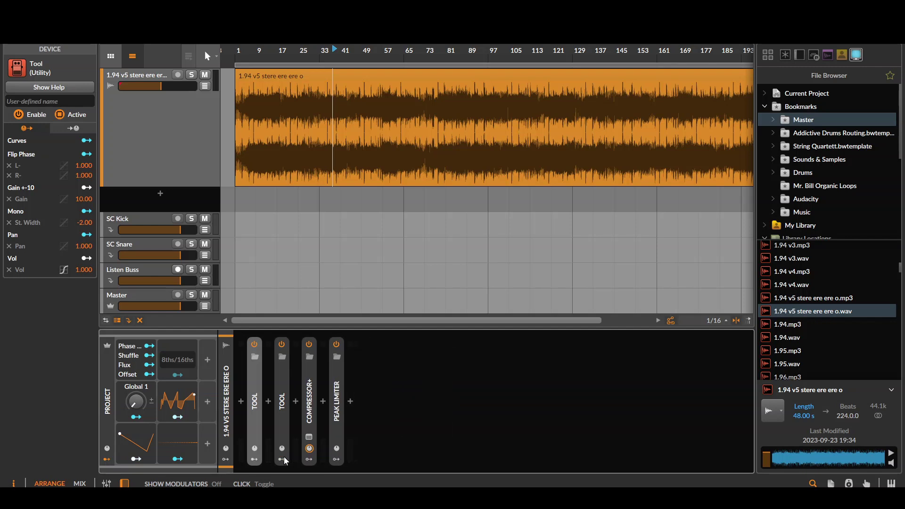
- Insert an FX Selector between the second Tool and Compressor+
left_click(313, 394)
left_click(295, 401)
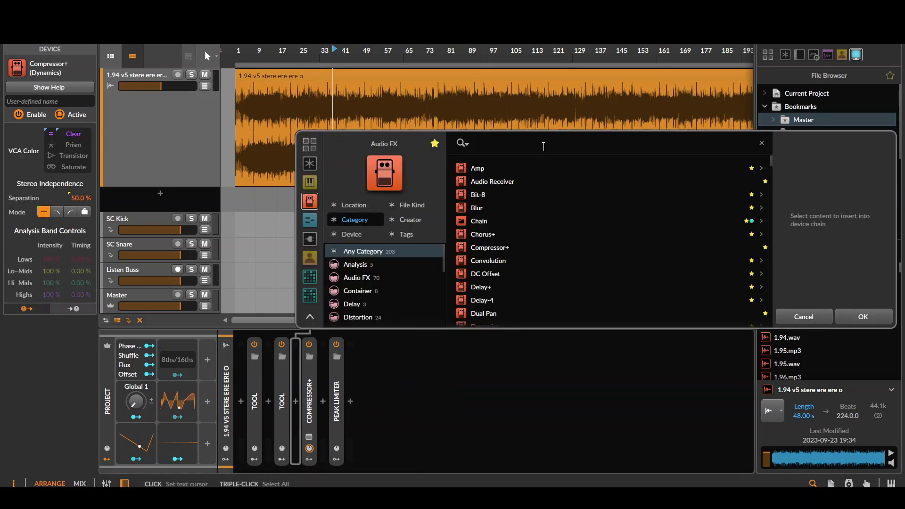
type("fx")
key("Down")
key("Down")
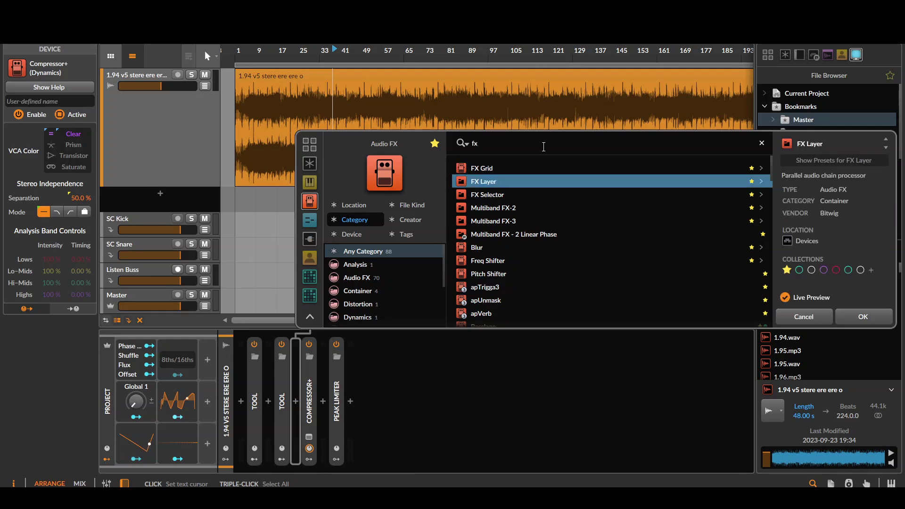
key("Down")
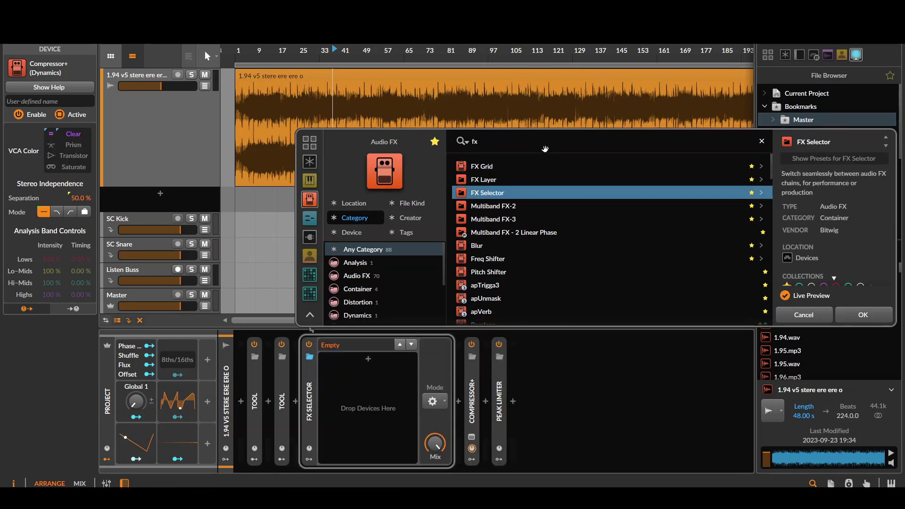
key("Return")
- Move Compressor+ and Peak Limiter together into the FX Selector as its first layer
left_click(472, 394)
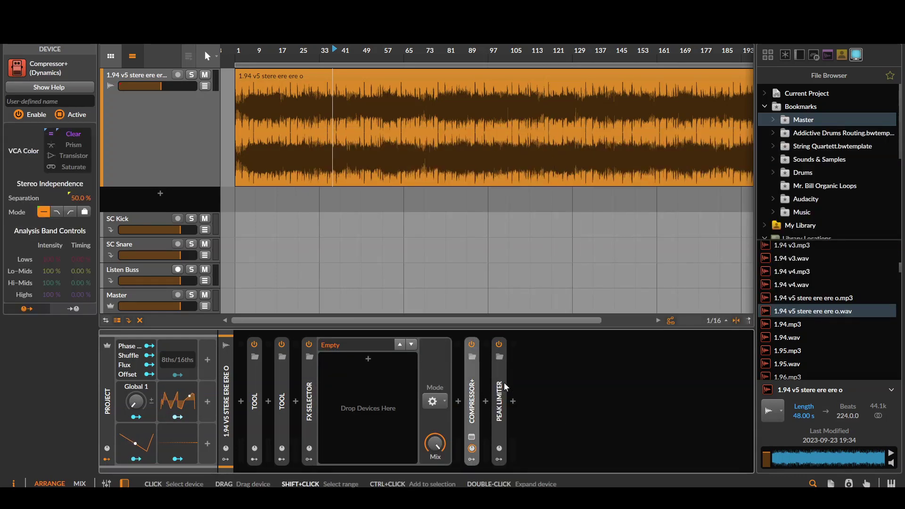
left_click(504, 382, "ctrl")
left_click_drag(504, 383, 422, 384)
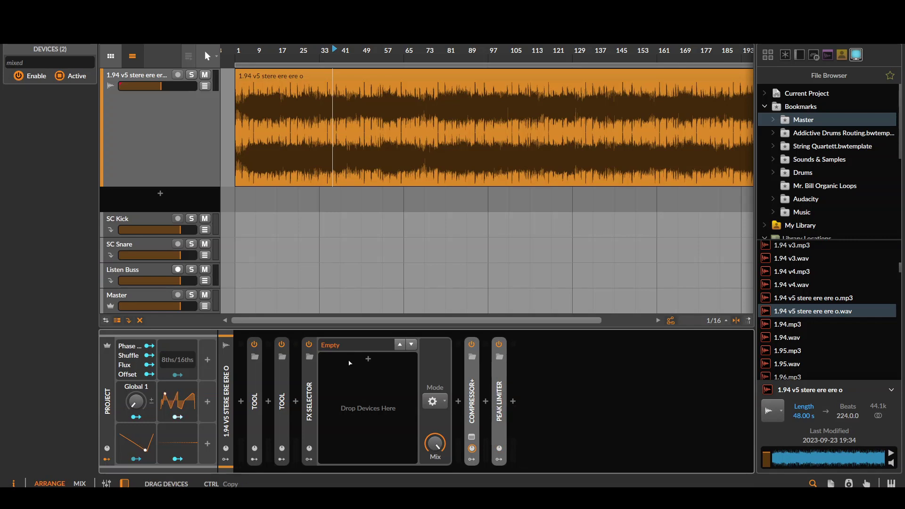
left_click_drag(349, 362, 372, 359)
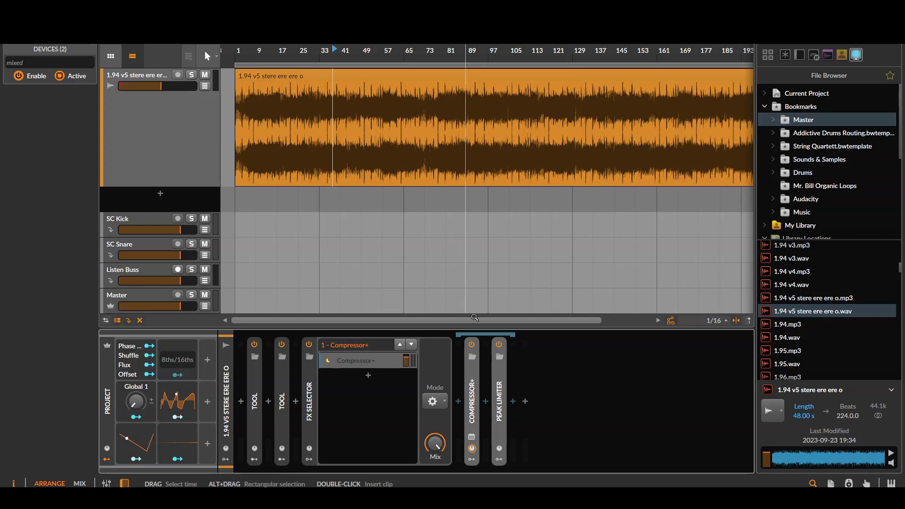
- Insert a Chain device before Compressor+ in the FX Selector's first layer
left_click(456, 401)
type("chain")
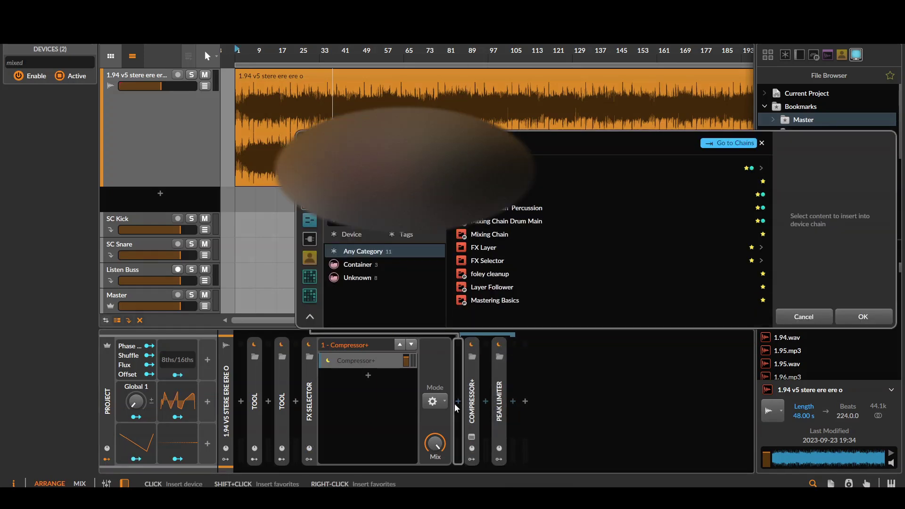
key("Return")
- Move Compressor+ and Peak Limiter into the Chain device and show the chain's contents
left_click(547, 415)
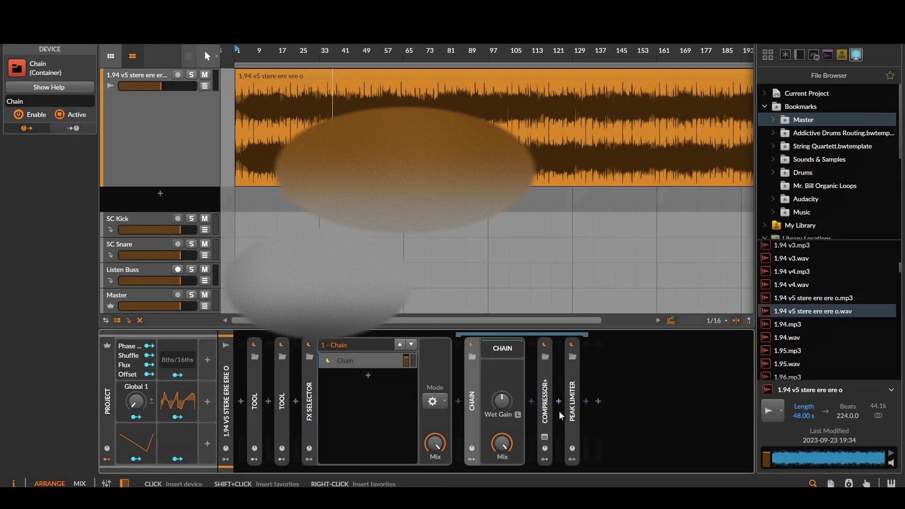
left_click(545, 384)
left_click(571, 386, "ctrl")
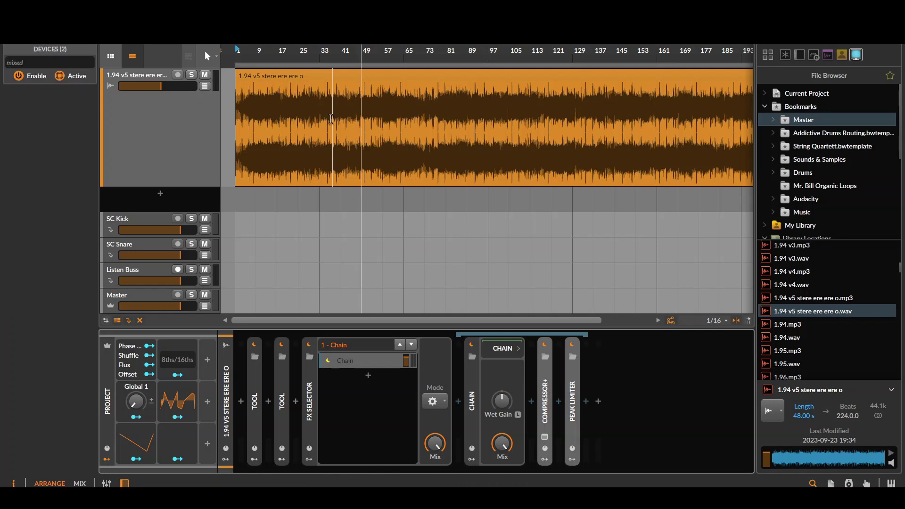
left_click_drag(514, 355, 511, 353)
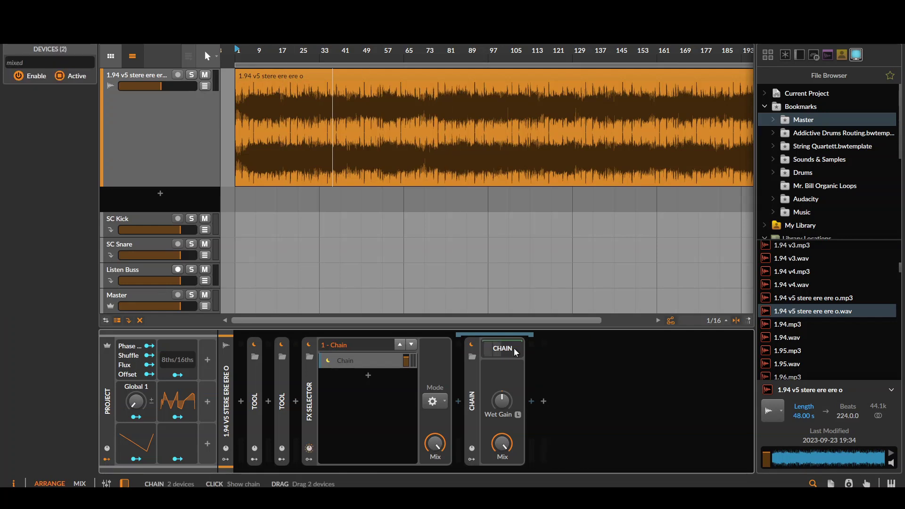
key("ctrl+z")
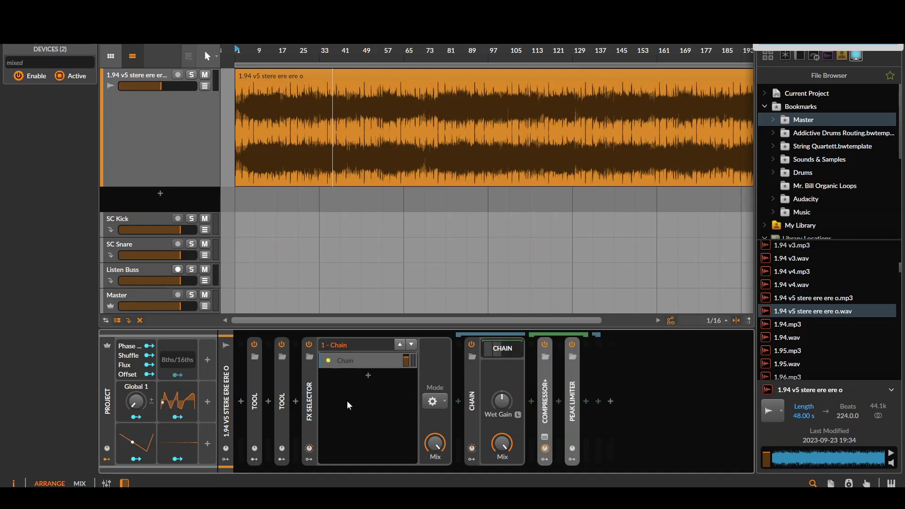
- Add a second layer to the FX Selector containing a Peak Limiter
left_click(367, 376)
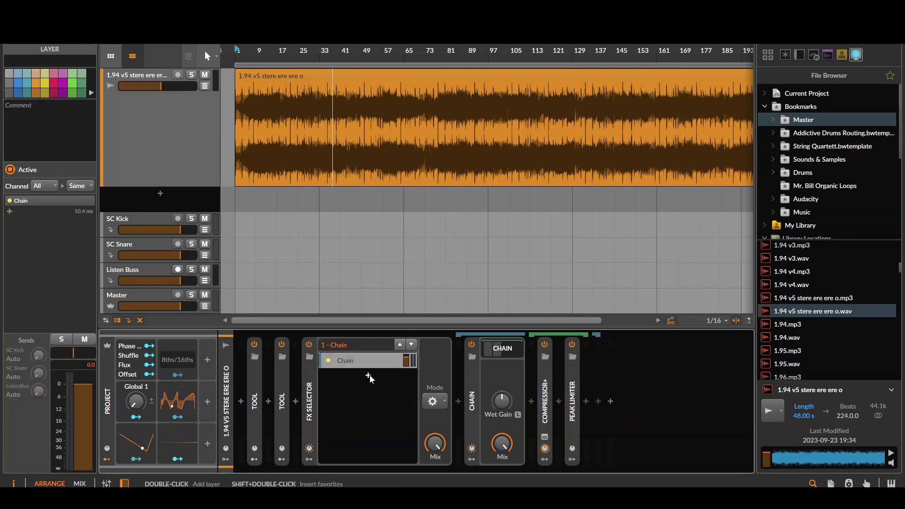
double_click(369, 375)
type("lim")
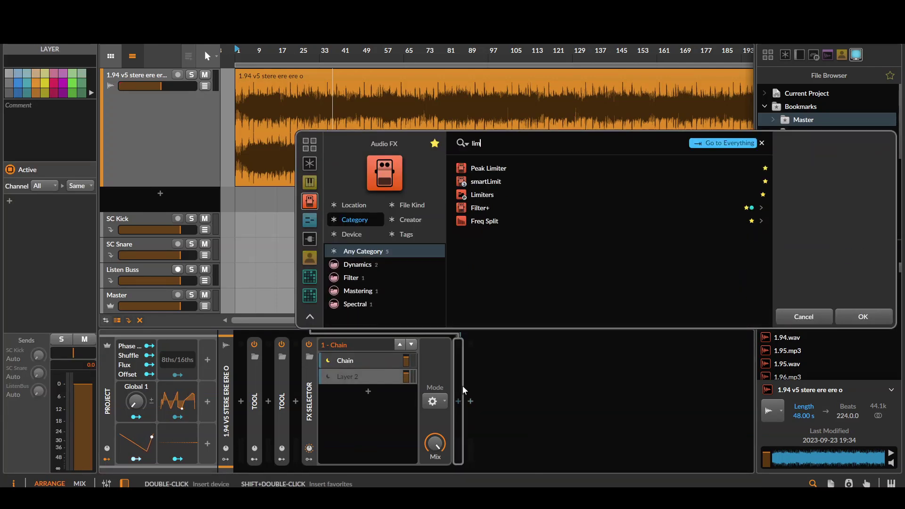
key("Return")
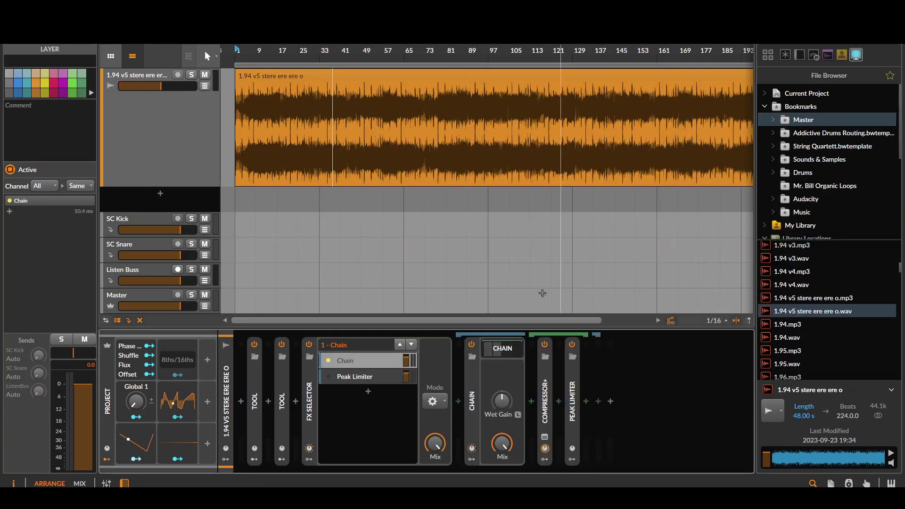
- Insert a Chain device before the Peak Limiter in the FX Selector's second layer
left_click(468, 399)
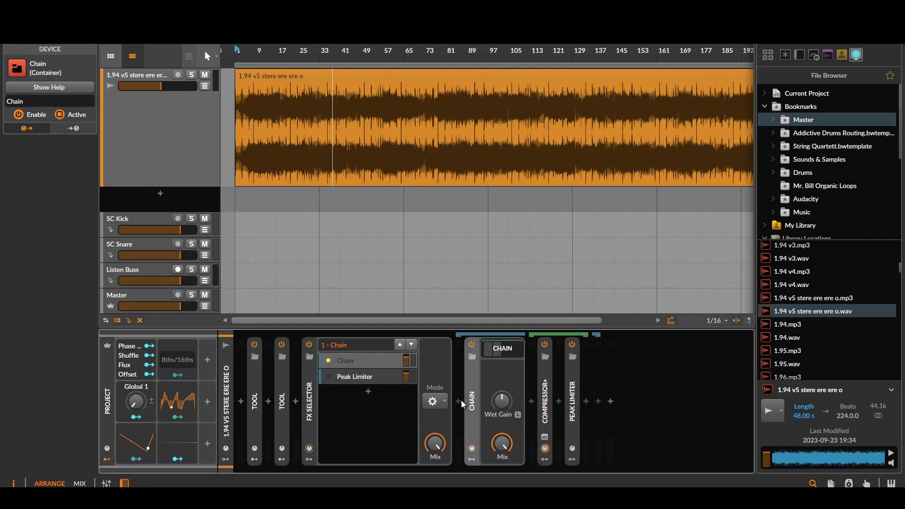
left_click(357, 374)
left_click(451, 392)
type("chain")
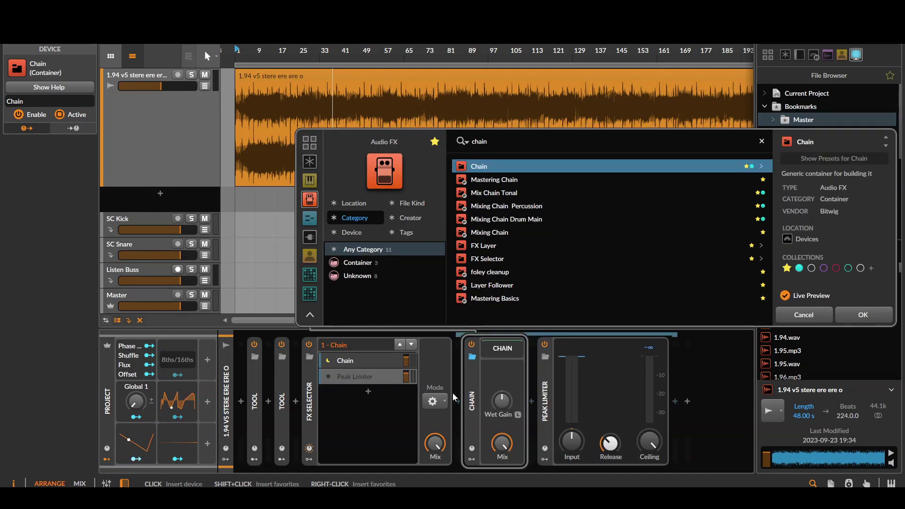
key("Return")
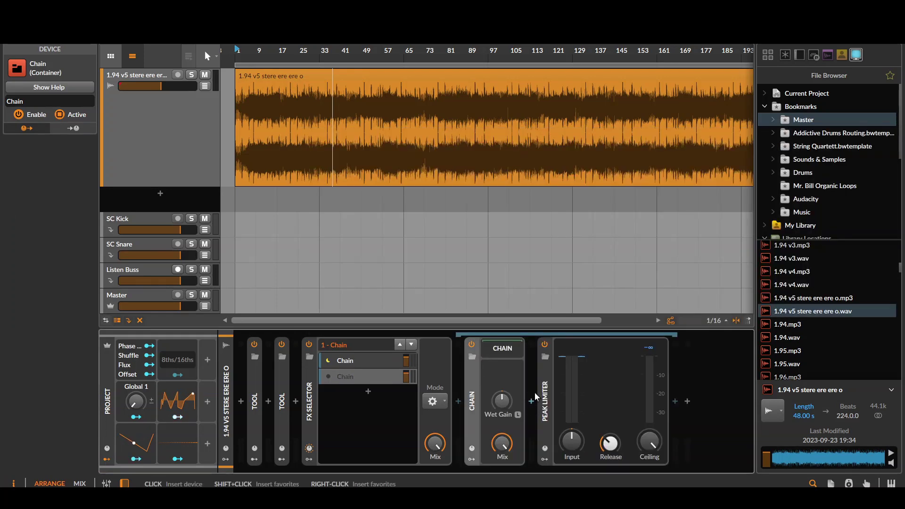
- Hide the contents of the second layer's Chain and set the play start position to 15.1.1.00
left_click(547, 393)
left_click_drag(508, 360, 508, 359)
scroll(348, 151, "down", 1)
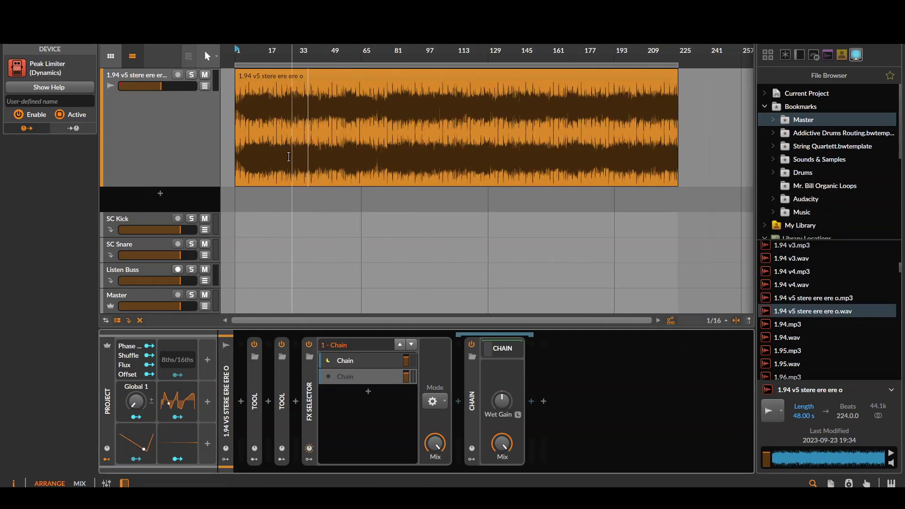
double_click(263, 160)
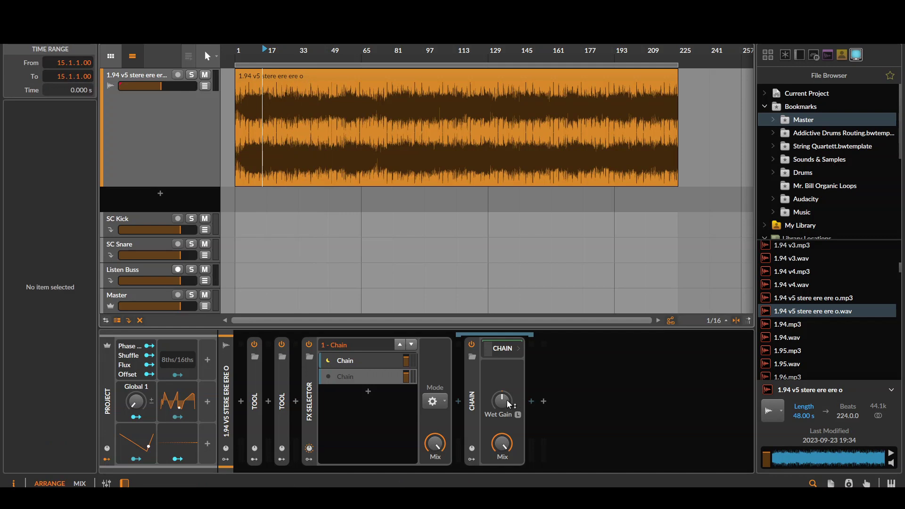
- Play the track and try learning the Wet Gain on the first layer's Chain
left_click(524, 417)
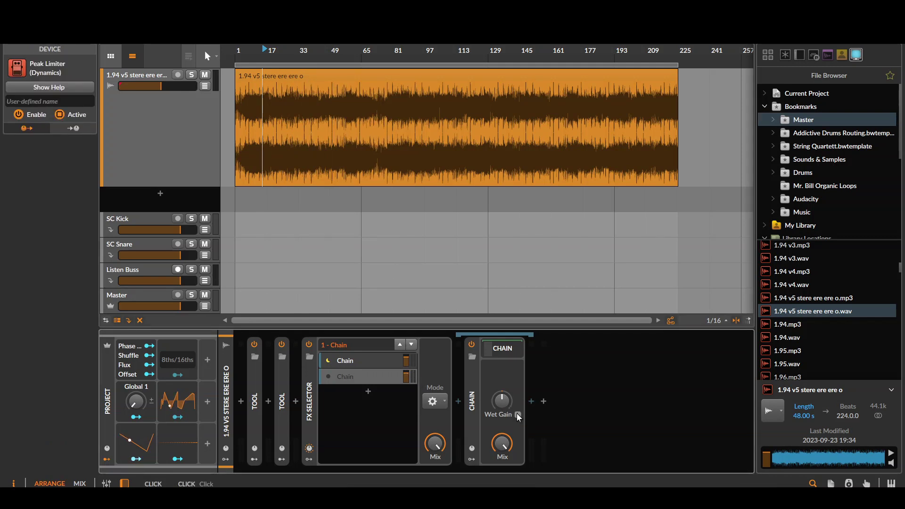
key("space")
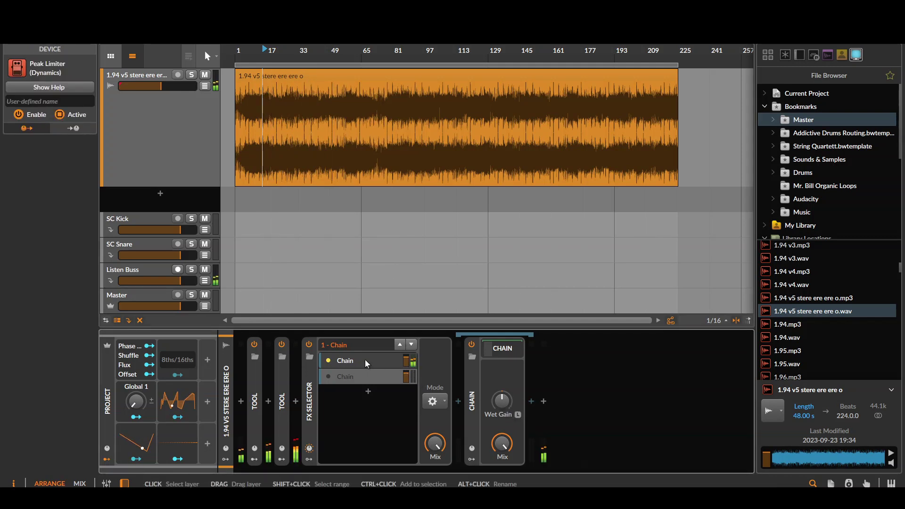
left_click(518, 418)
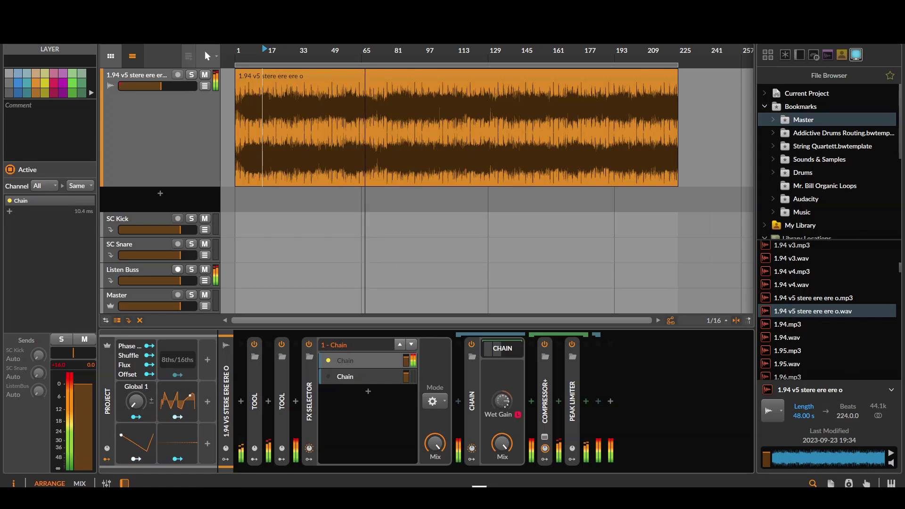
- Insert a collapsed Tool after the FX Selector and move the Tool directly before it into the first layer's Chain, ahead of Compressor+
left_click(610, 401)
type("tool")
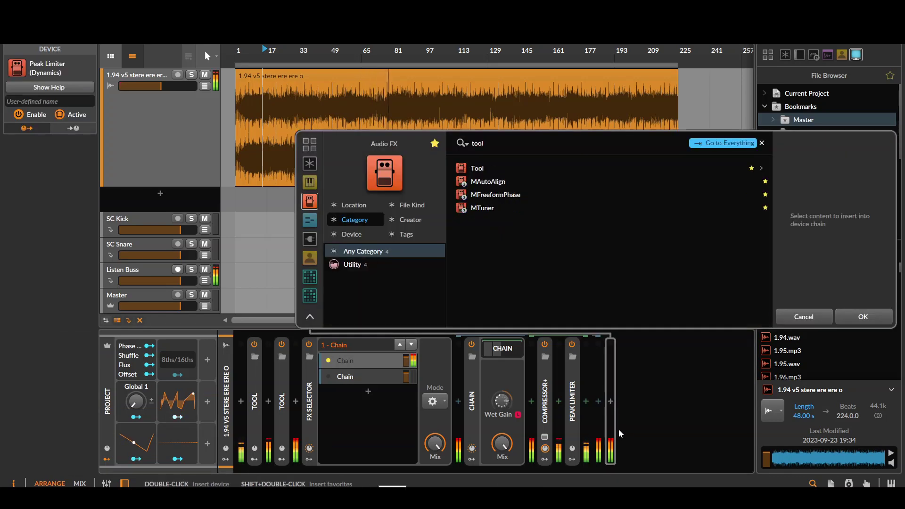
key("Return")
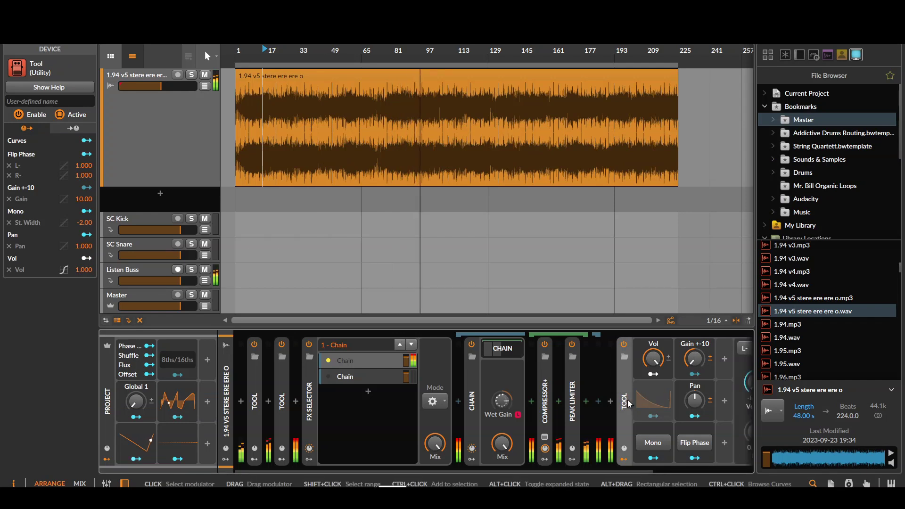
double_click(624, 416)
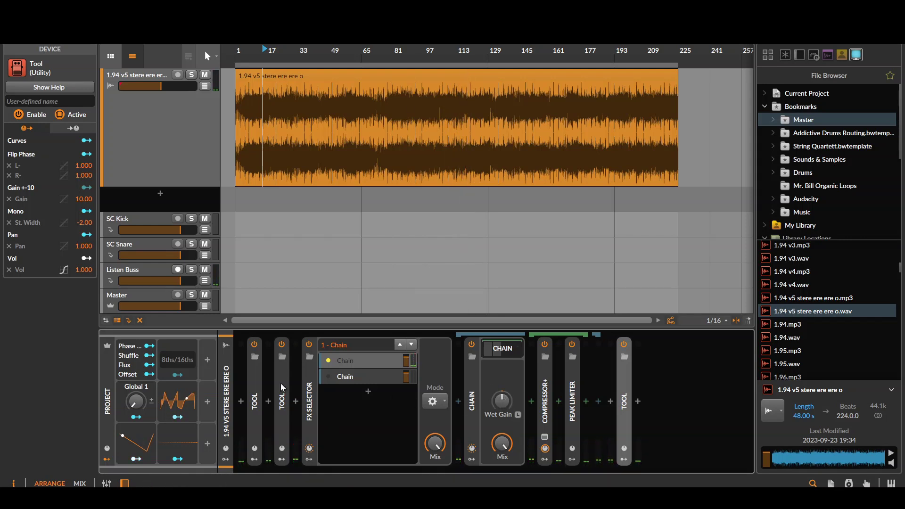
left_click_drag(283, 405, 516, 403)
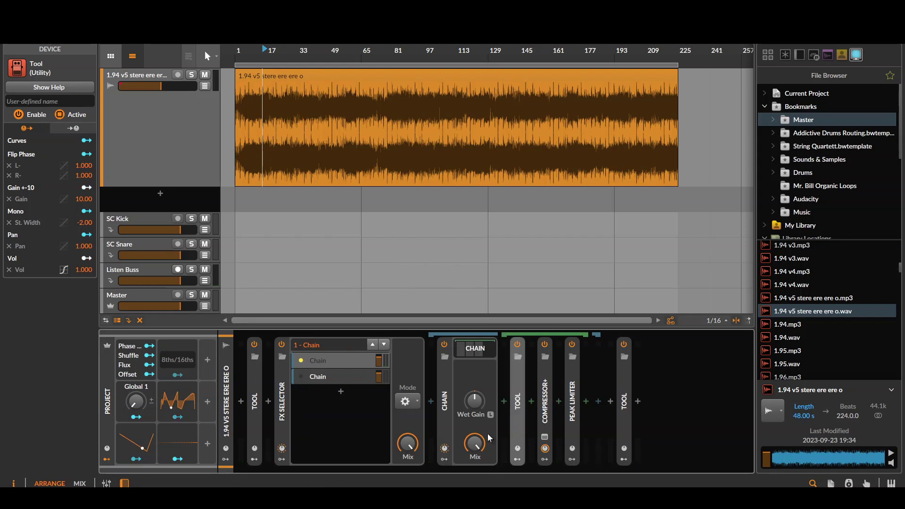
- Copy the Tool preceding the FX Selector into the second layer's Chain, ahead of the Peak Limiter, and collapse the copy
left_click(316, 378)
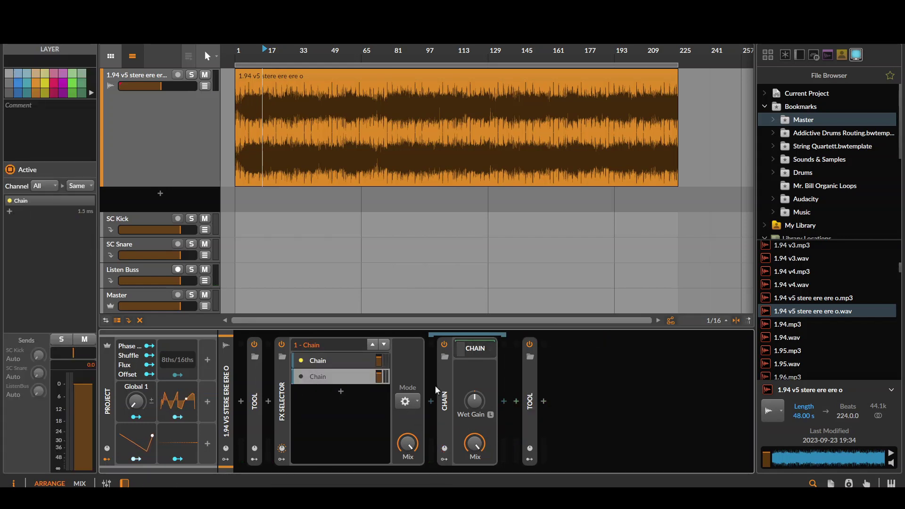
left_click(490, 353)
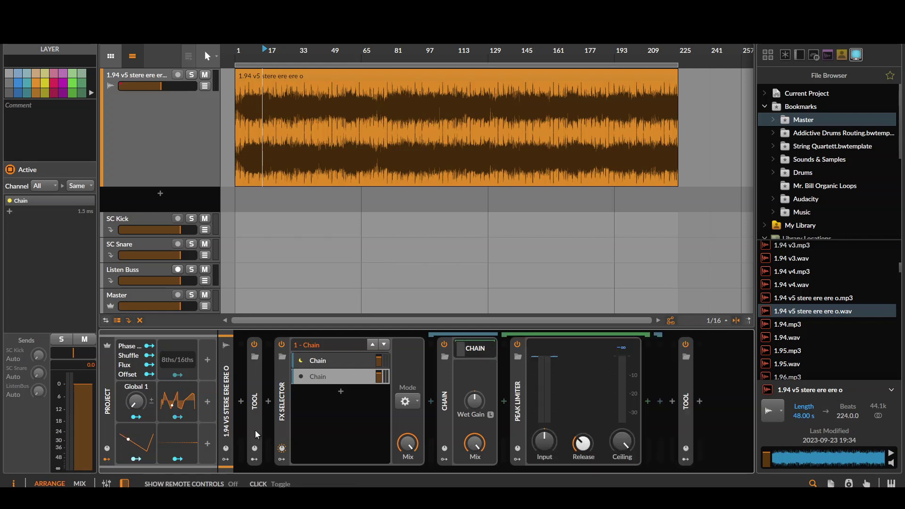
left_click(254, 398)
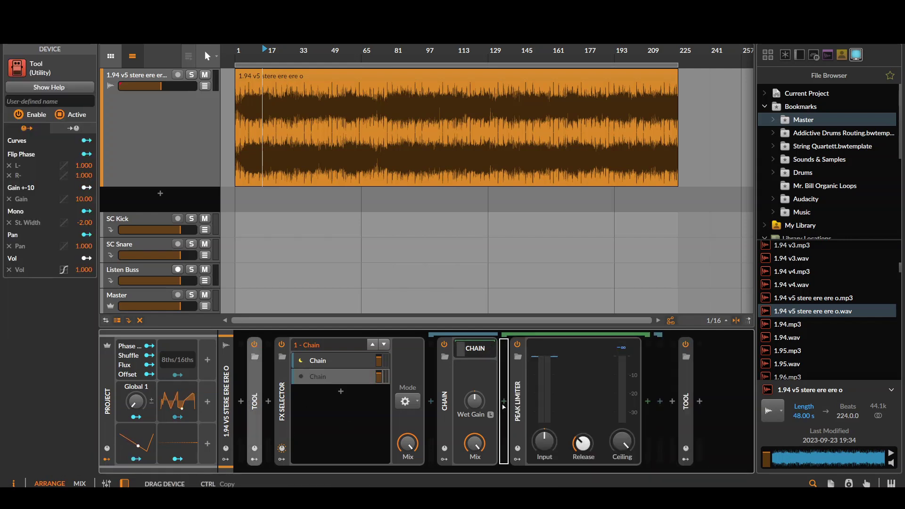
left_click_drag(504, 409, 504, 409)
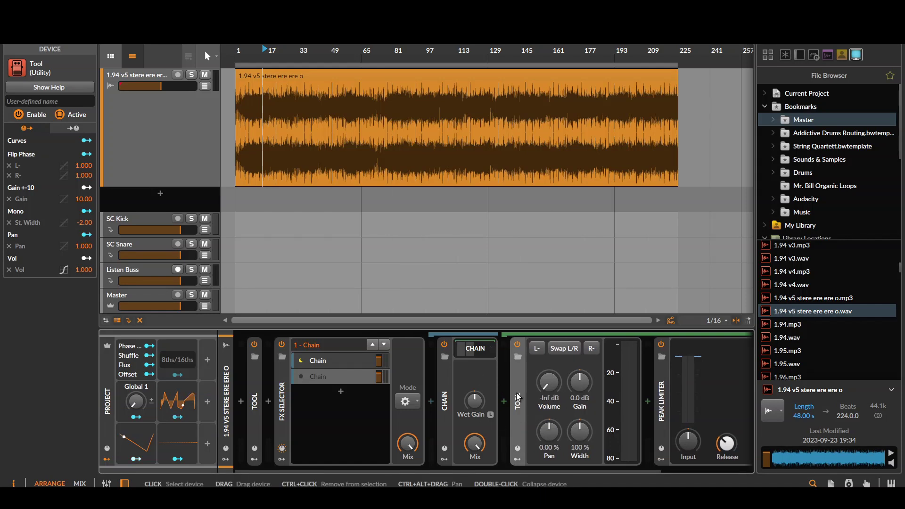
left_click(518, 451)
left_click(517, 459)
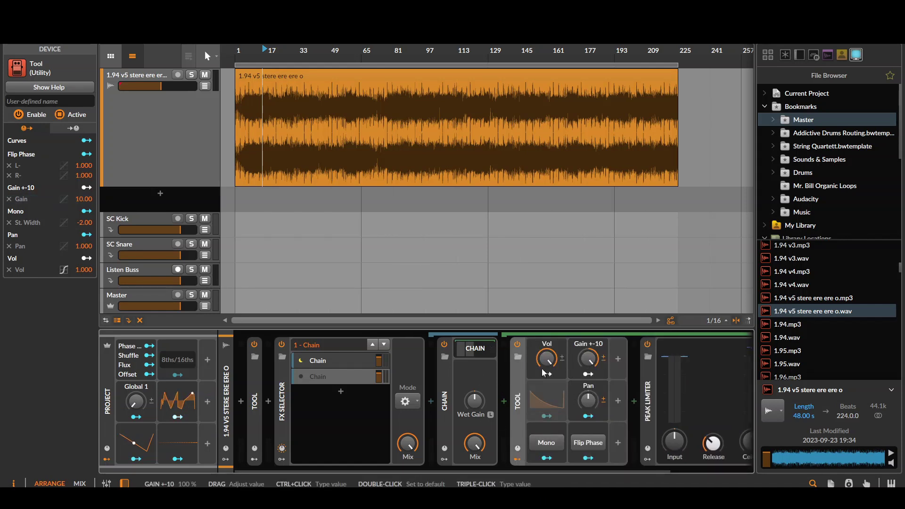
left_click(517, 459)
left_click(517, 448)
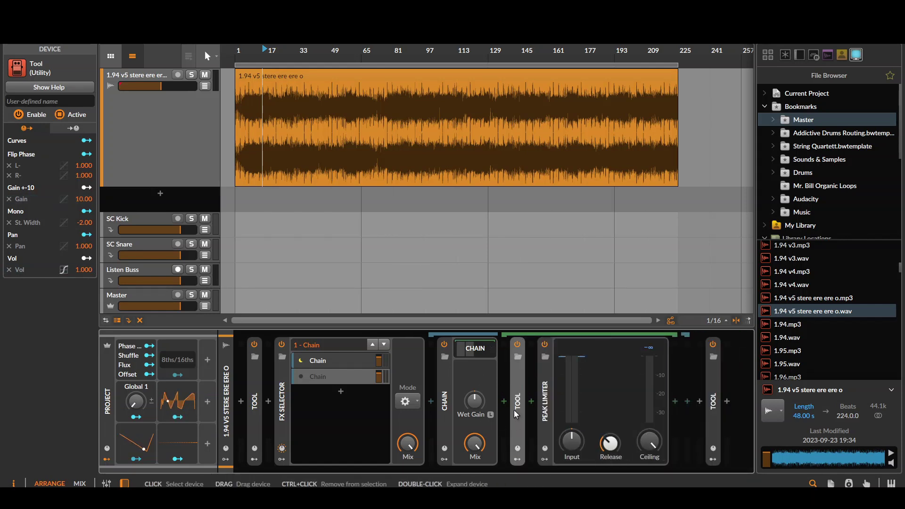
- Play the track with Wet Gain learning enabled on the first layer's Chain and look through both layers' devices
left_click(358, 361)
key("space")
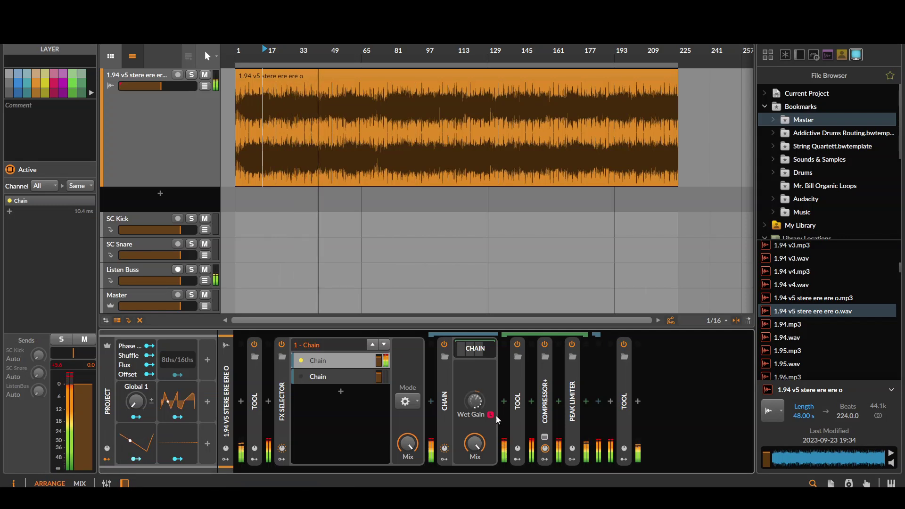
left_click(449, 374)
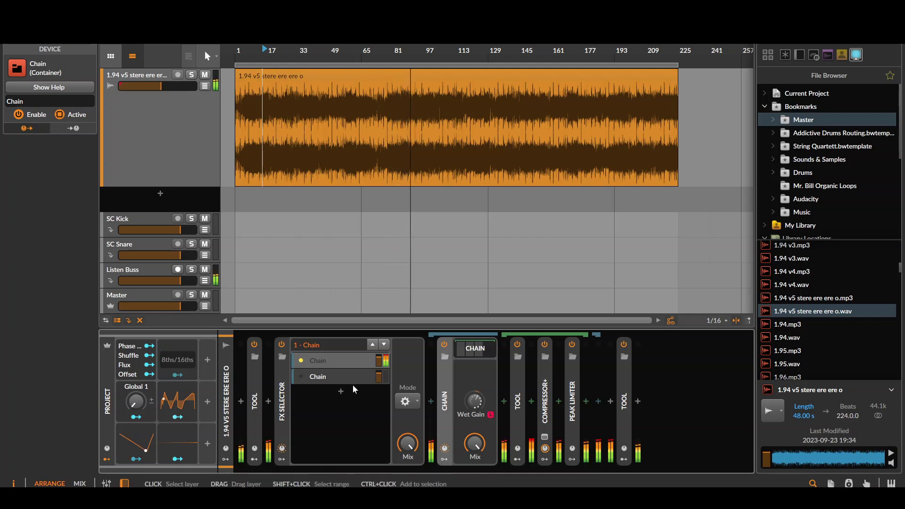
left_click(337, 378)
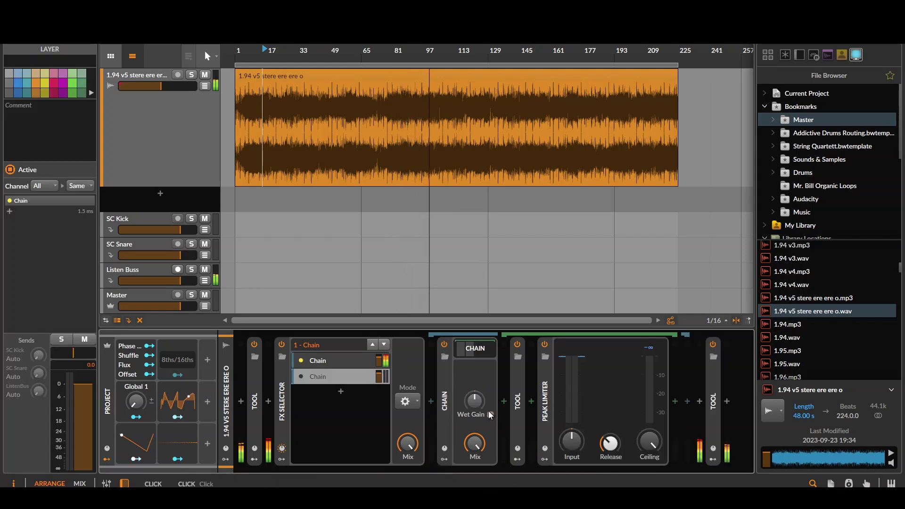
left_click(330, 360)
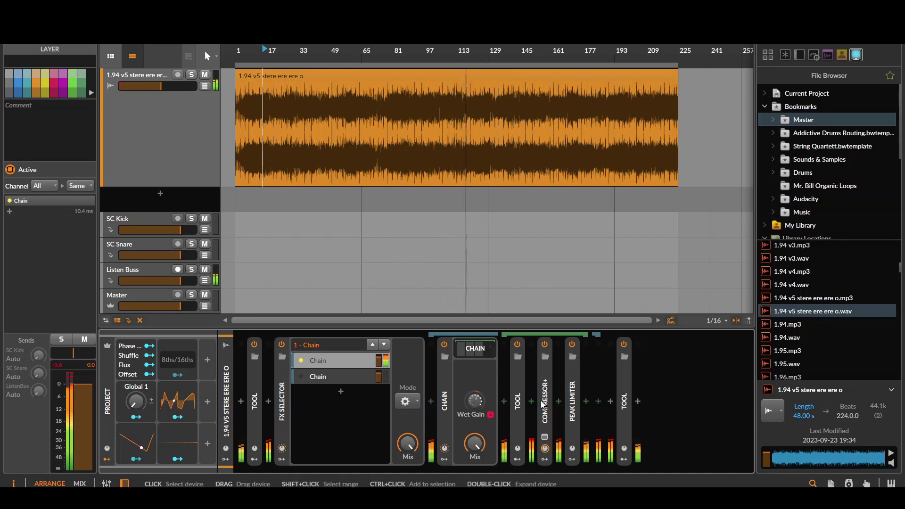
- Rename the FX Selector's Peak Limiter-only layer to Basic and its Compressor+ layer to Clever
left_click(331, 376)
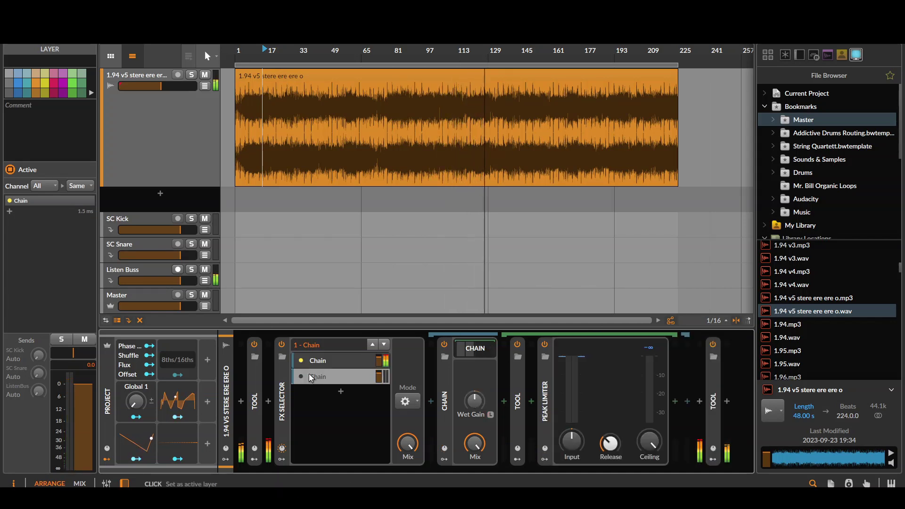
left_click(38, 62)
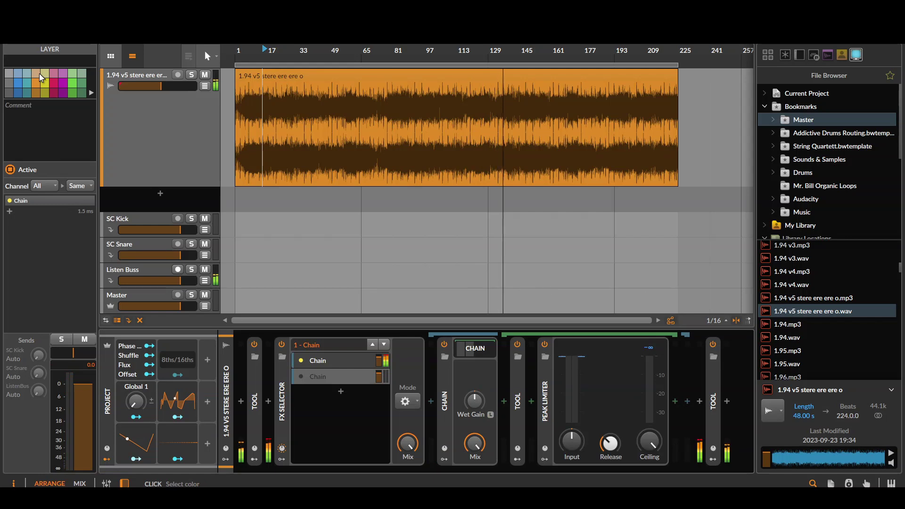
type("Basic")
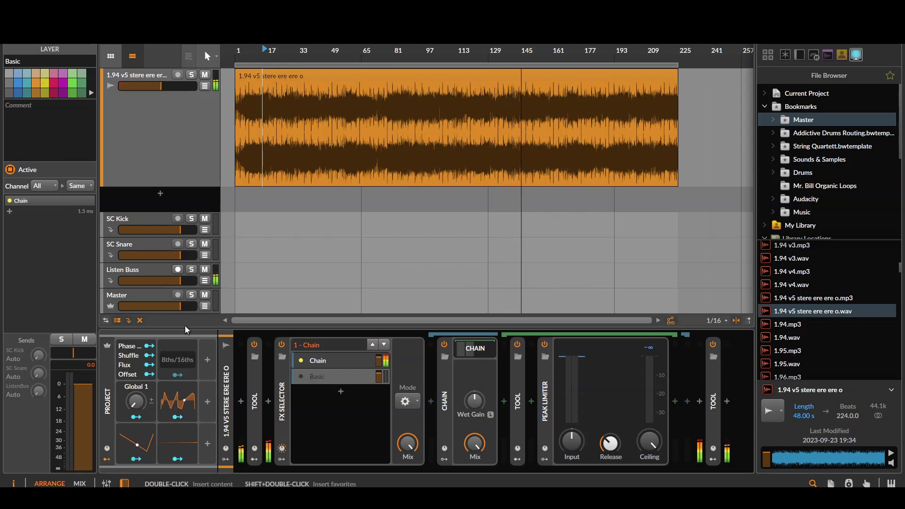
left_click(319, 359)
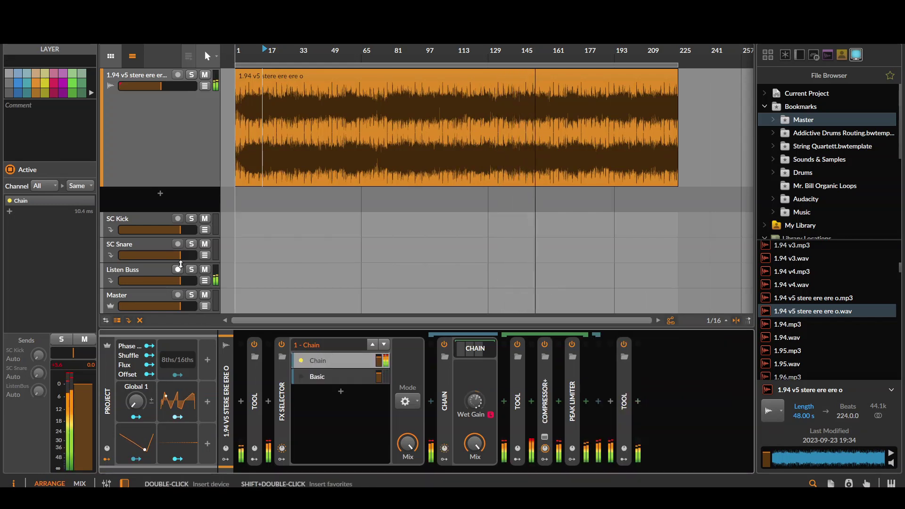
left_click(45, 65)
type("Clever")
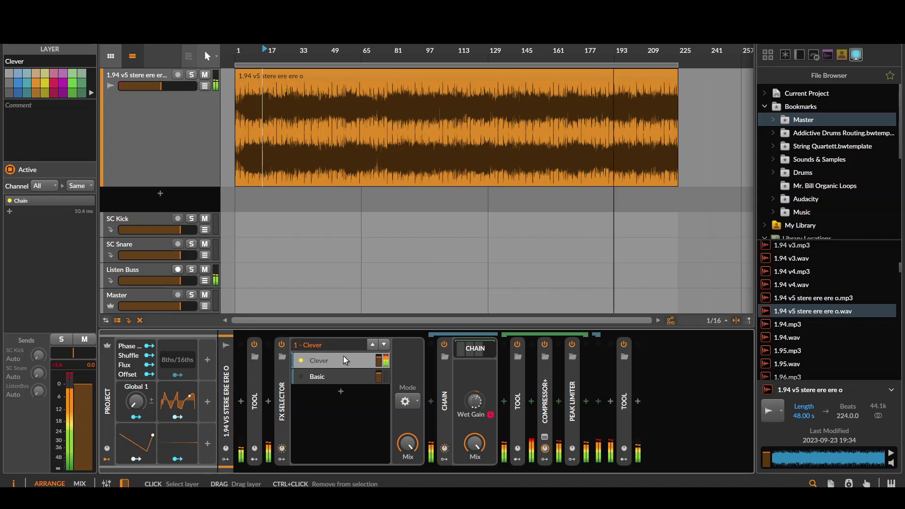
scroll(350, 171, "down", 2)
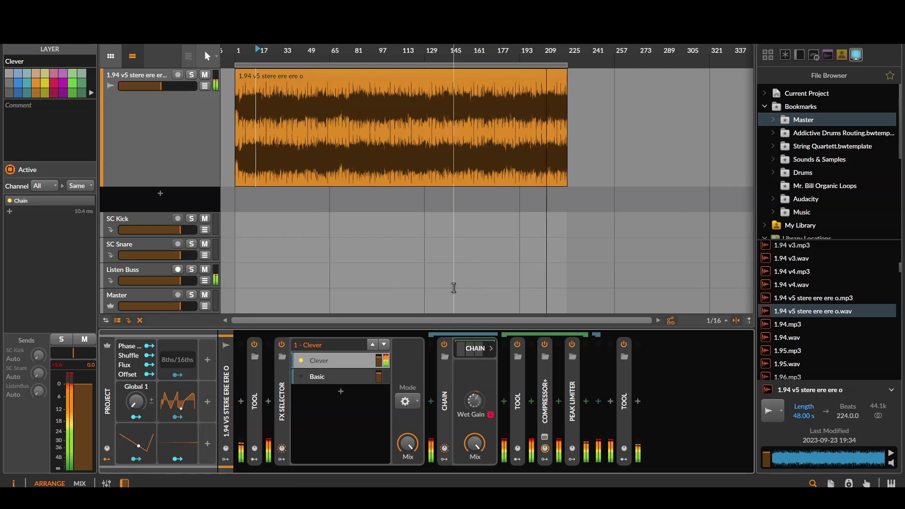
scroll(452, 286, "up", 2)
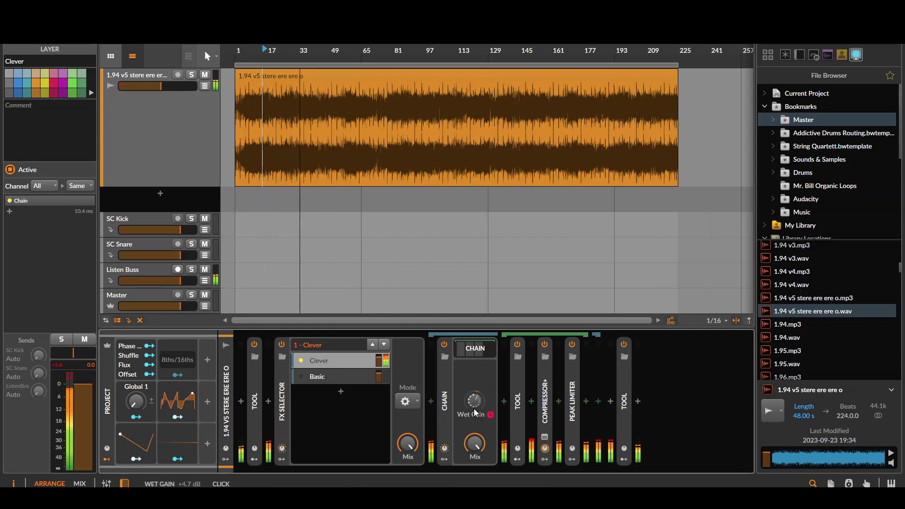
double_click(624, 388)
double_click(626, 386)
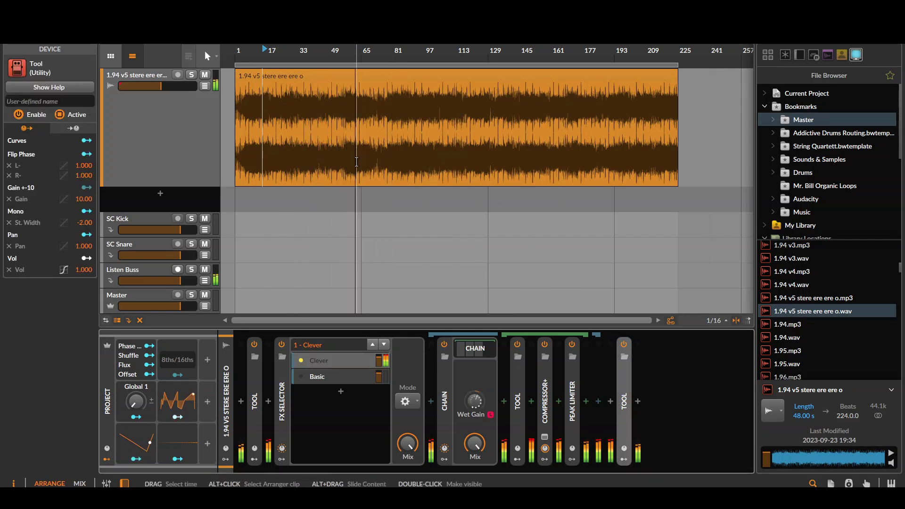
scroll(390, 264, "up", 3)
scroll(359, 160, "down", 2)
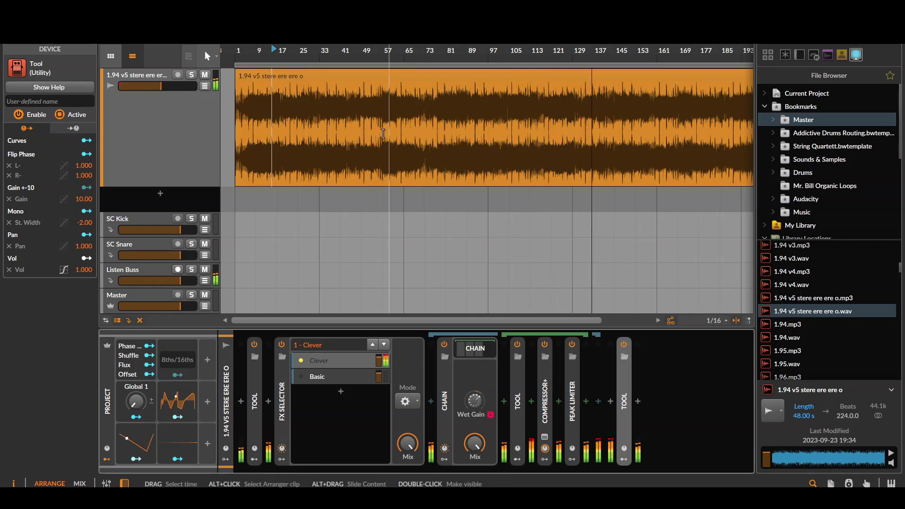
scroll(349, 163, "down", 2)
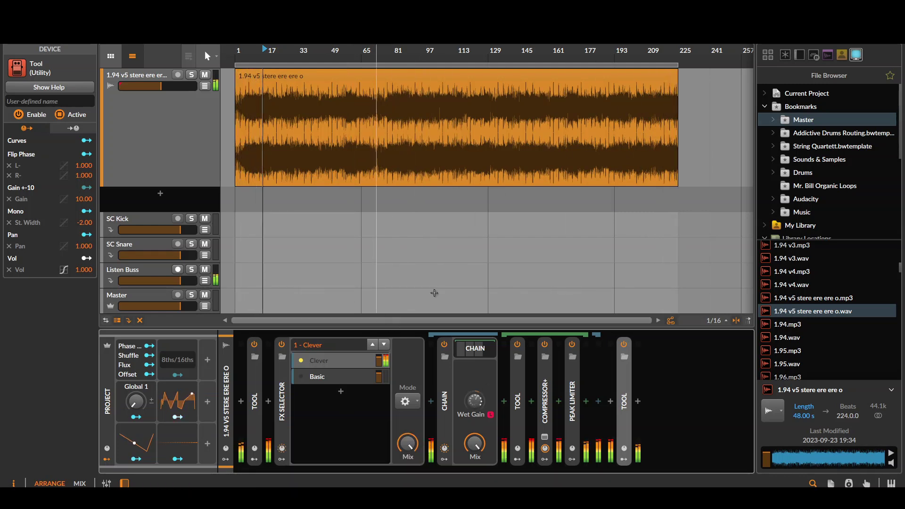
- View the Basic and Clever layers, set the play start position to 14.1.1.00, and play the track to compare them
mouse_move(305, 498)
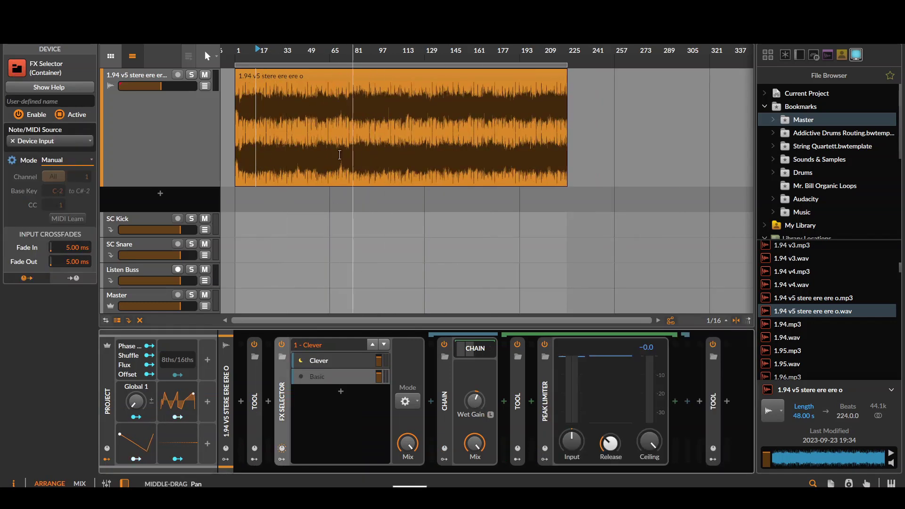
scroll(287, 141, "up", 2)
left_click(347, 380)
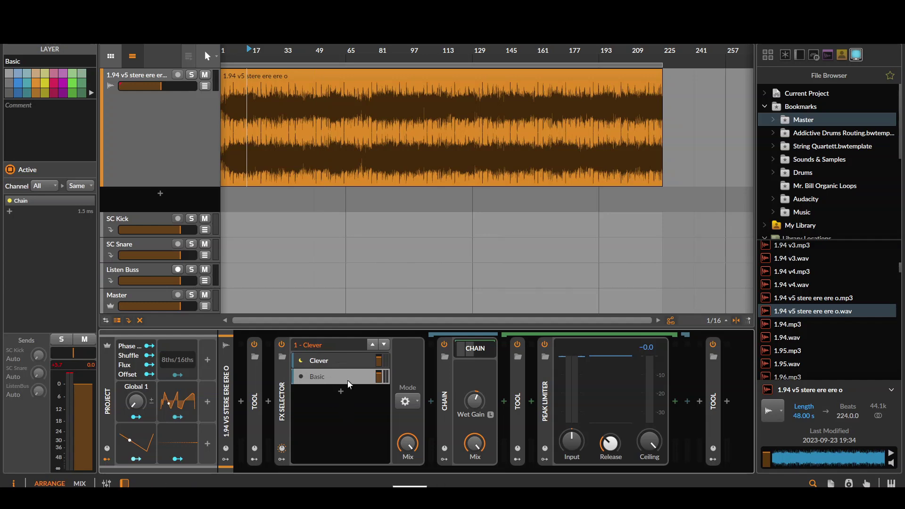
left_click(346, 362)
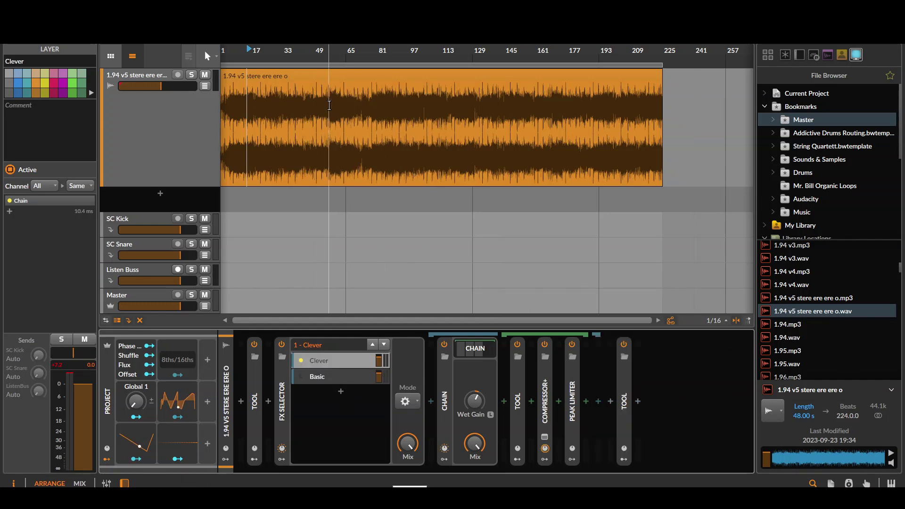
left_click(286, 132)
scroll(243, 135, "left", 1)
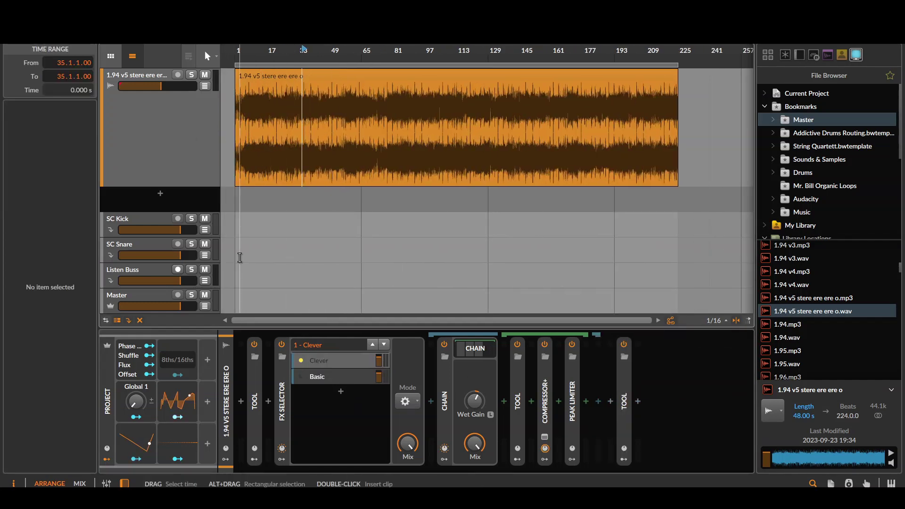
left_click(261, 117)
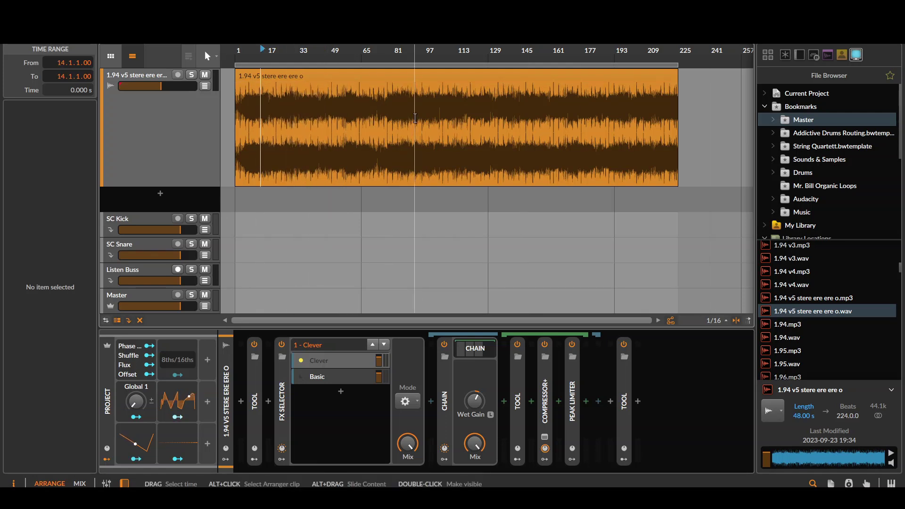
key("space")
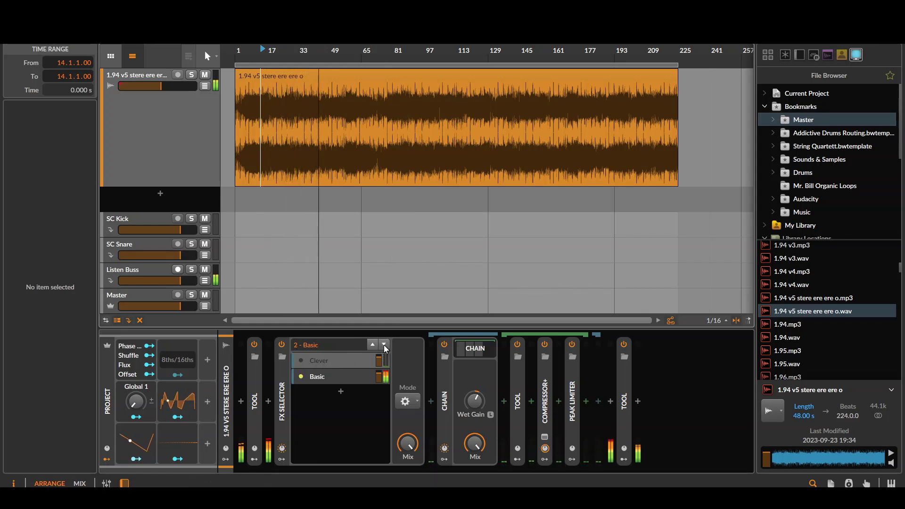
- Switch the FX Selector to the Clever layer during playback and raise its Compressor+ Attack to about the midpoint
left_click(341, 360)
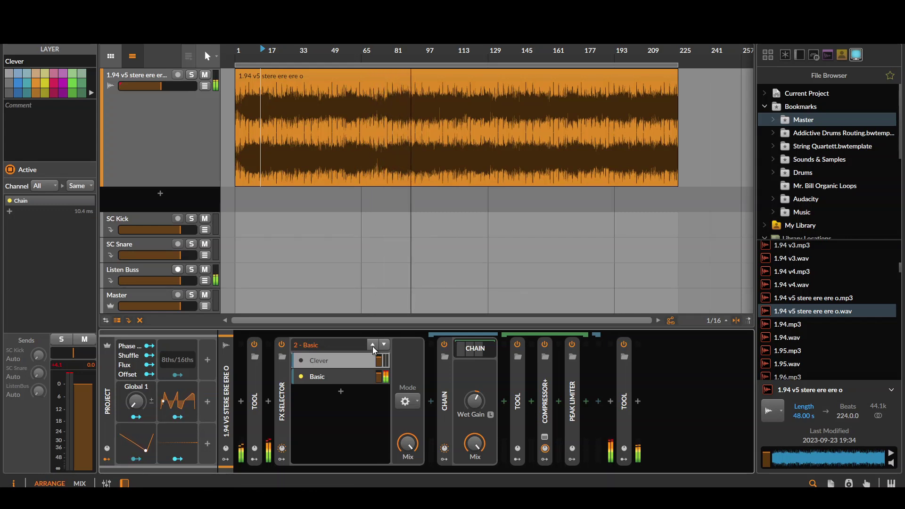
left_click(349, 362)
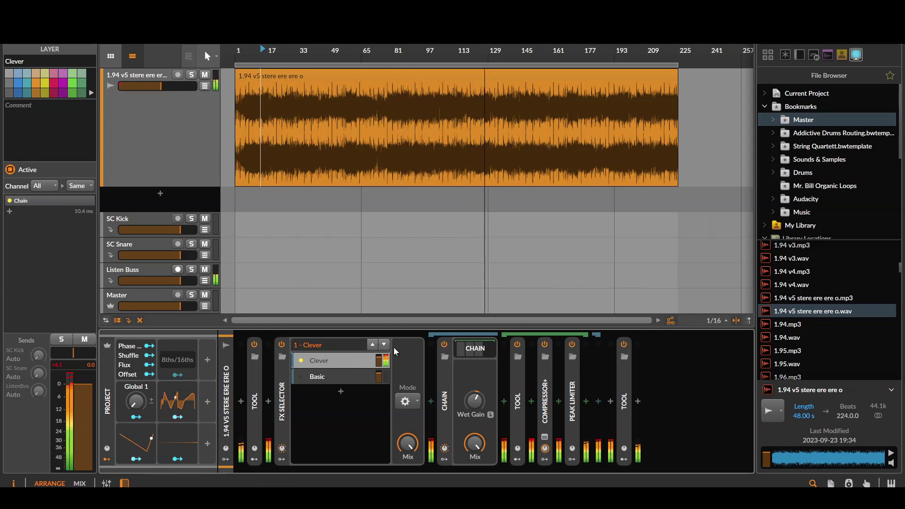
double_click(546, 398)
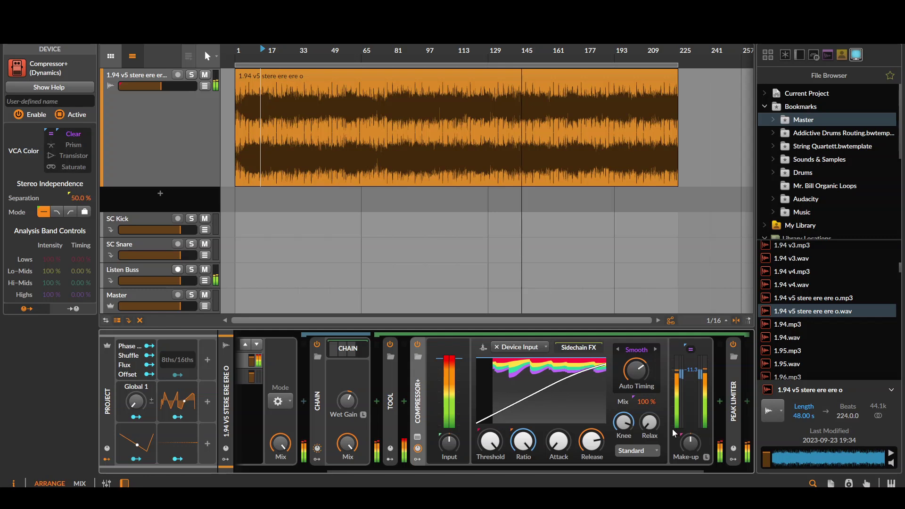
mouse_move(558, 440)
left_click_drag(558, 440, 559, 414)
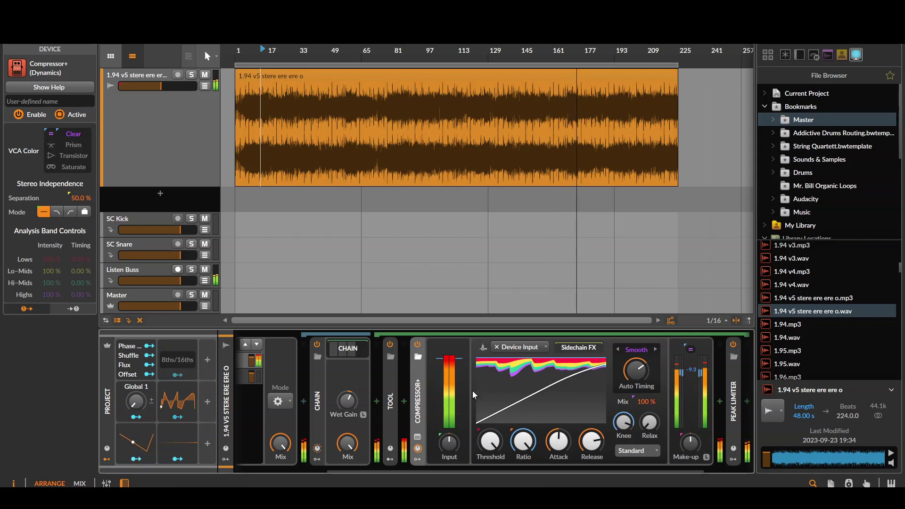
- Expand the Clever layer's Peak Limiter and examine its gain reduction alongside Compressor+ while the track plays
scroll(587, 386, "right", 2)
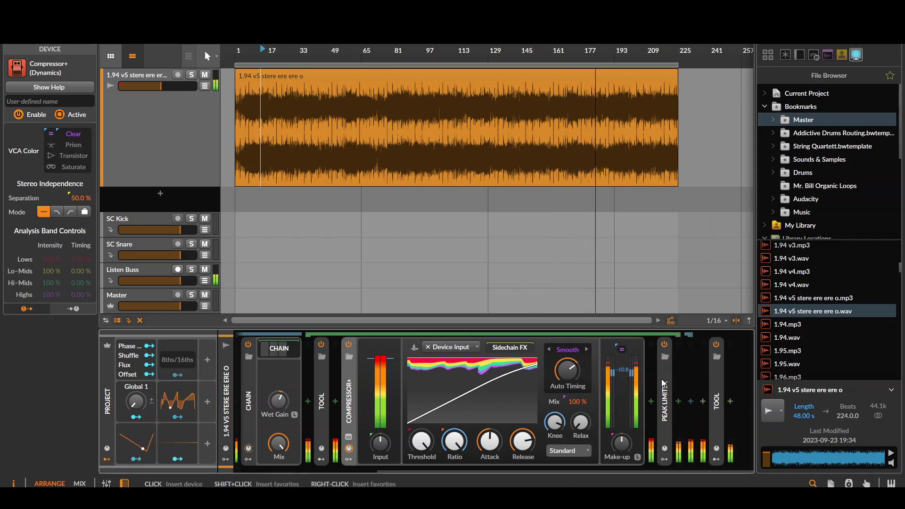
left_click(664, 400)
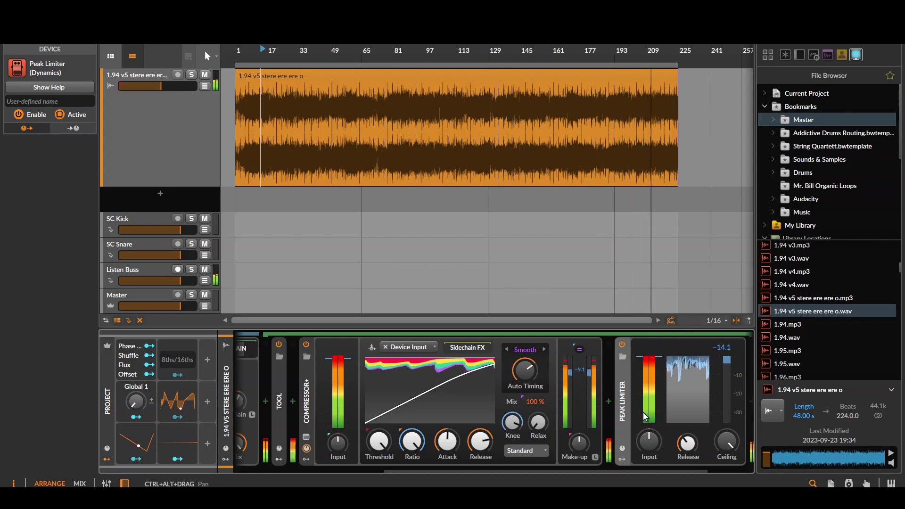
scroll(622, 393, "left", 5)
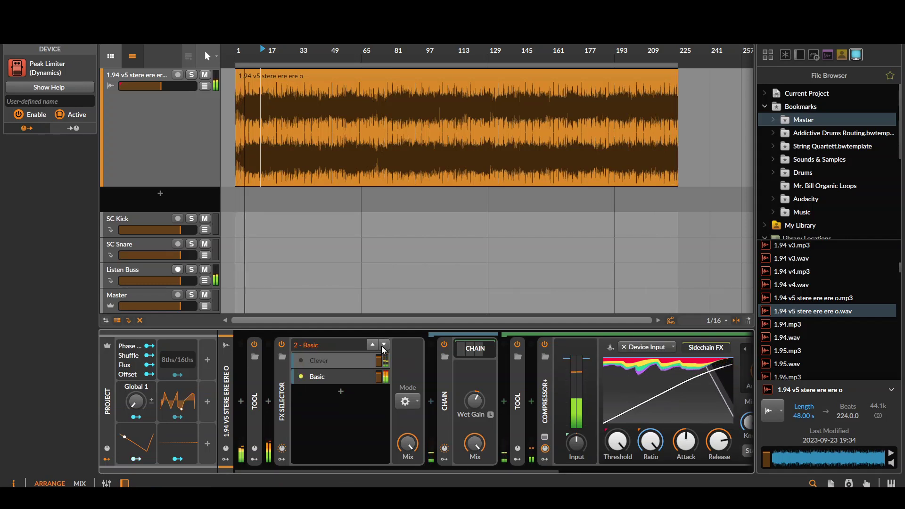
- Alternate between the Basic and Clever layers during playback, finishing with playback stopped and Clever active
left_click(383, 348)
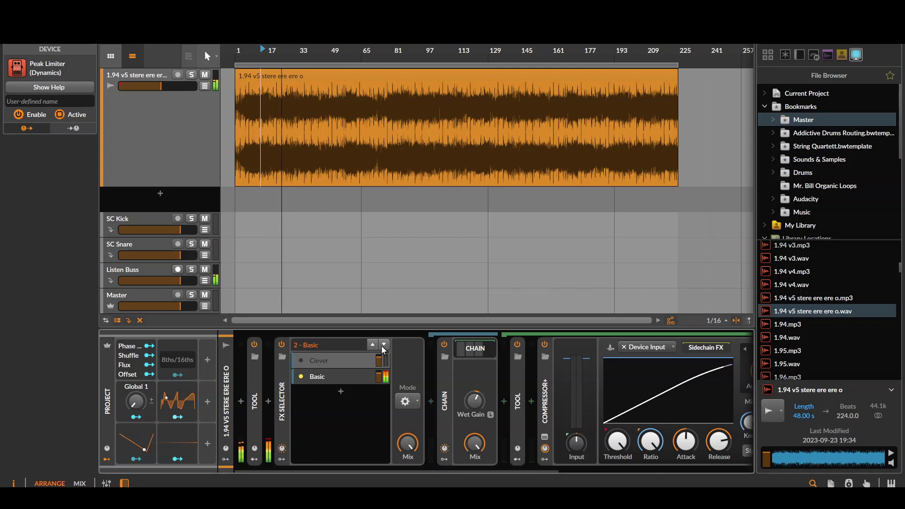
left_click(383, 347)
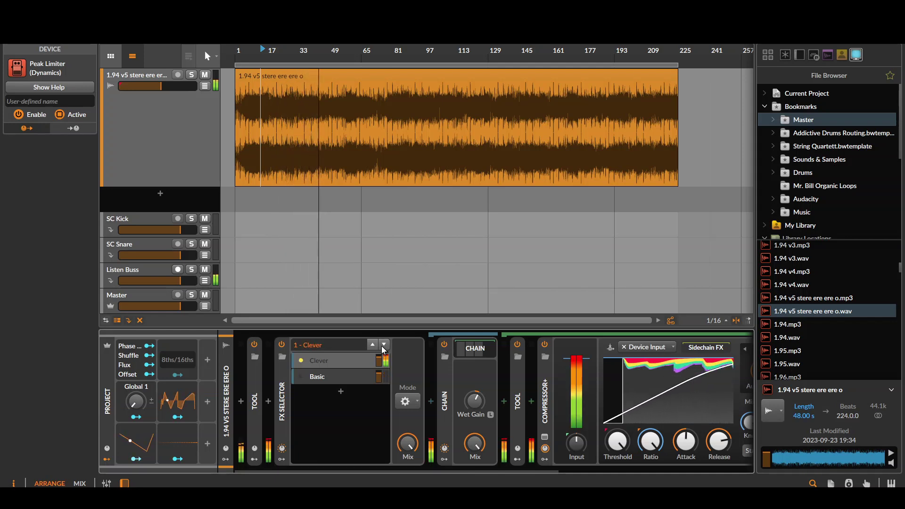
left_click(383, 347)
left_click(329, 366)
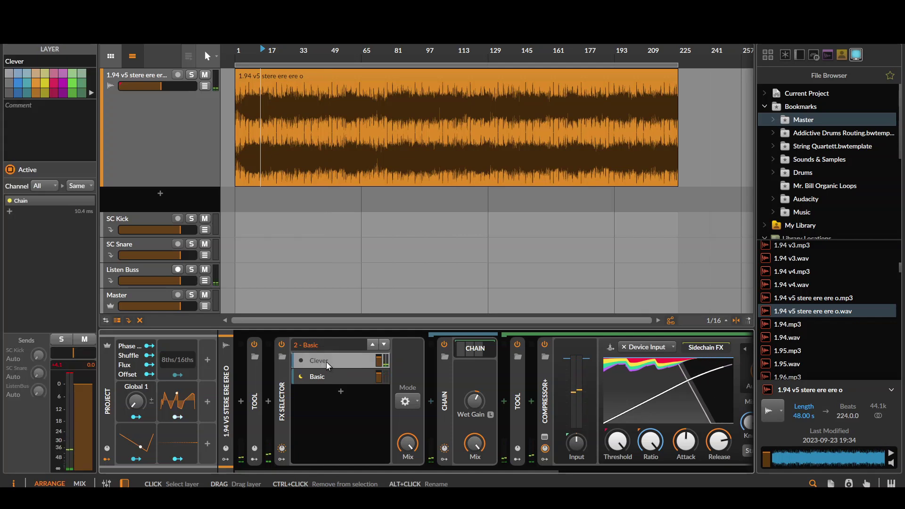
left_click(371, 344)
- Try Newfangled Elevate ahead of the FX Selector, viewing its Transient sub-module before removing the plug-in
left_click(268, 401)
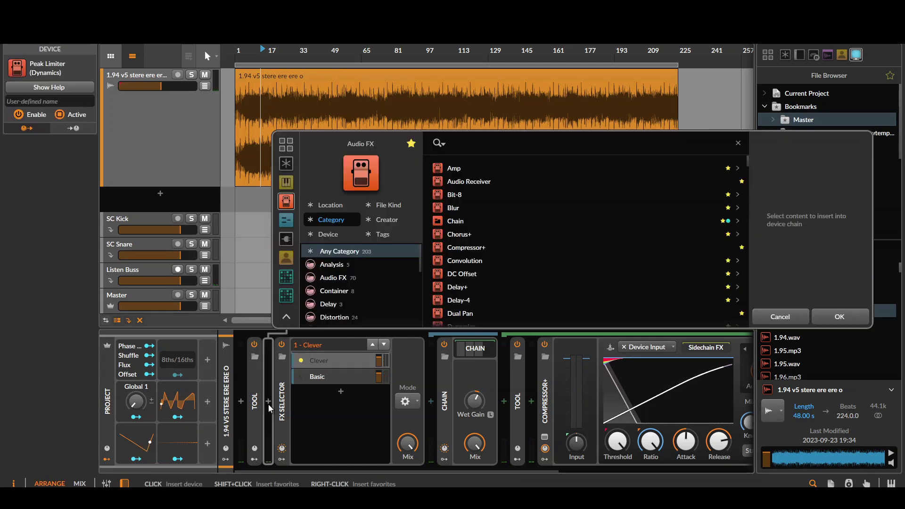
type("new")
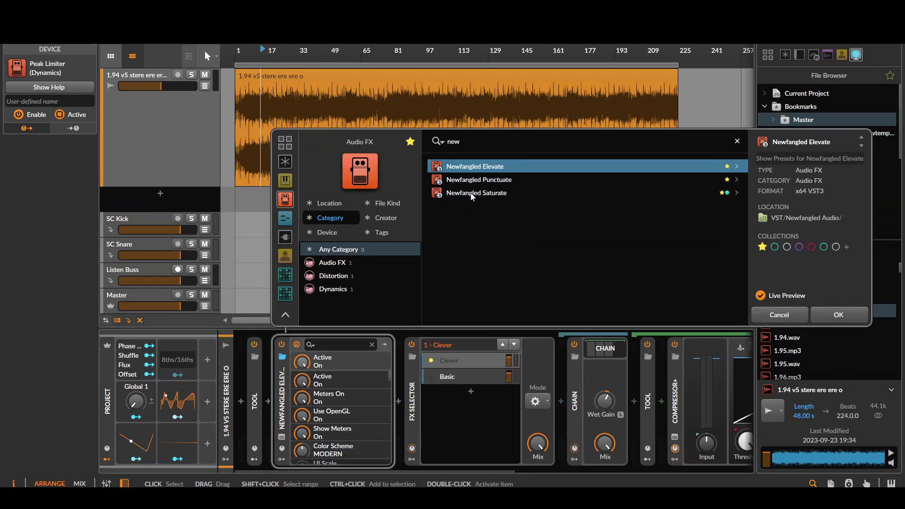
key("Return")
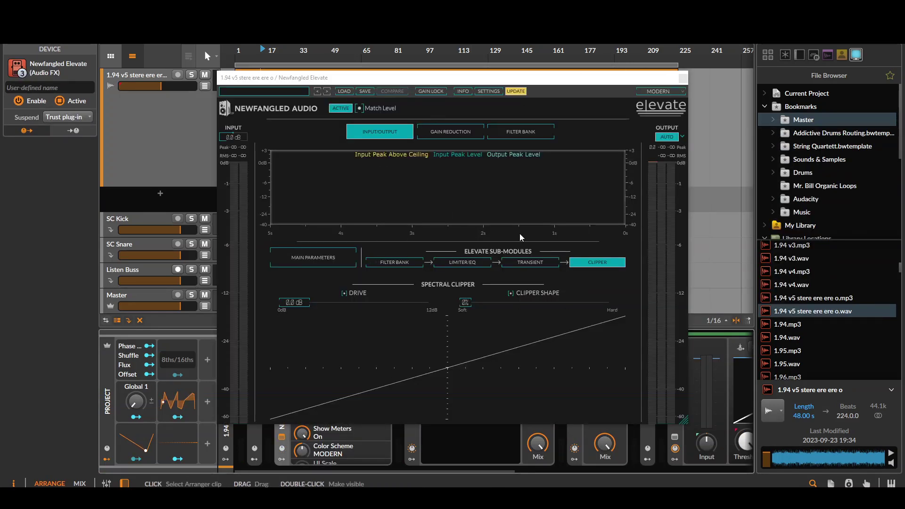
left_click(531, 264)
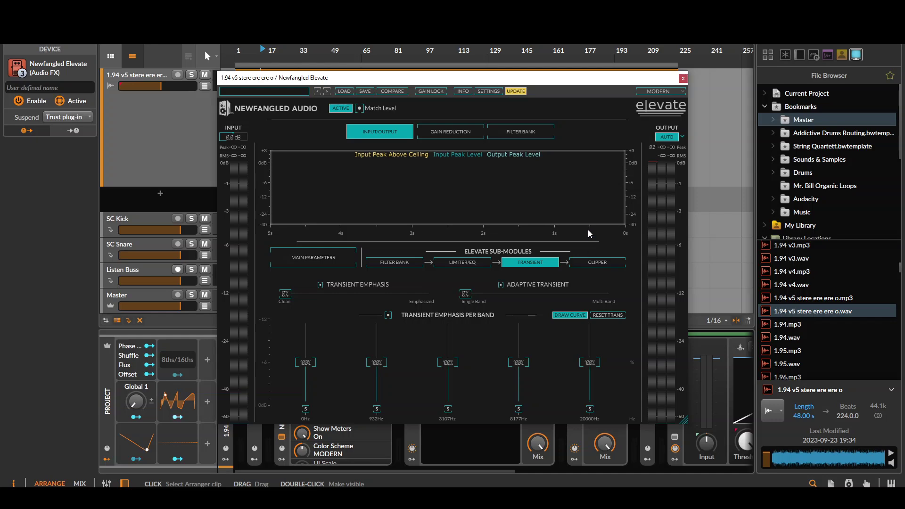
left_click(681, 79)
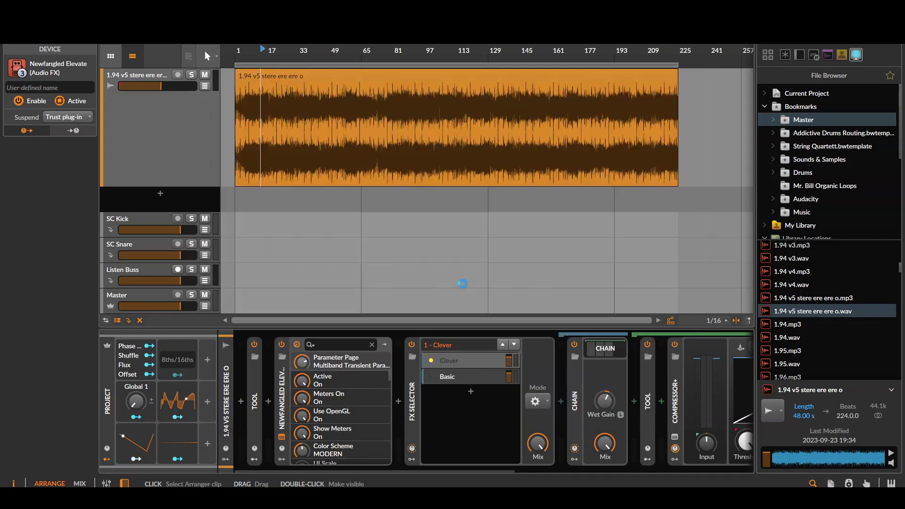
key("Delete")
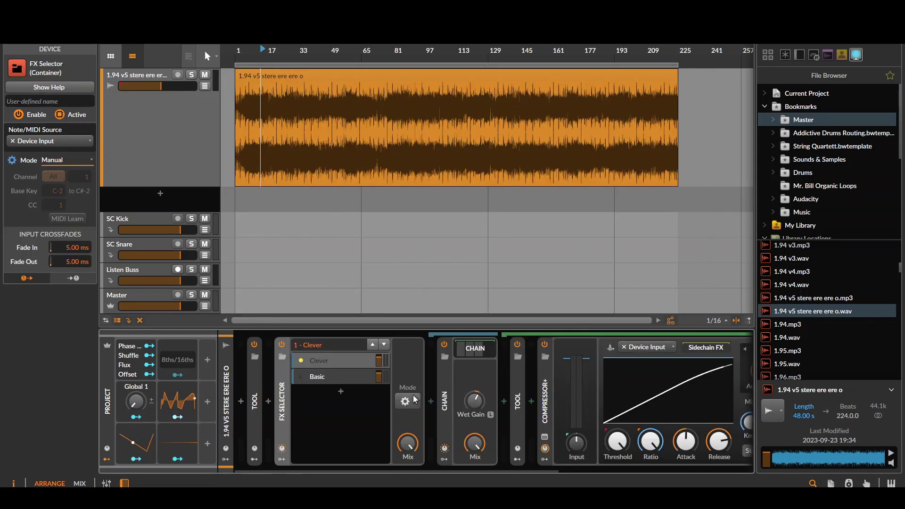
- Collapse Compressor+ and Peak Limiter in the Clever layer's Chain
scroll(542, 466, "right", 3)
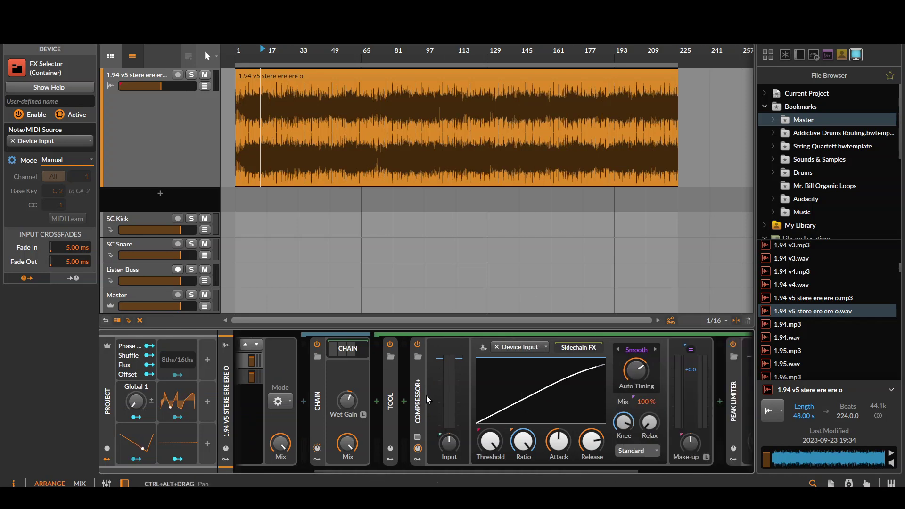
double_click(428, 399)
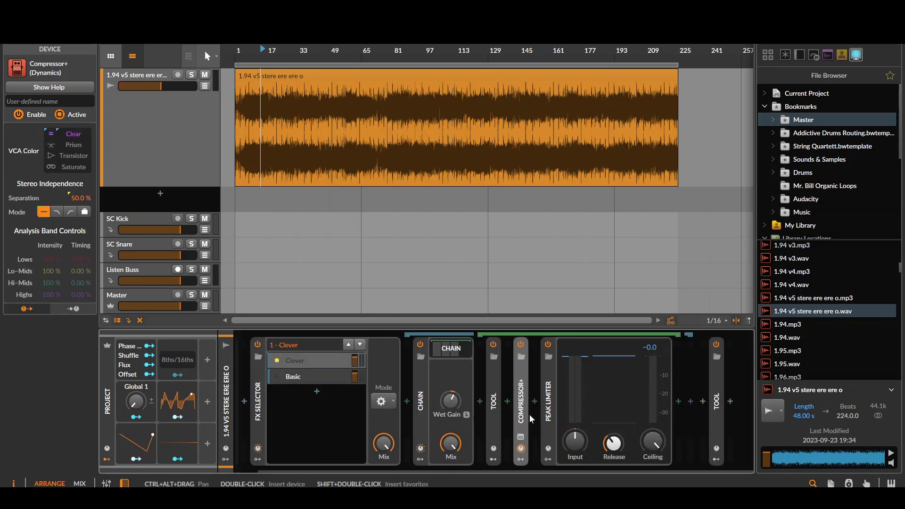
double_click(547, 406)
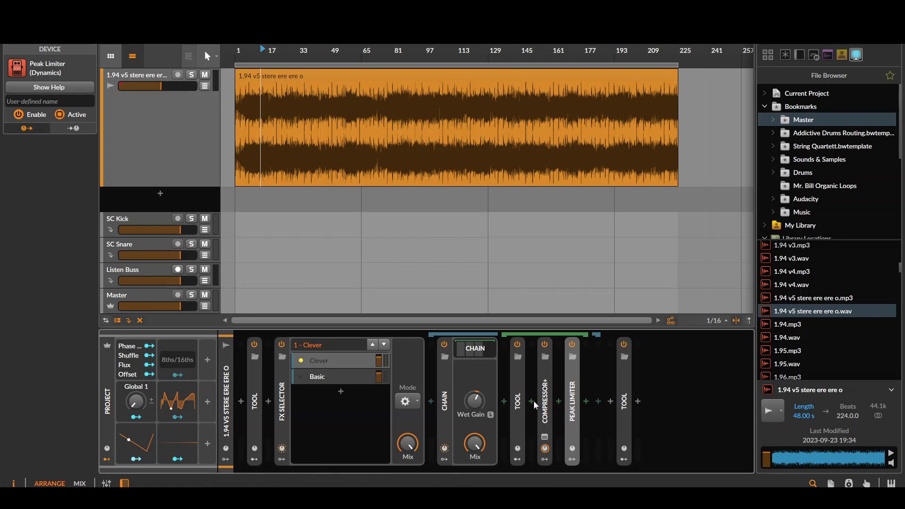
- Insert Transient Control between Tool and Compressor+ in the Clever layer, and move Compressor+ and Peak Limiter into its FX chain
left_click(530, 401)
type("rans")
key("Down")
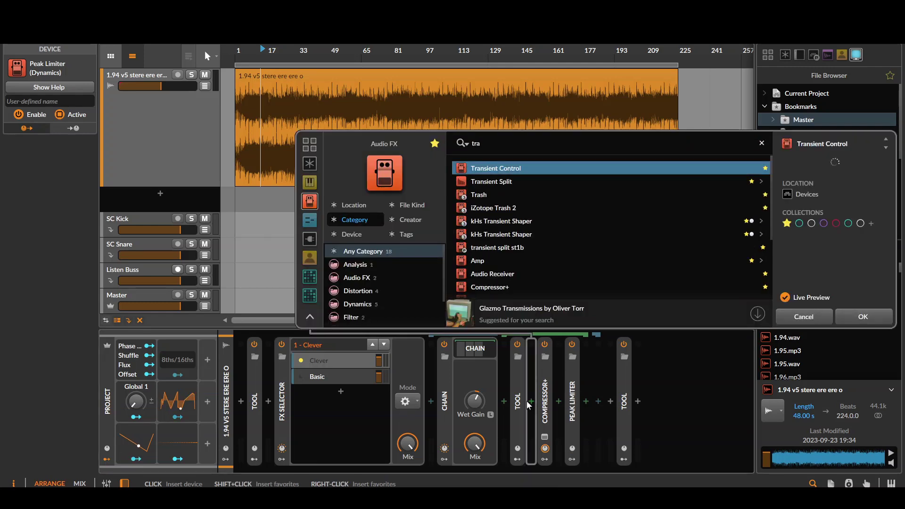
key("Return")
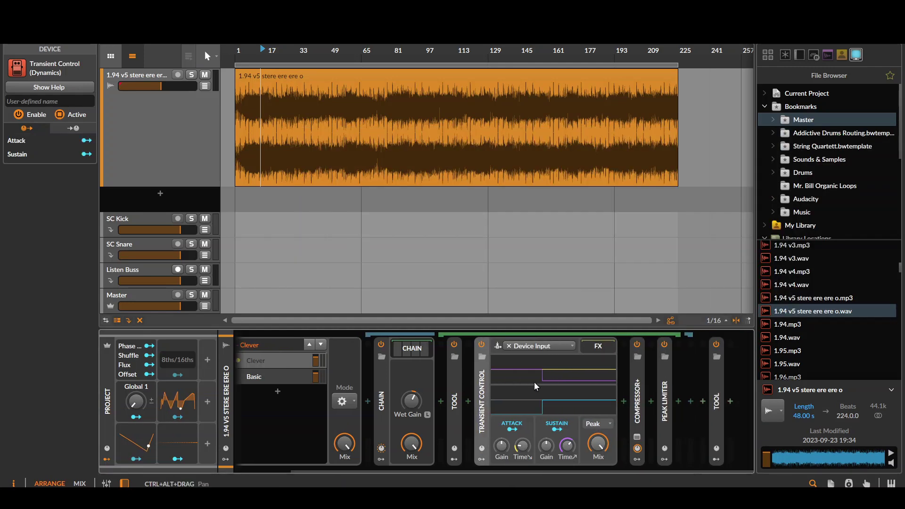
left_click(637, 383)
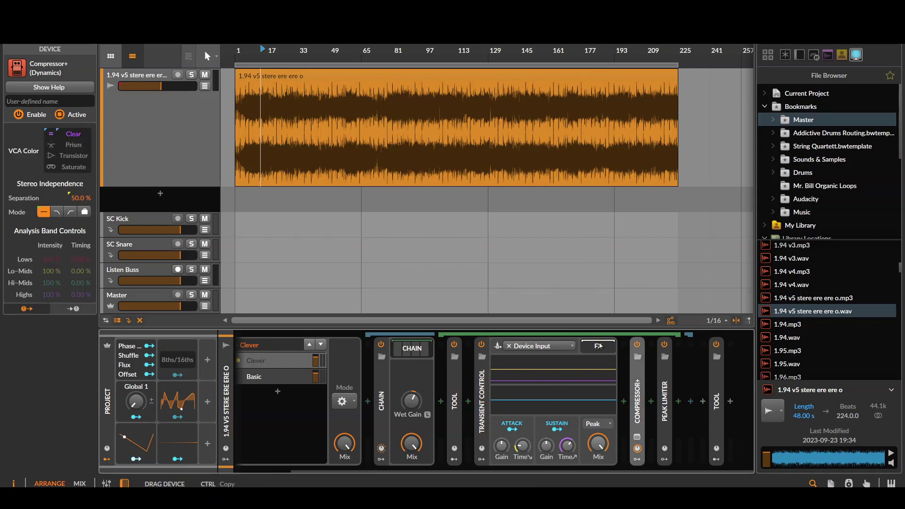
left_click(680, 374)
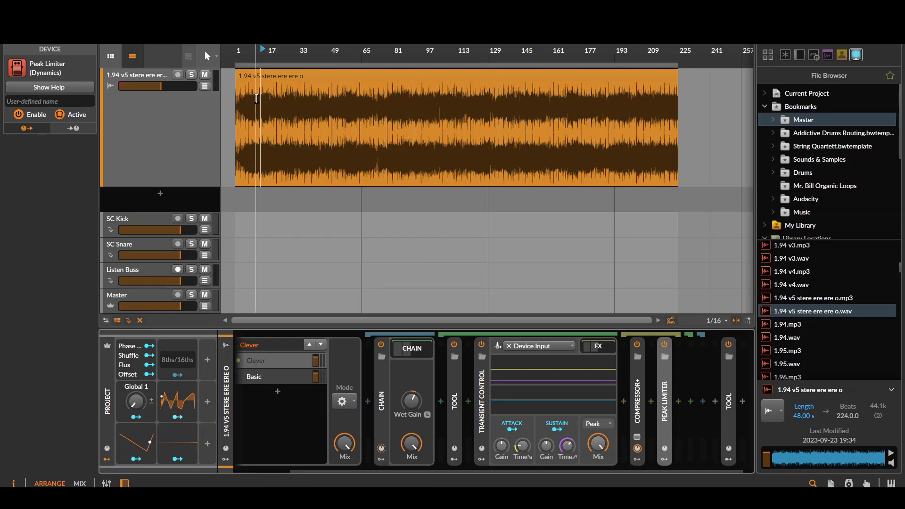
- Add a Tool device after the Peak Limiter inside Transient Control's FX chain
scroll(321, 152, "up", 2)
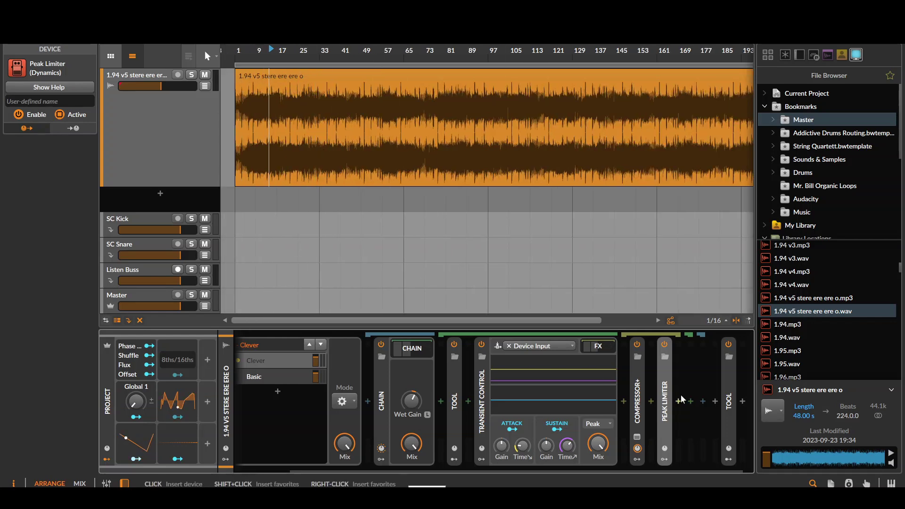
left_click(679, 400)
type("tool")
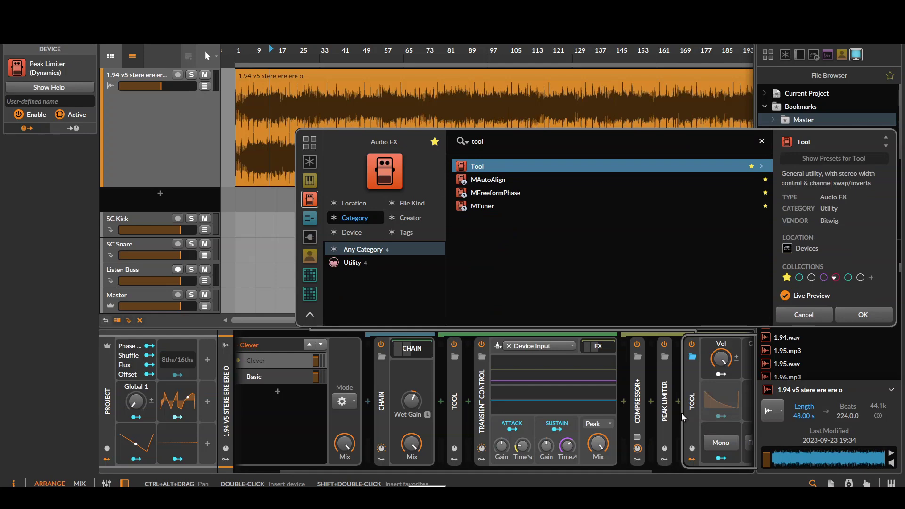
key("Return")
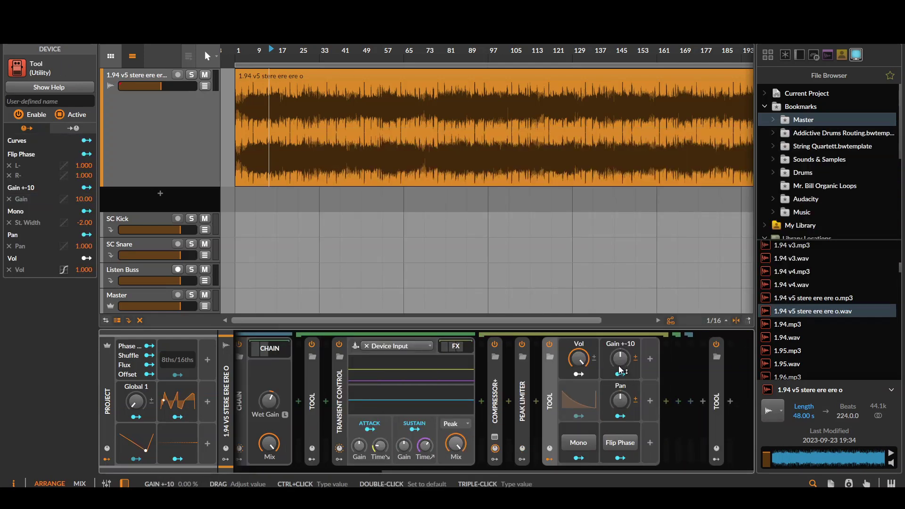
- Add an Over distortion after the new Tool in Transient Control's FX chain and enable its PCM Clipping
left_click(665, 400)
type("over")
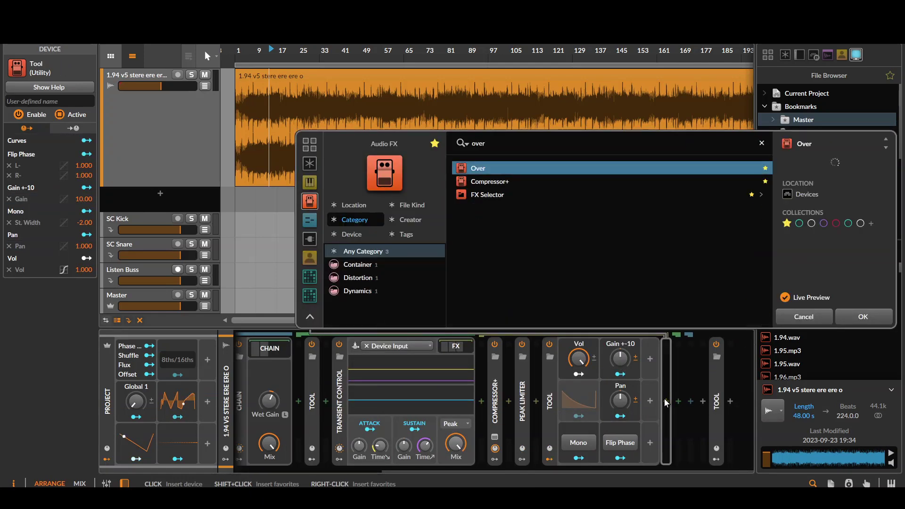
key("Return")
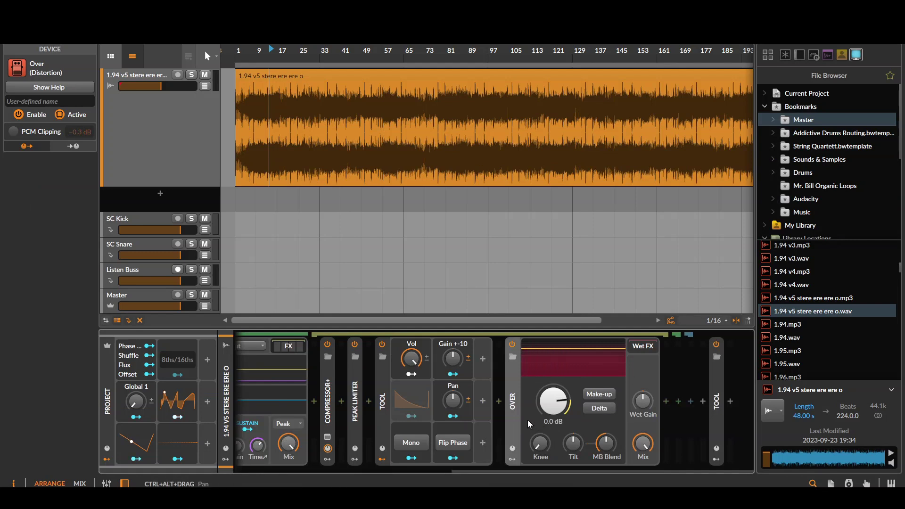
left_click(13, 132)
scroll(396, 167, "down", 2)
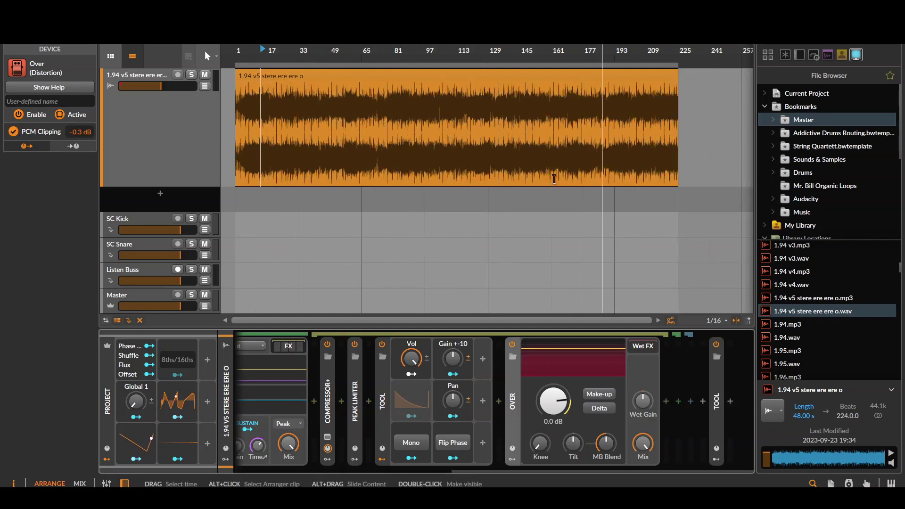
- Read the help page for Over, raise its Knee slightly, and close the help
scroll(396, 167, "up", 2)
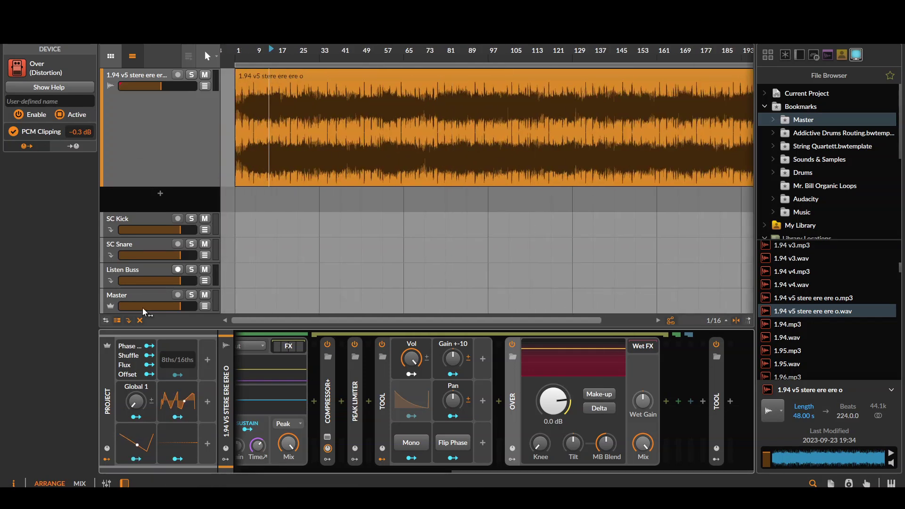
right_click(512, 400)
left_click(542, 335)
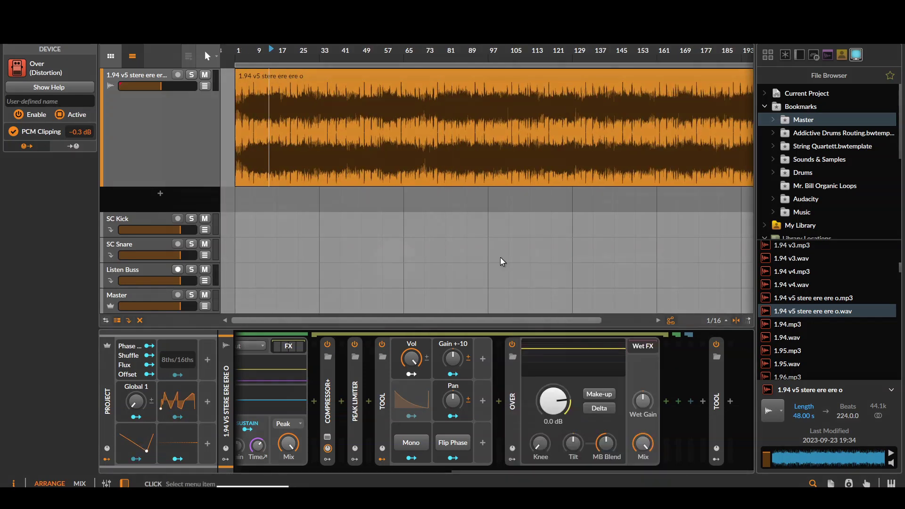
scroll(355, 214, "down", 3)
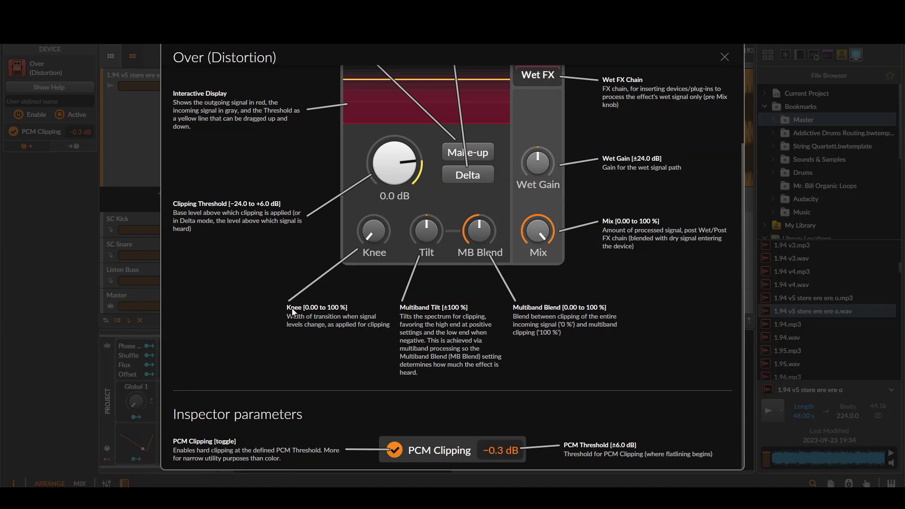
left_click(724, 57)
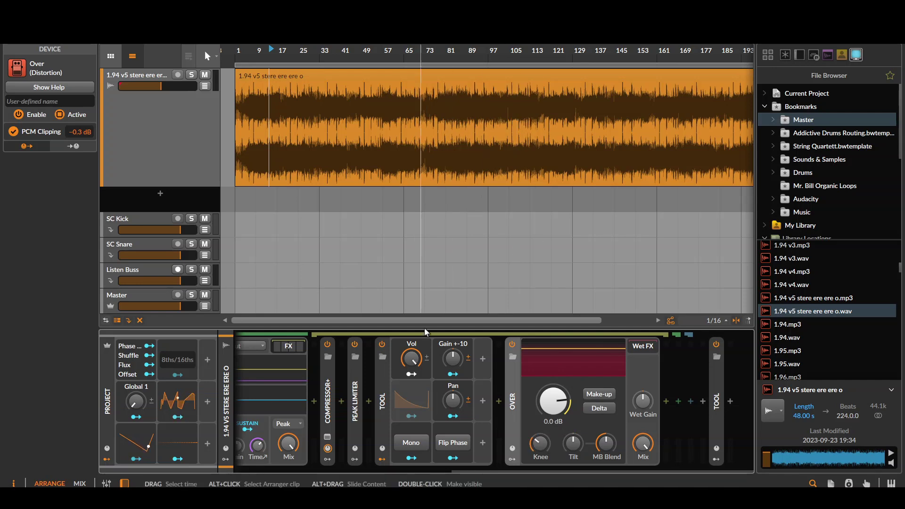
- Set the play start position to 63.1.2.00 and play the track through the Transient Control chain
scroll(391, 395, "left", 3)
left_click(407, 195)
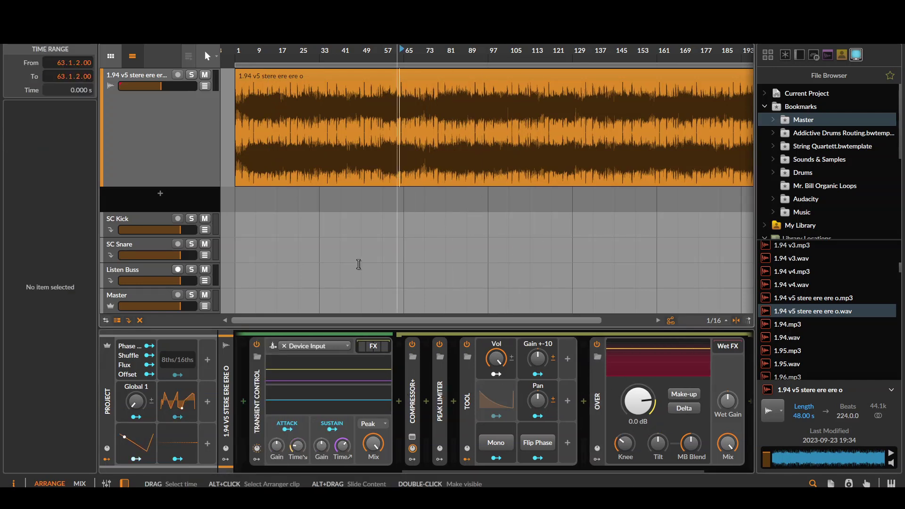
key("space")
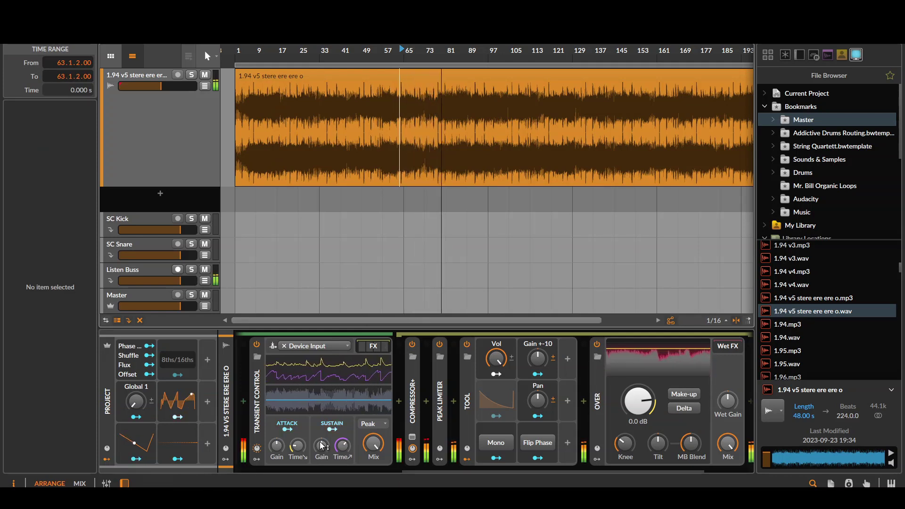
- Shorten Transient Control's attack time slightly and map its Attack modulator to the Gain +-10 of the Tool in its FX chain
left_click_drag(297, 445, 298, 452)
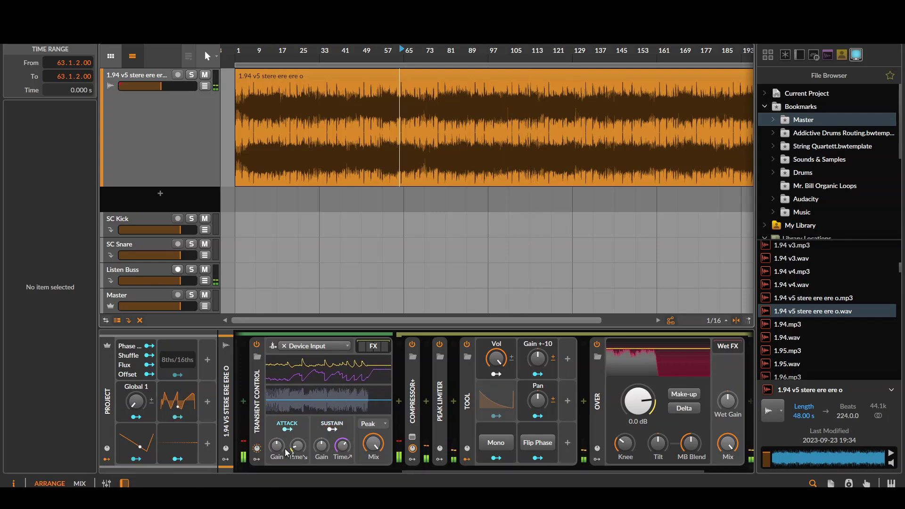
key("space")
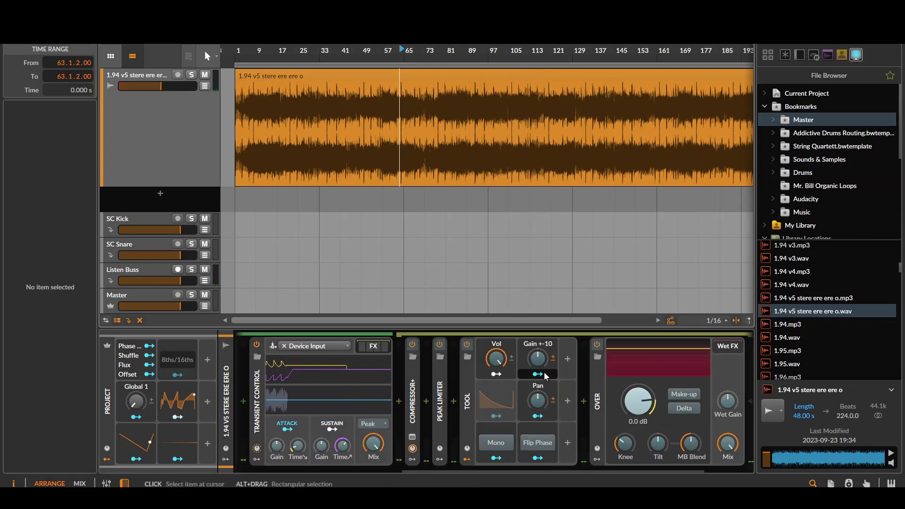
left_click(287, 428)
left_click_drag(537, 358, 537, 313)
key("space")
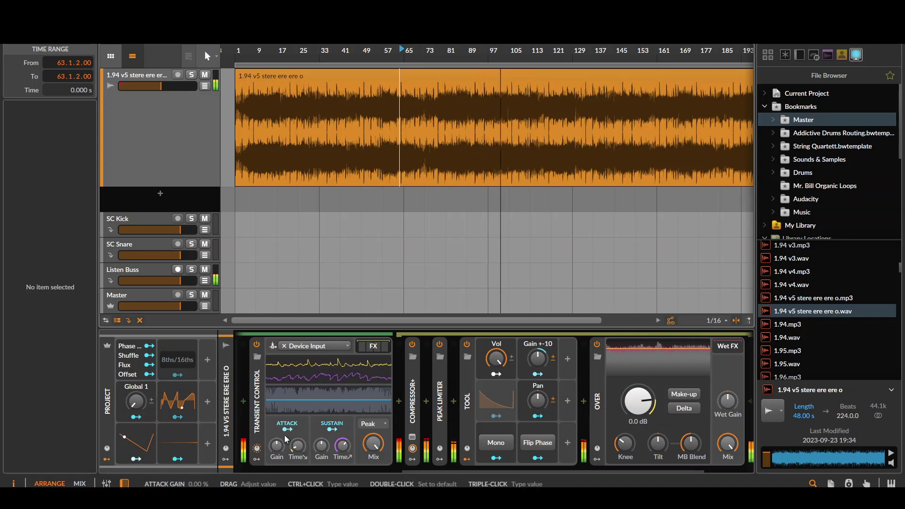
- During playback, refine the Attack modulation amount on the Tool's Gain +-10 to 0.208 and leave modulation mapping
left_click(287, 428)
left_click_drag(537, 358, 537, 391)
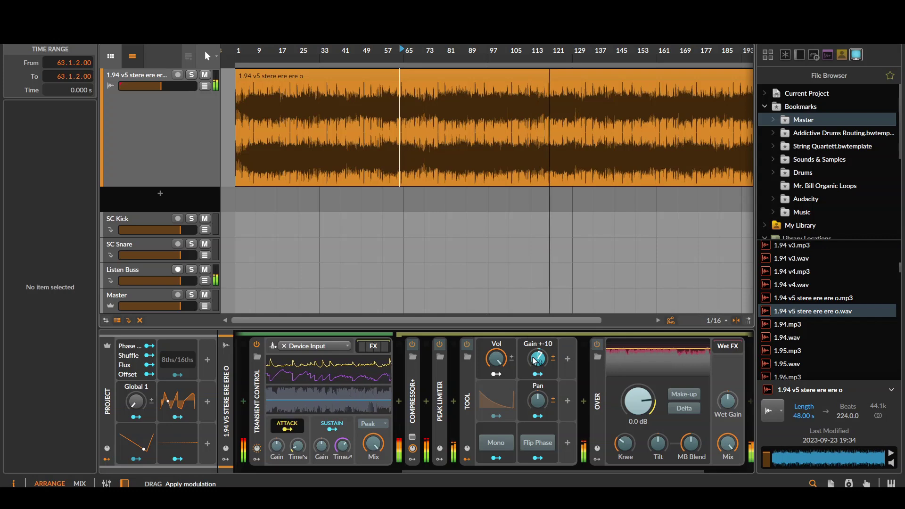
left_click_drag(537, 358, 537, 362)
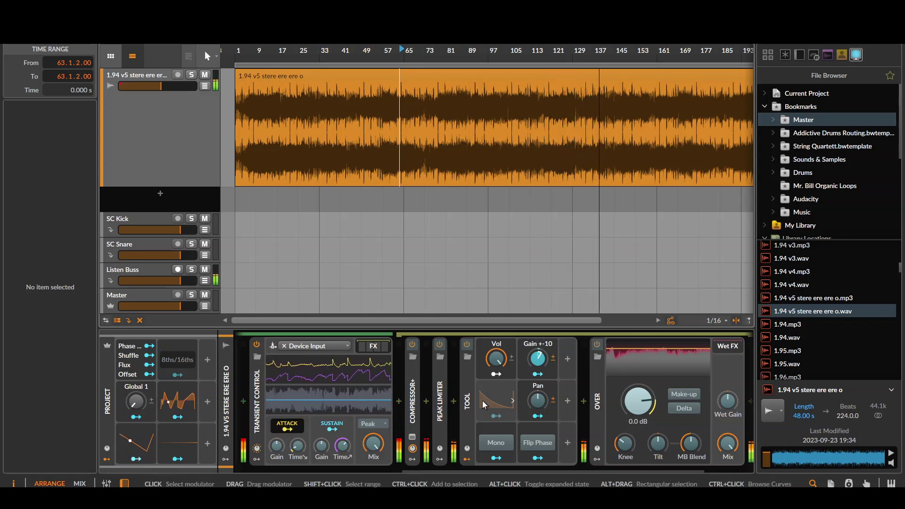
key("Escape")
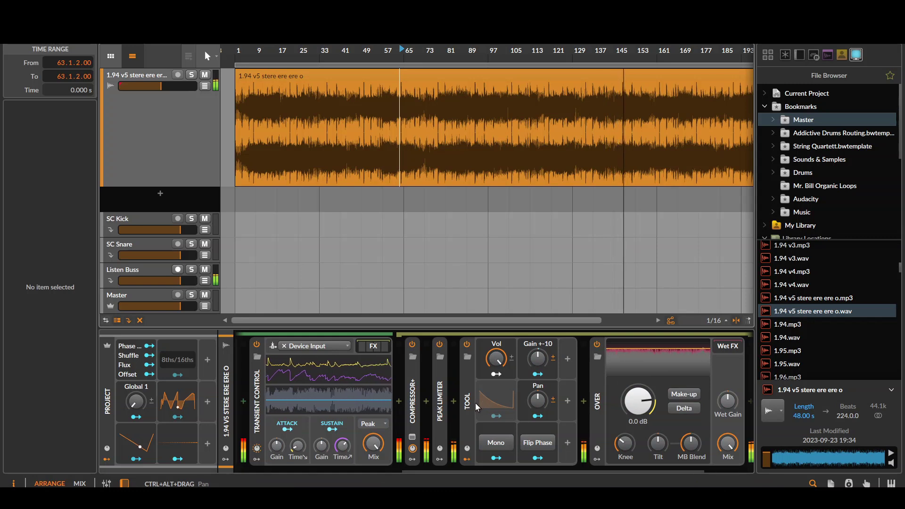
- Shorten Transient Control's sustain time and stop playback
left_click_drag(343, 445, 342, 464)
key("space")
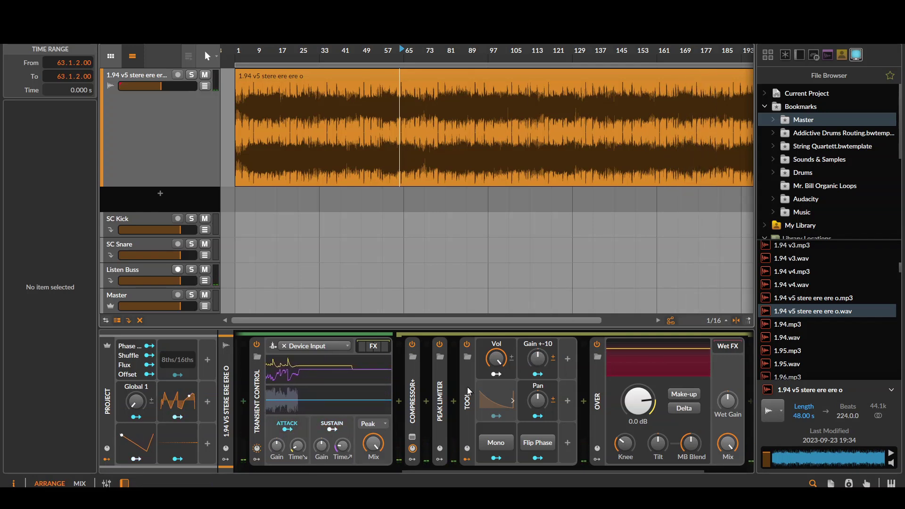
key("space")
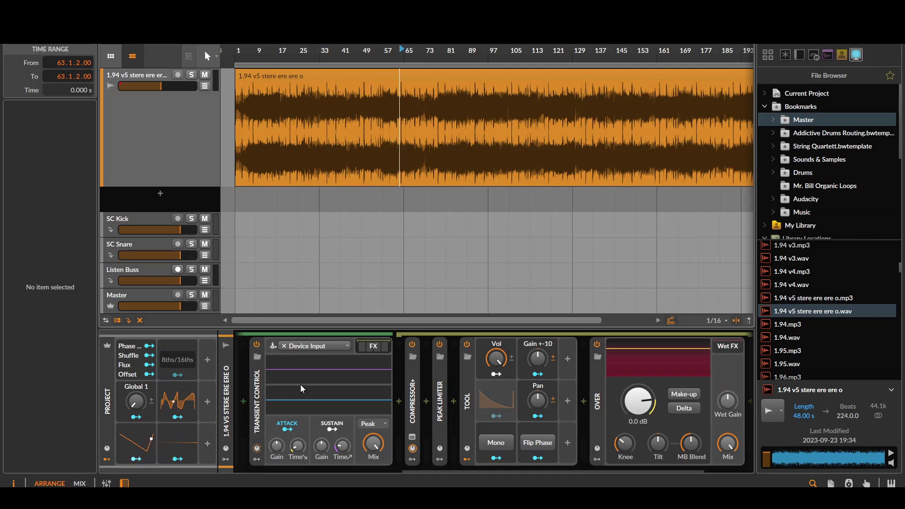
- Examine the expanded settings of Compressor+ and Peak Limiter in Transient Control's FX chain, and collapse both devices again
scroll(287, 391, "left", 5)
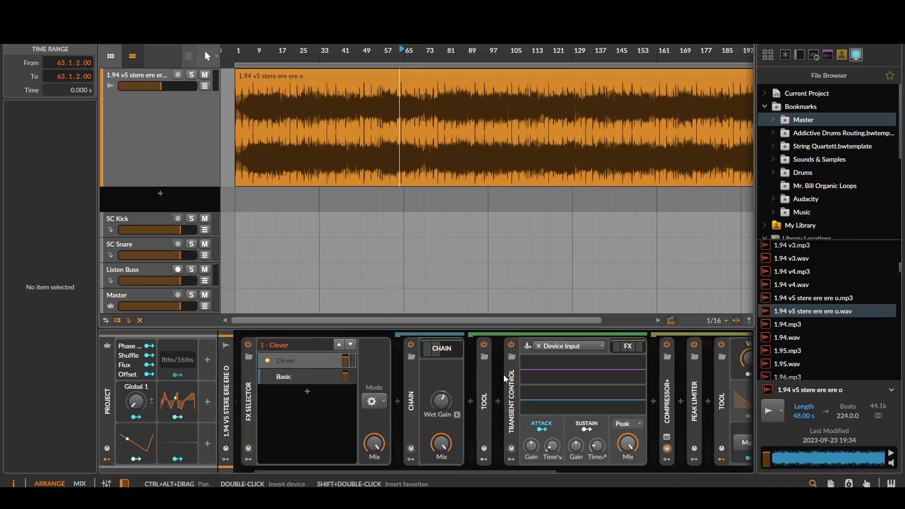
scroll(503, 374, "right", 3)
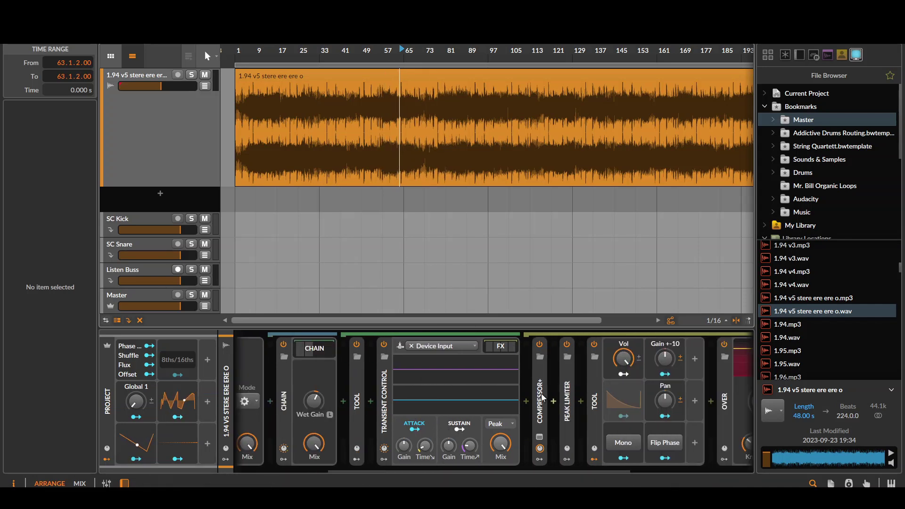
double_click(541, 397)
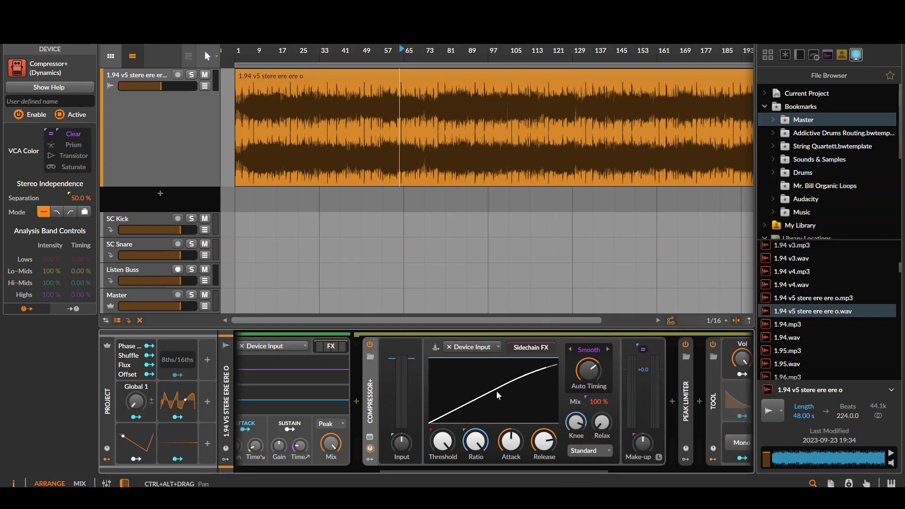
scroll(496, 391, "right", 1)
double_click(645, 370)
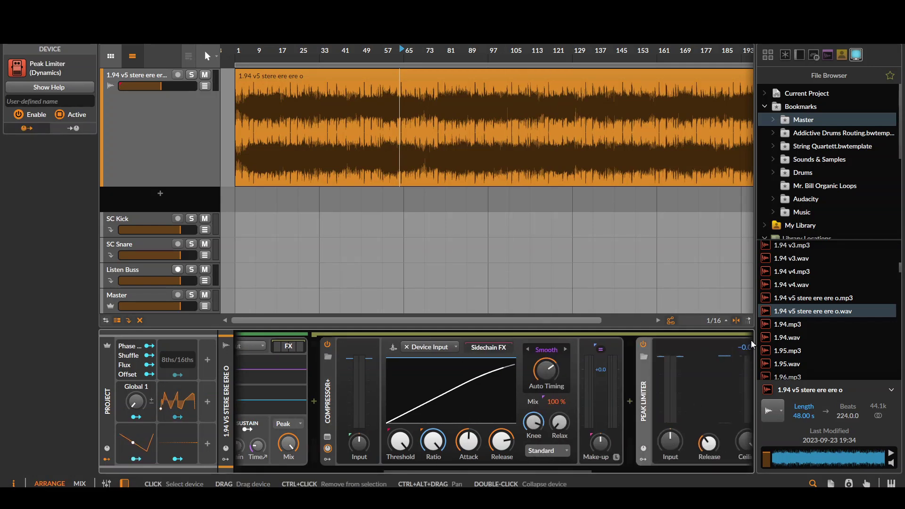
scroll(620, 361, "right", 1)
double_click(601, 393)
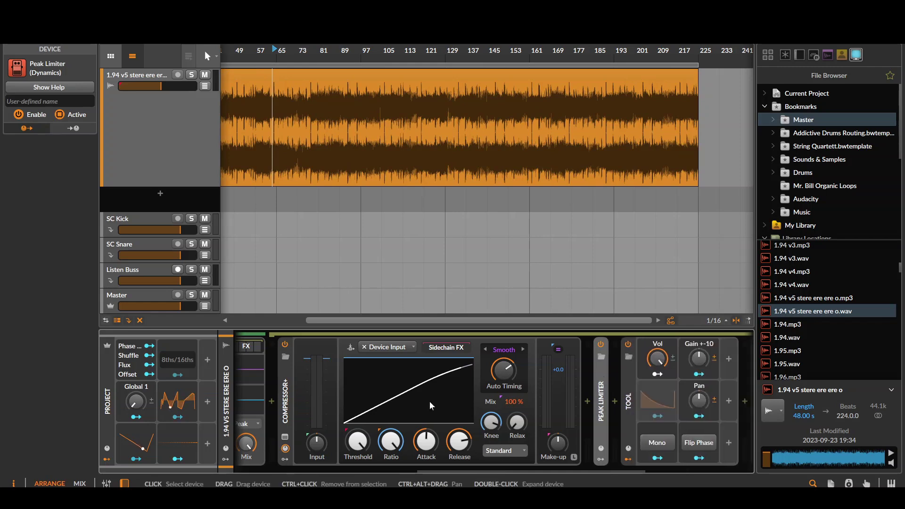
left_click(284, 384)
double_click(284, 382)
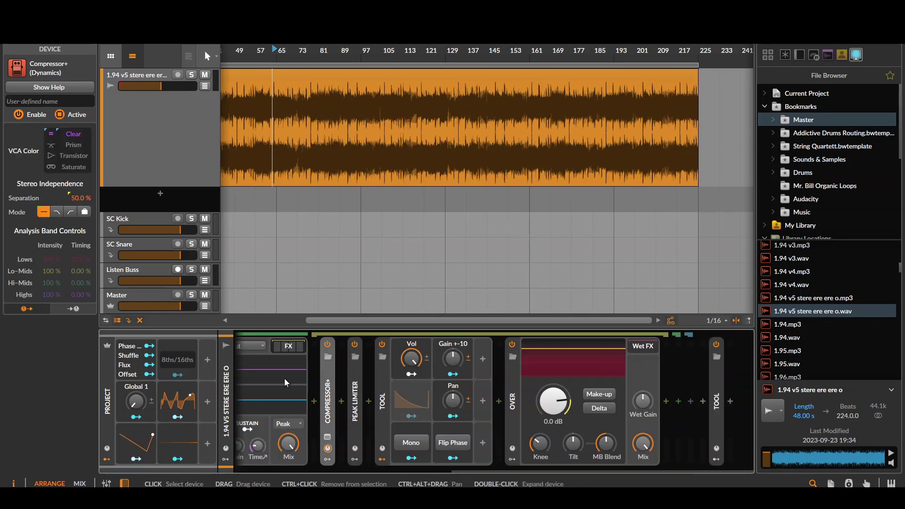
- Switch Transient Control's level detection to RMS and play the track briefly to hear it
scroll(389, 389, "left", 4)
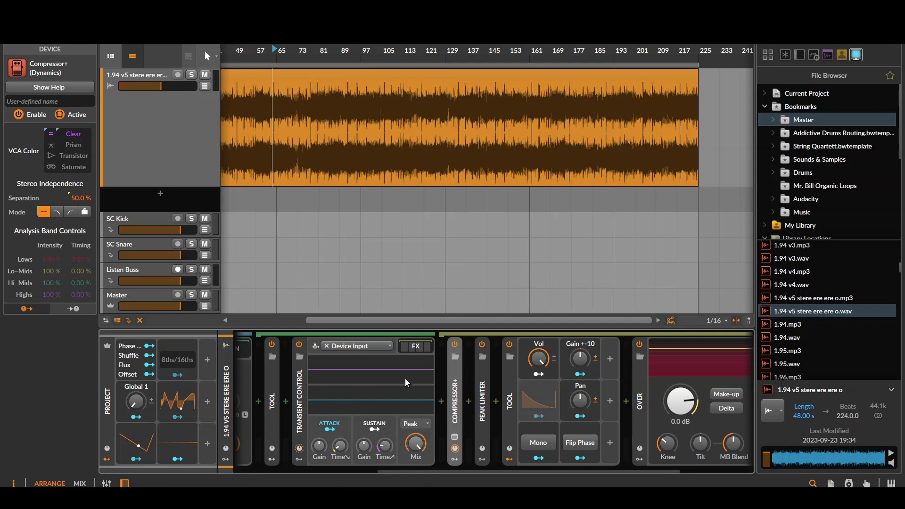
left_click(417, 423)
left_click(416, 445)
key("space")
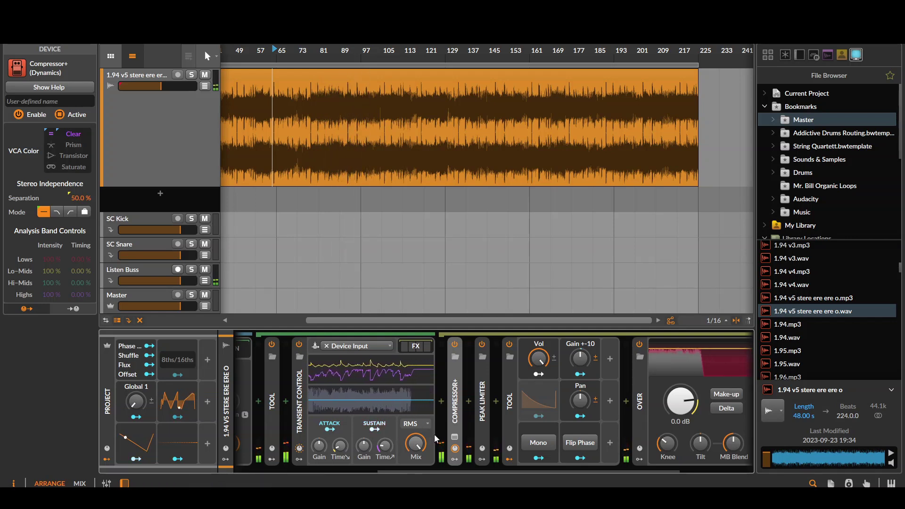
key("space")
- While the track plays, set Over's multiband Tilt to about 59% and its Knee to about 49%
scroll(553, 380, "right", 2)
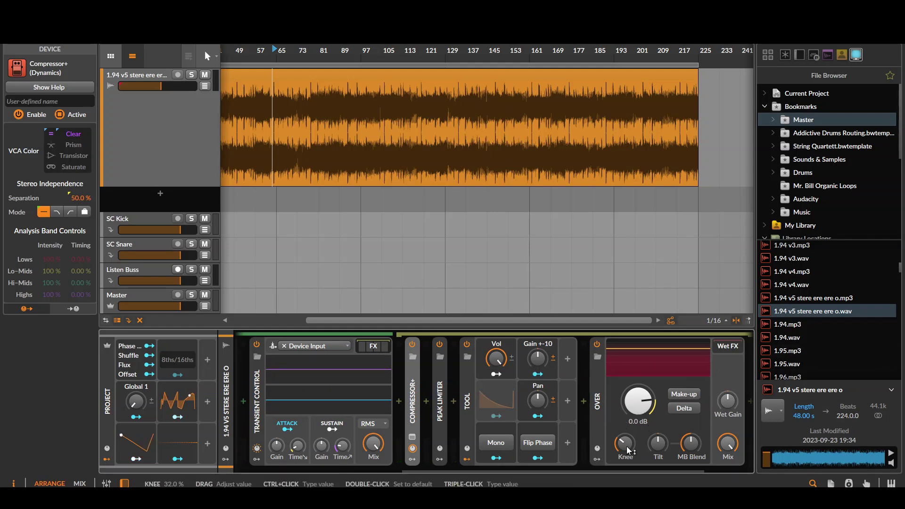
key("space")
left_click_drag(625, 443, 625, 405)
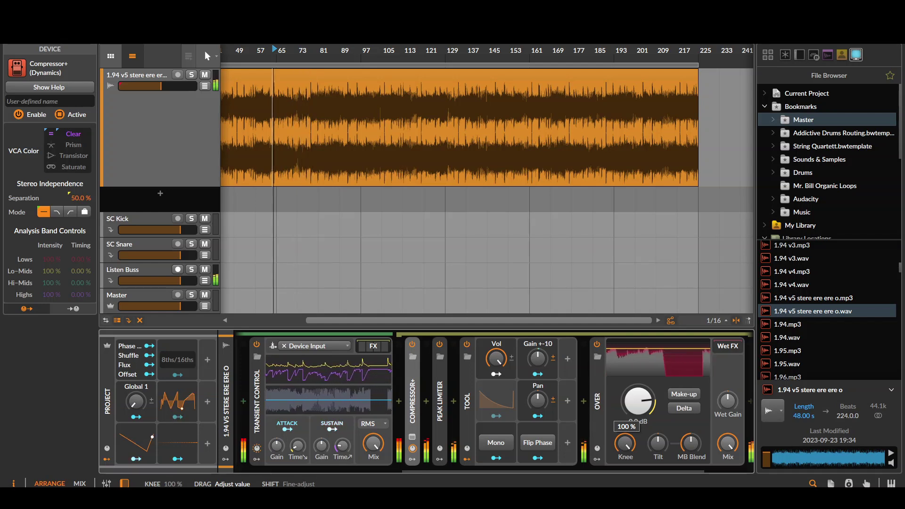
left_click_drag(625, 405, 625, 417)
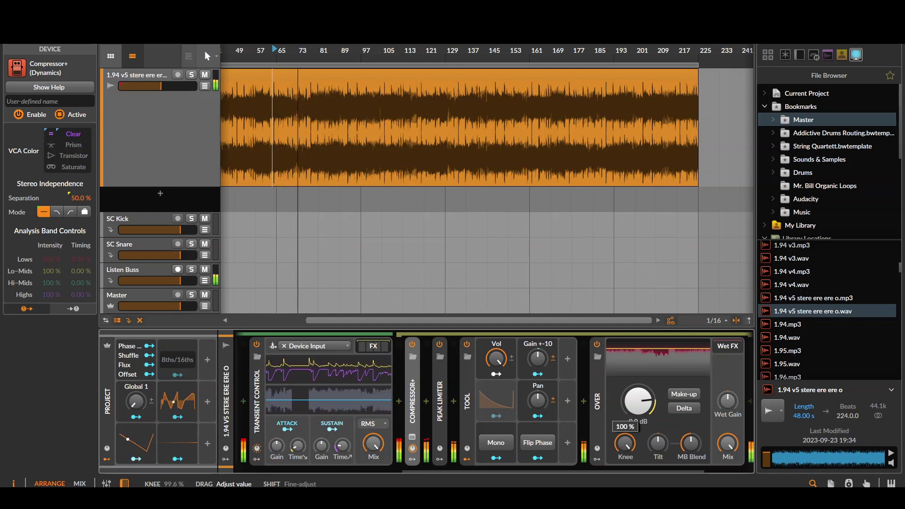
left_click(658, 443)
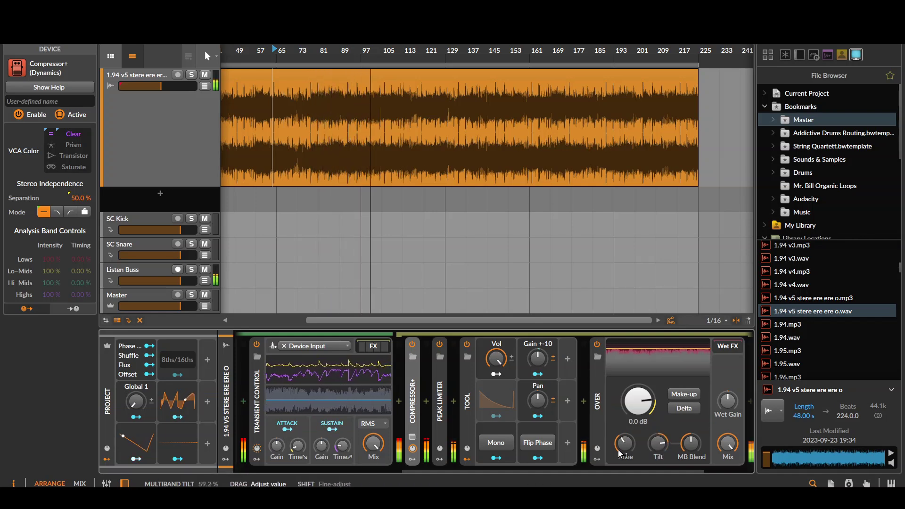
left_click_drag(625, 443, 625, 457)
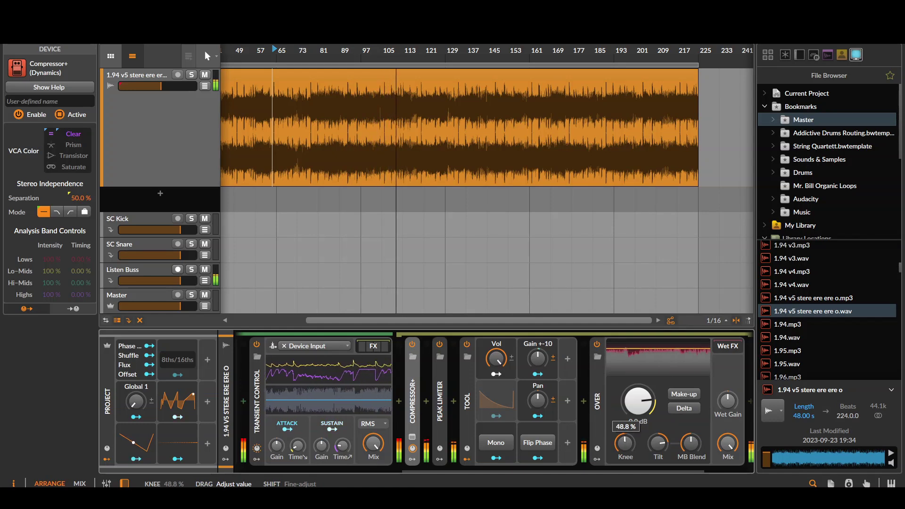
- Expand Compressor+ in the FX chain and set its VCA color mode to Prism
left_click(442, 414)
double_click(413, 401)
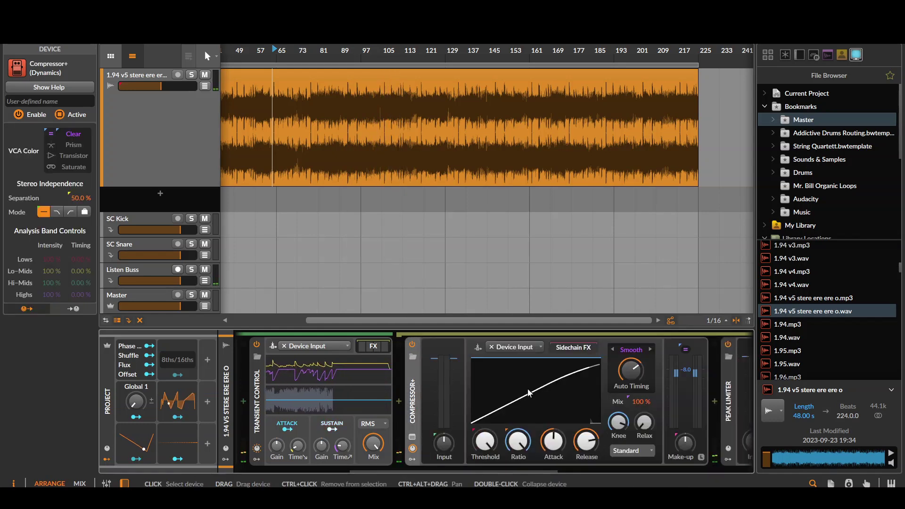
scroll(595, 383, "down", 3)
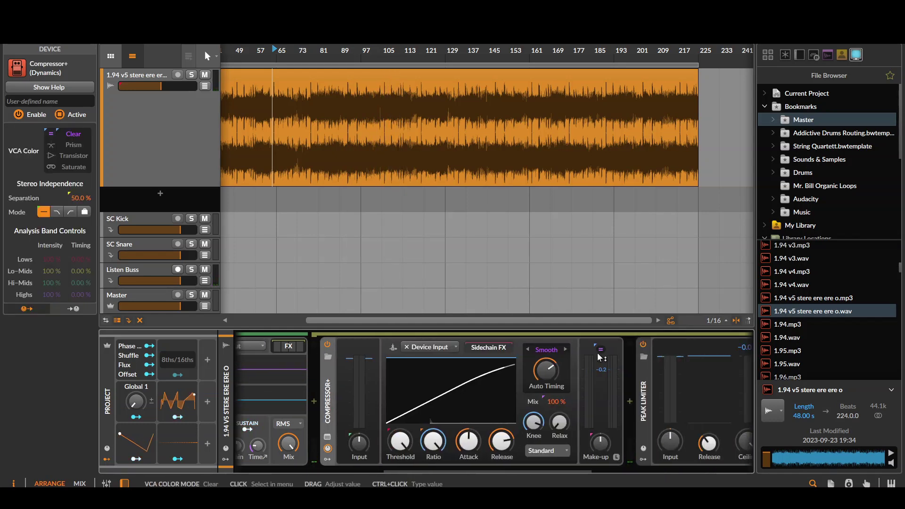
left_click(601, 349)
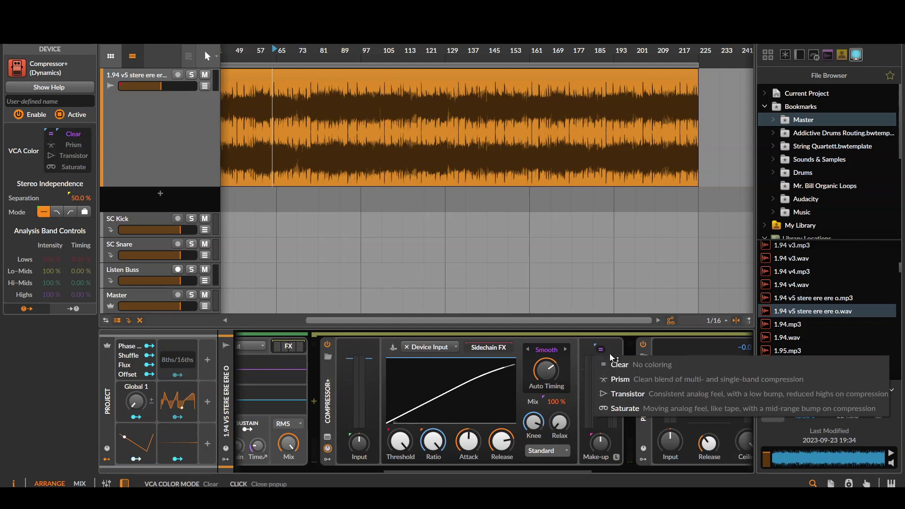
left_click(649, 380)
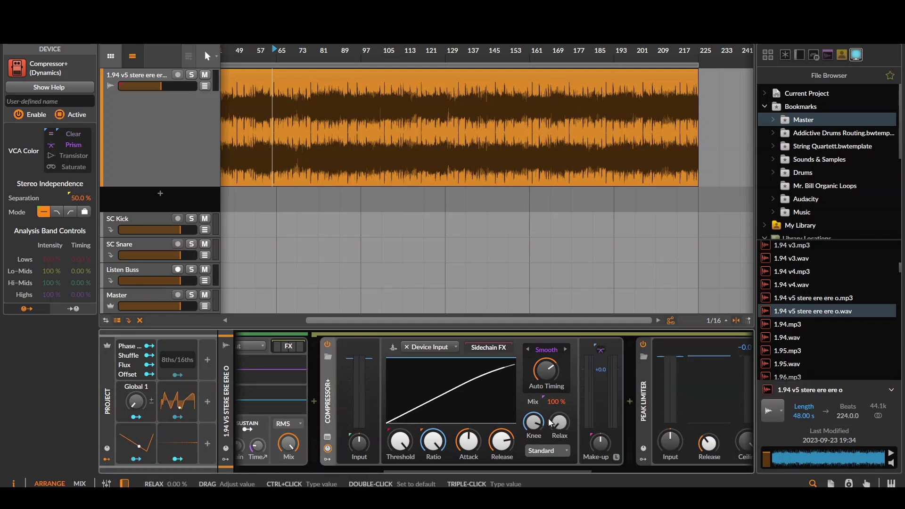
- Collapse Compressor+, Peak Limiter and Transient Control, and expand the Tool device in front of FX Selector
scroll(413, 428, "up", 4)
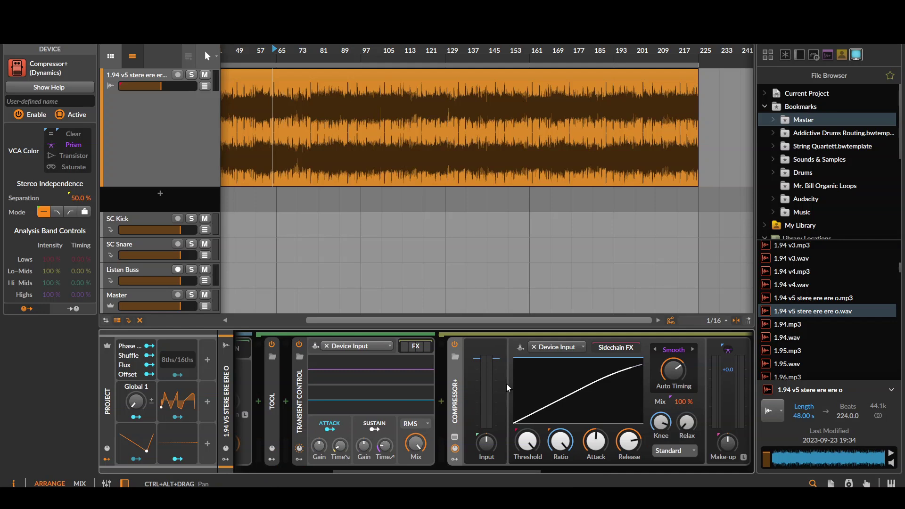
double_click(455, 398)
left_click(481, 390)
double_click(481, 390)
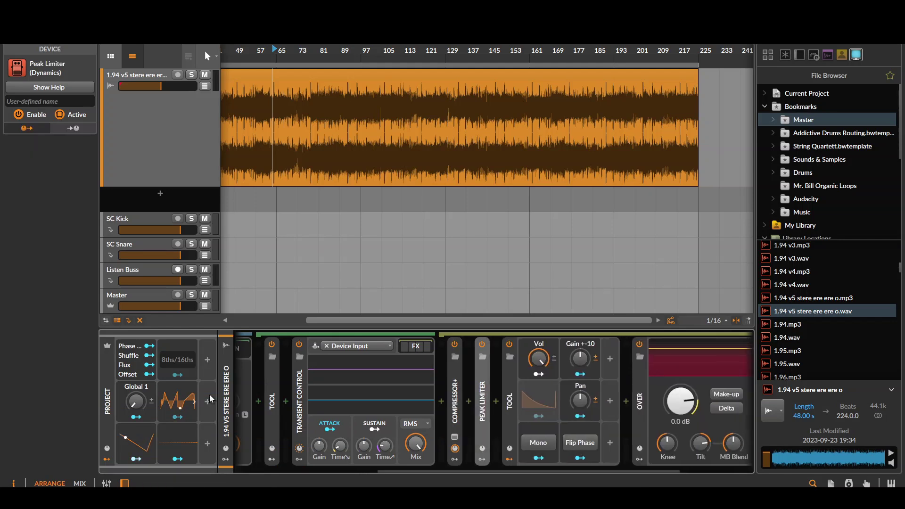
scroll(341, 389, "up", 4)
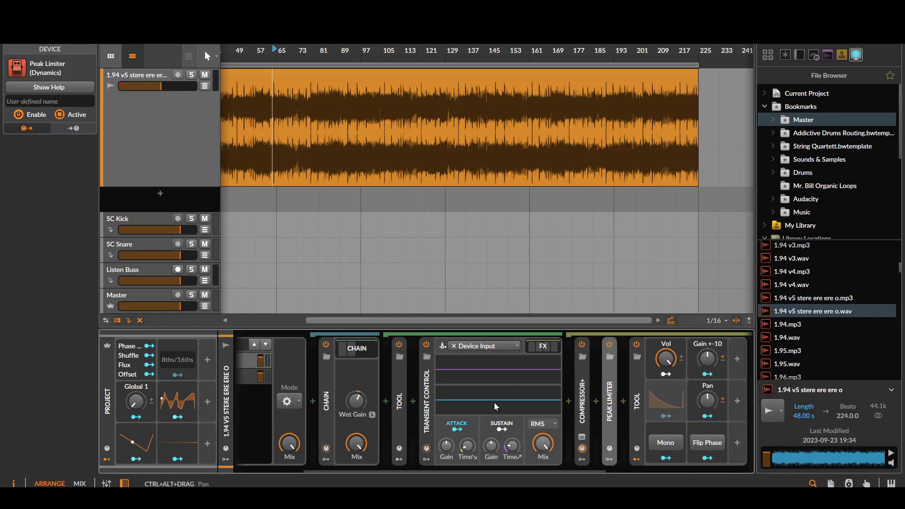
double_click(428, 391)
scroll(428, 391, "up", 4)
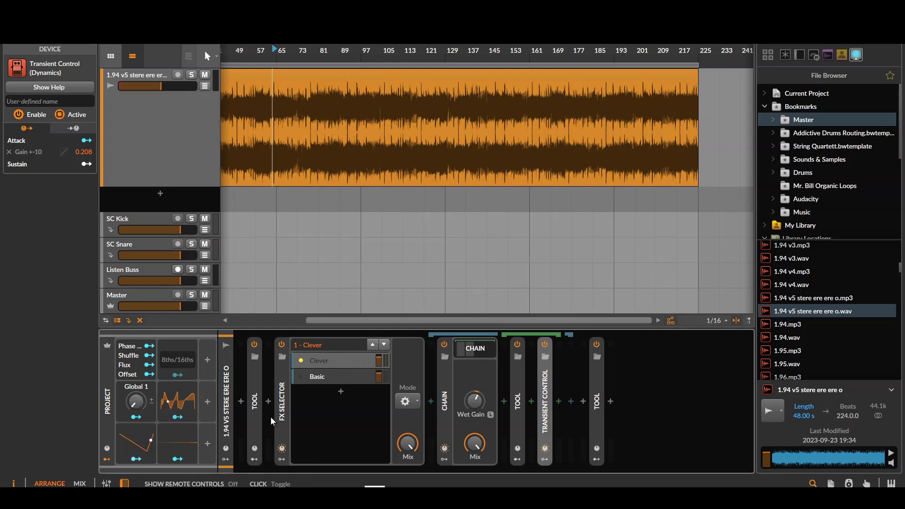
double_click(253, 377)
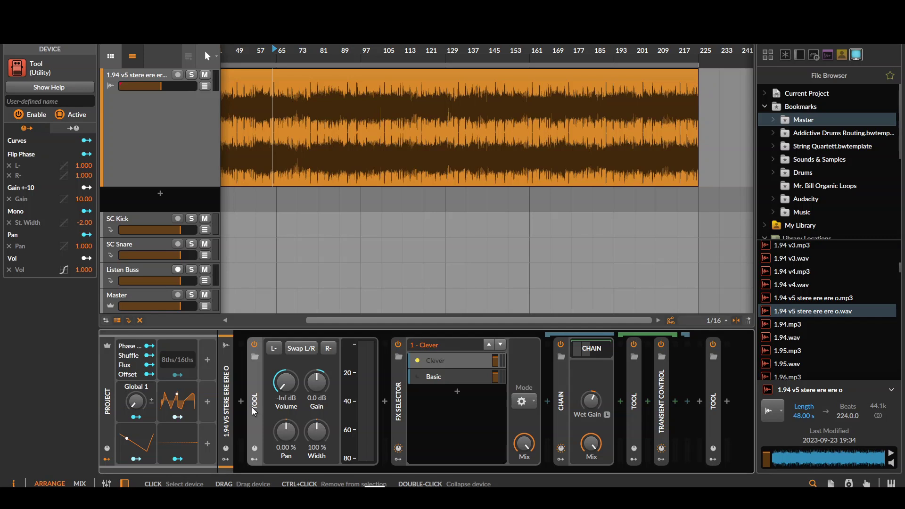
mouse_move(377, 481)
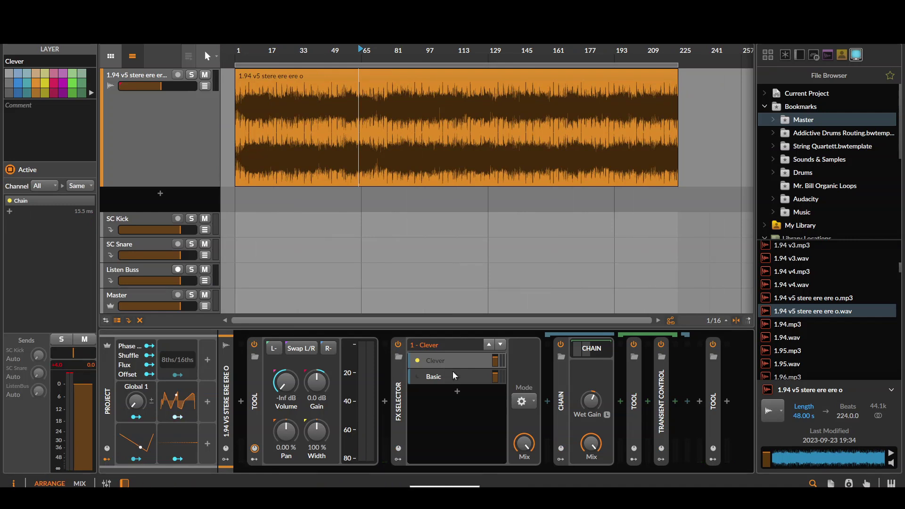
- Play the track from 1.1.1.00 through FX Selector's Basic layer
left_click(412, 377)
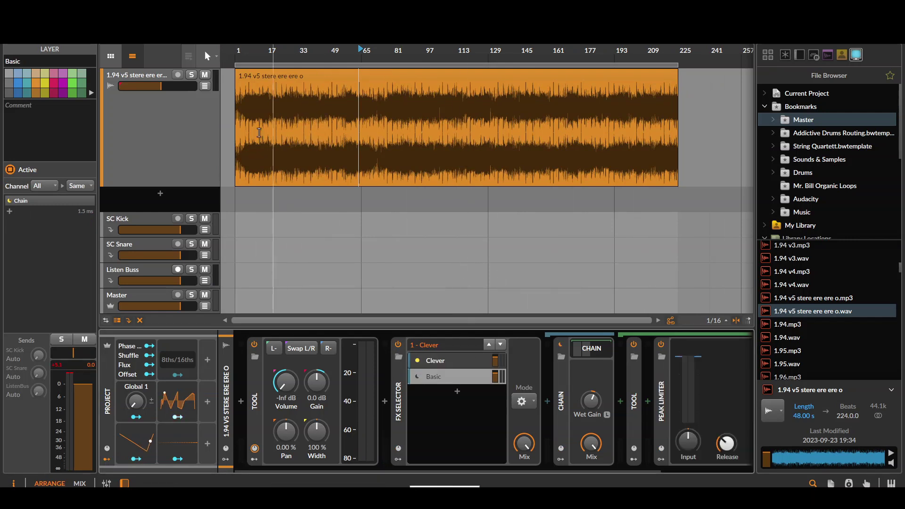
left_click(231, 137)
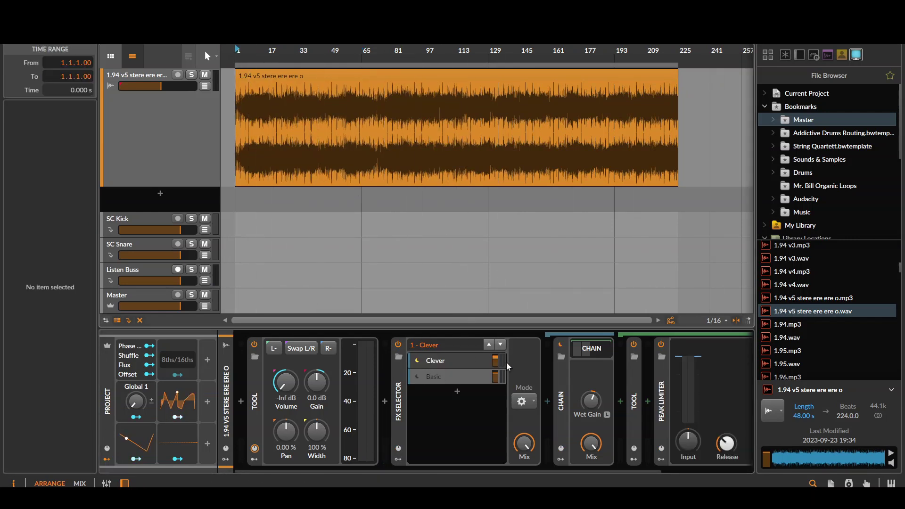
left_click(503, 348)
scroll(234, 174, "up", 2)
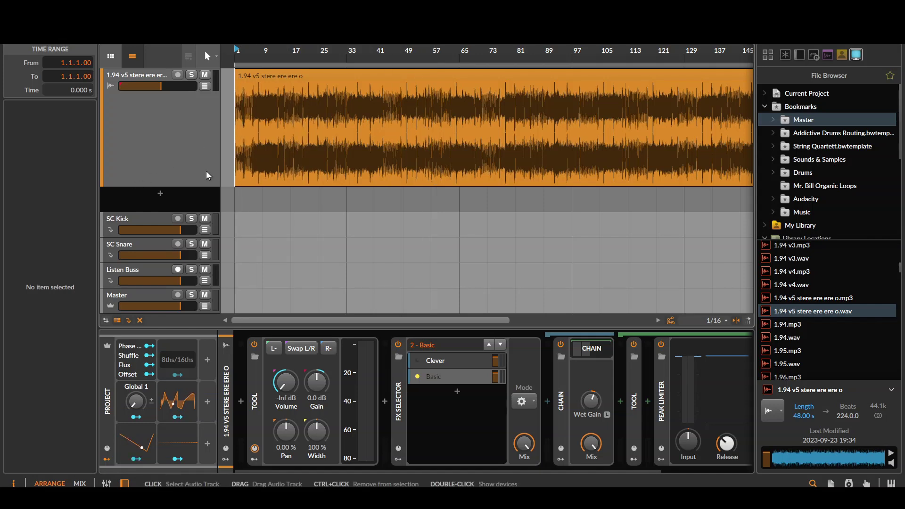
key("space")
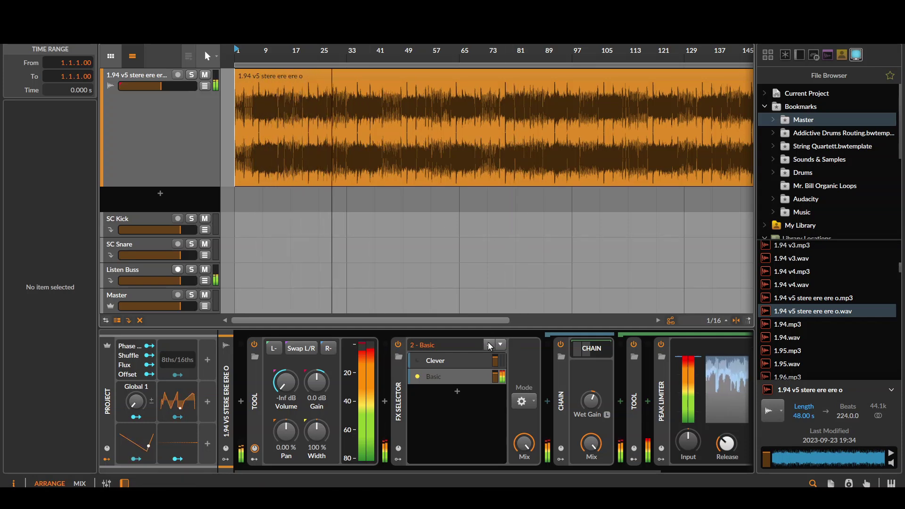
- While the track plays, switch FX Selector from Basic to Clever and select the Clever layer to show its devices
scroll(411, 258, "down", 3)
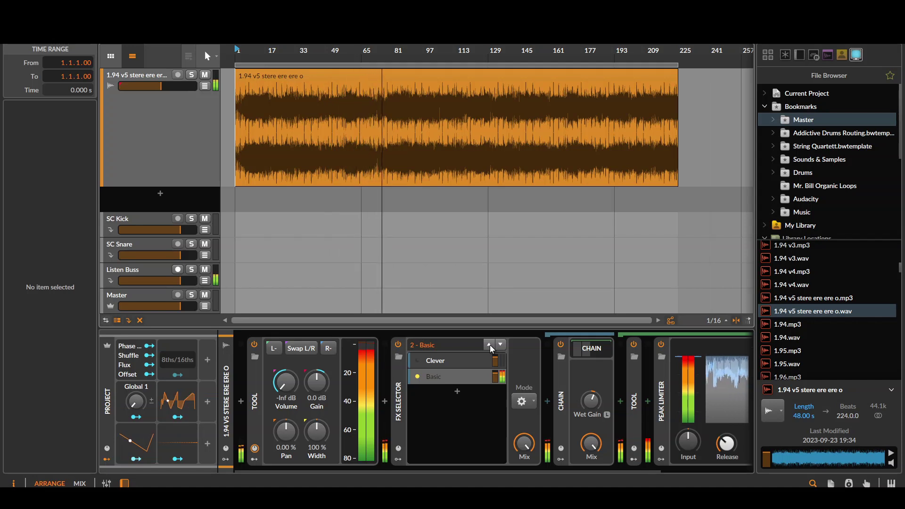
left_click(490, 343)
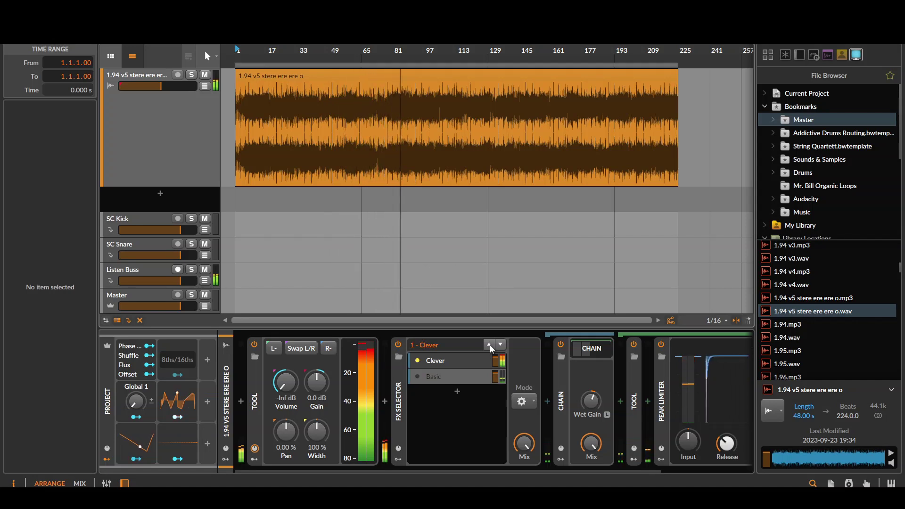
left_click(465, 364)
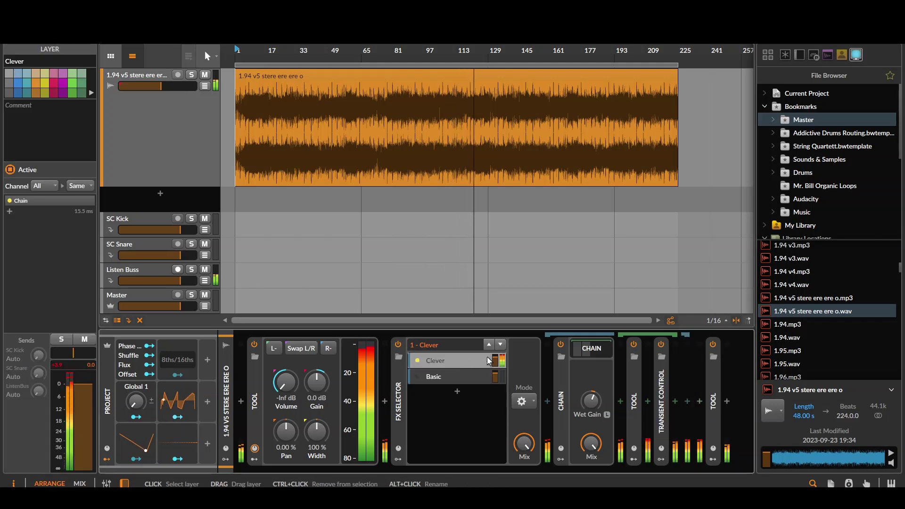
- Set the play start to 1.1.1.00 and compare the layers by switching FX Selector to Basic and back to Clever, and stop playback
scroll(254, 171, "down", 2)
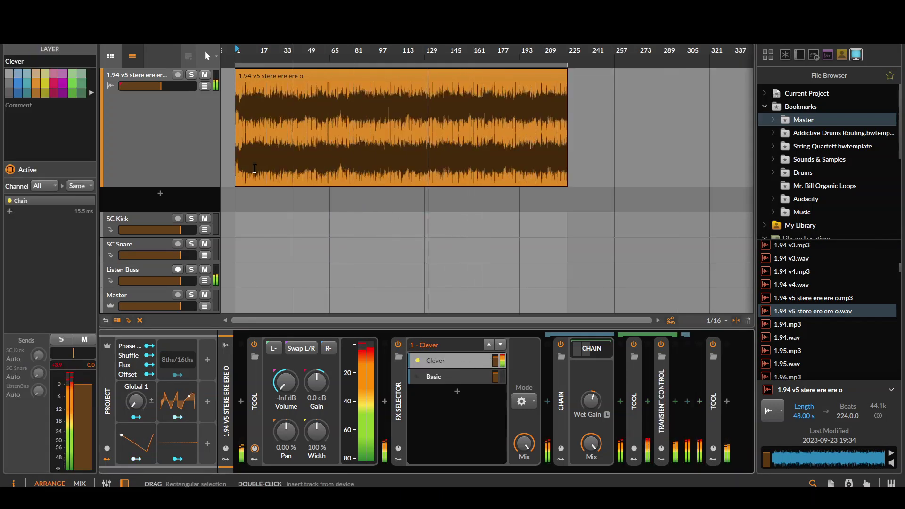
left_click(240, 155)
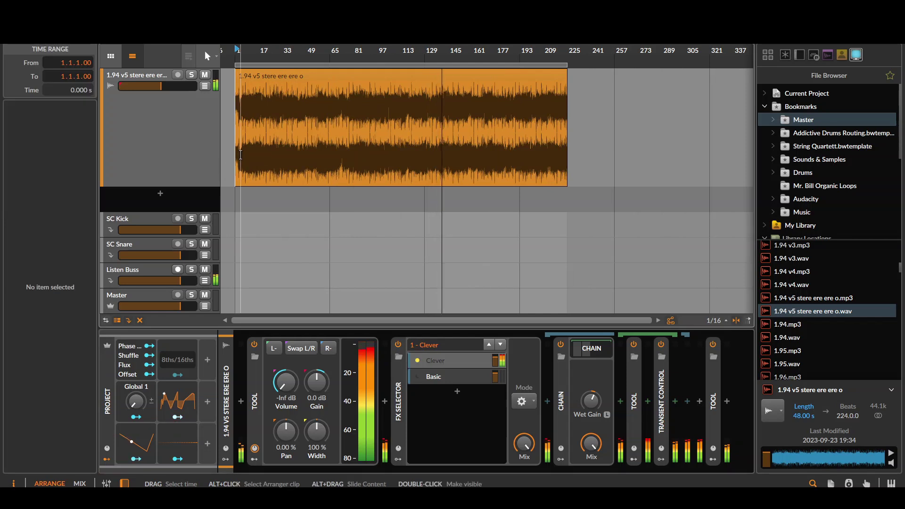
left_click(499, 349)
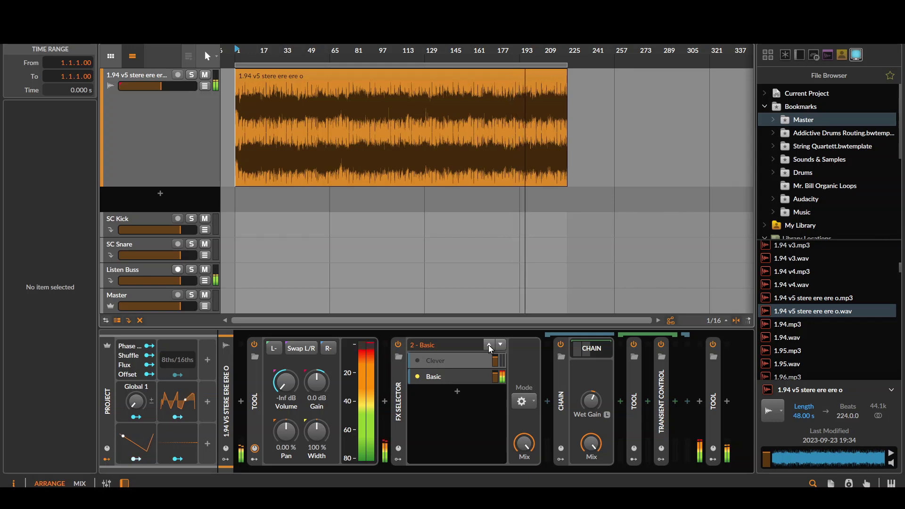
left_click(489, 347)
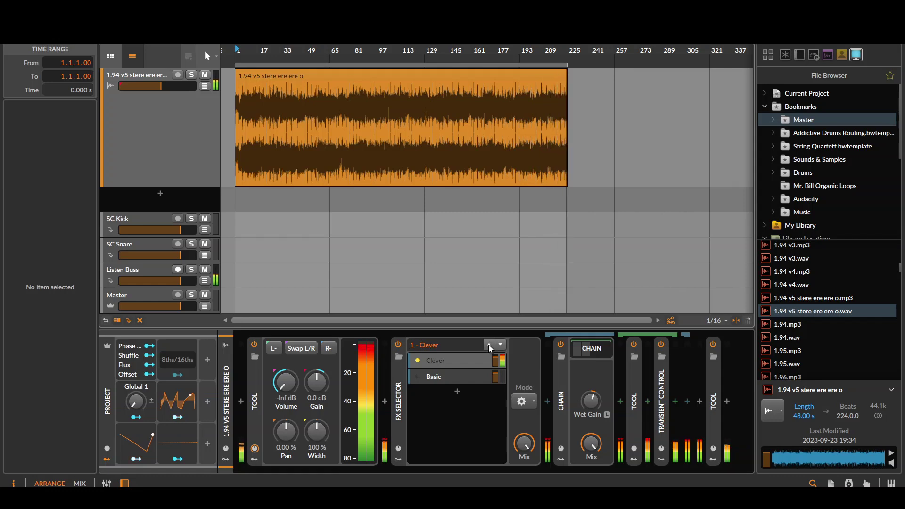
scroll(236, 121, "up", 4)
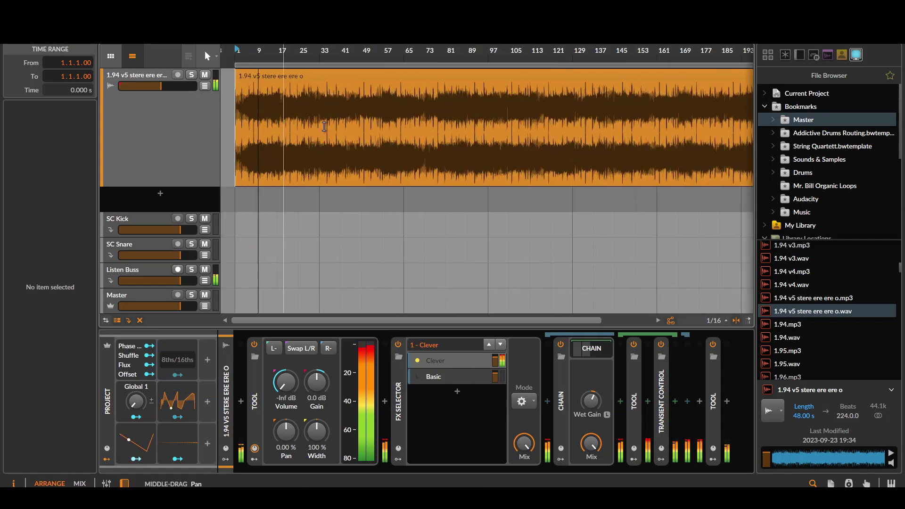
scroll(236, 121, "down", 2)
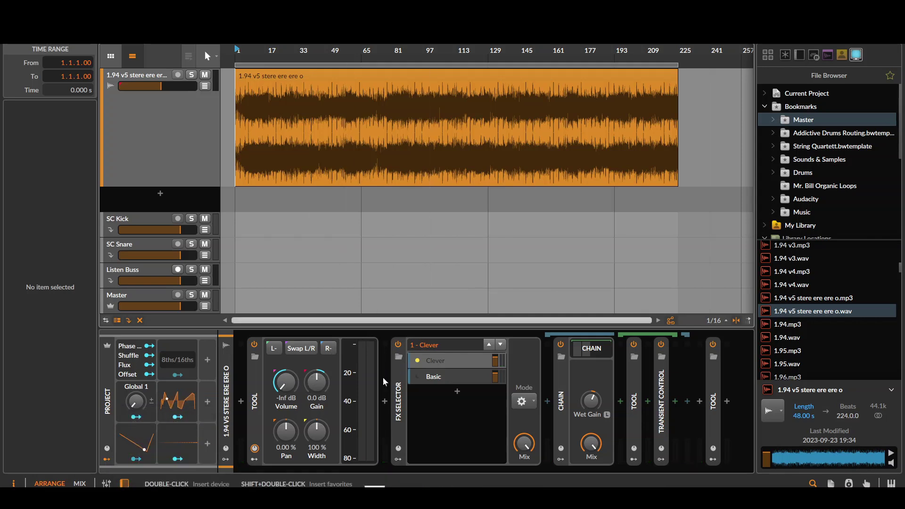
- Raise the gain of the Tool before FX Selector to +16.0 dB and the Basic layer's Chain Wet Gain to +19.9 dB
left_click(471, 375)
mouse_move(304, 499)
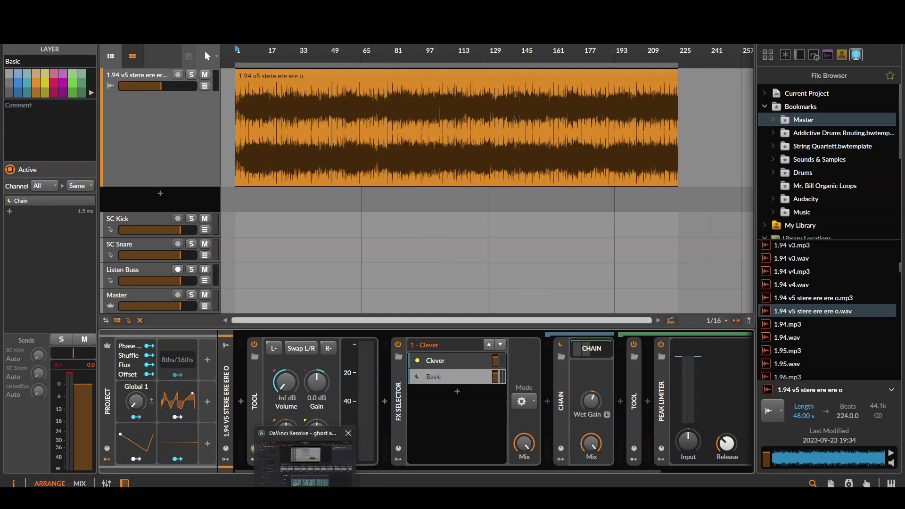
scroll(270, 142, "down", 1)
scroll(246, 107, "up", 1)
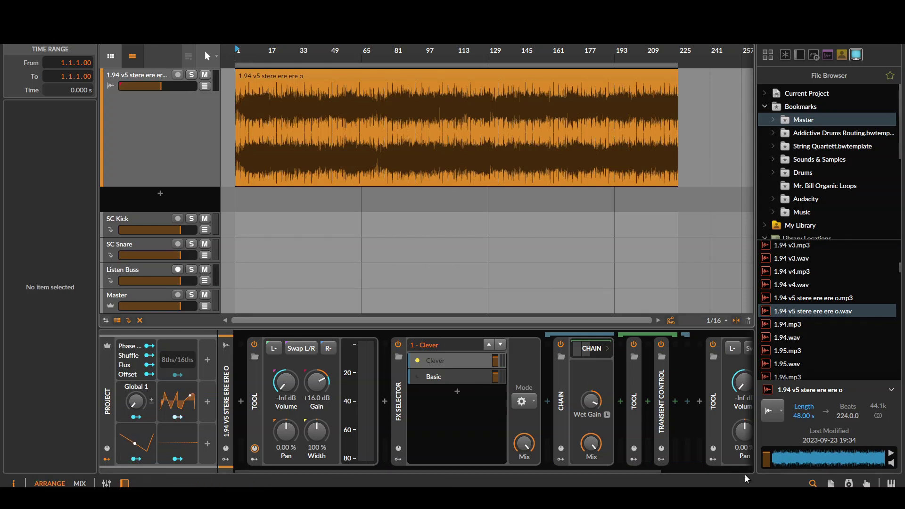
left_click(438, 376)
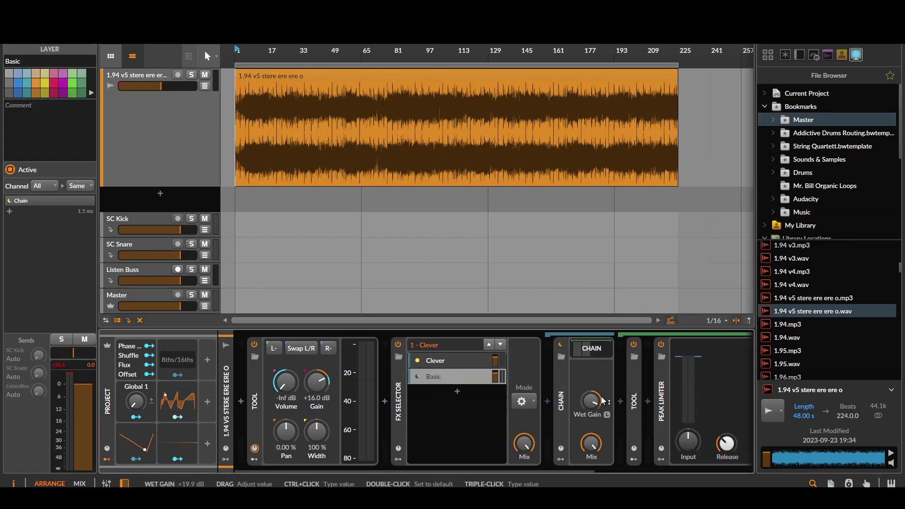
left_click(451, 375)
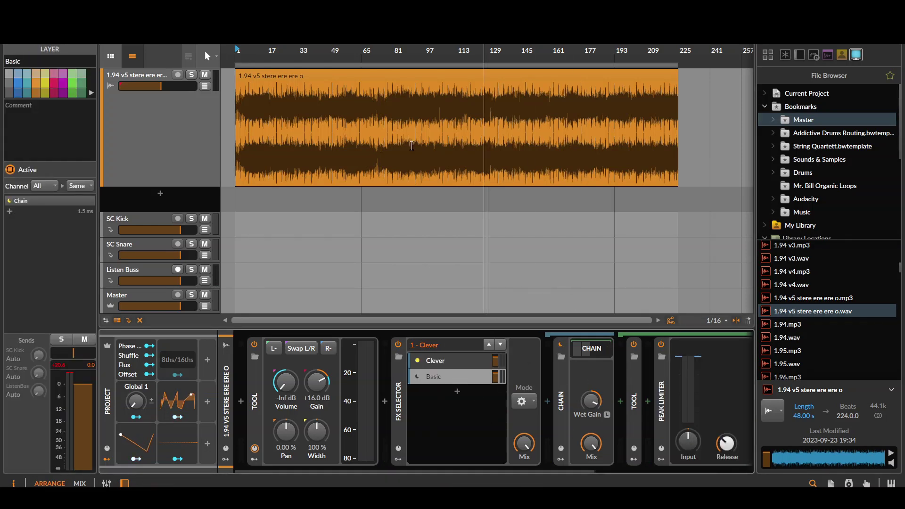
- Play the track from 9.1.2.00 through the Clever layer, switching FX Selector to Basic and back to Clever to compare them
scroll(251, 155, "up", 2)
left_click(255, 154)
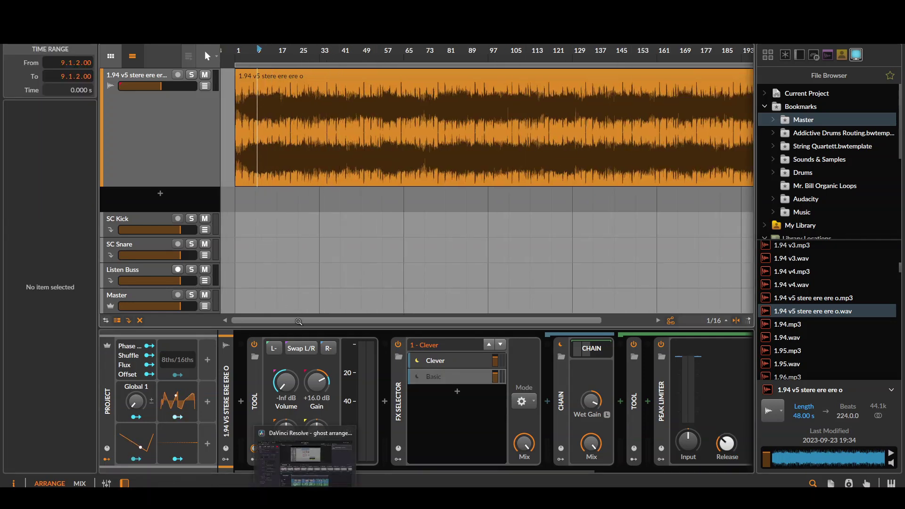
left_click(453, 362)
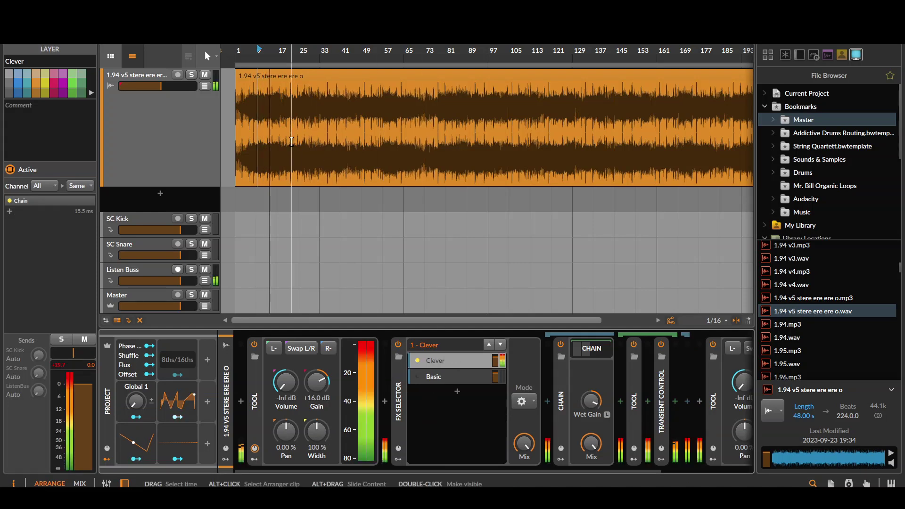
scroll(333, 137, "down", 1)
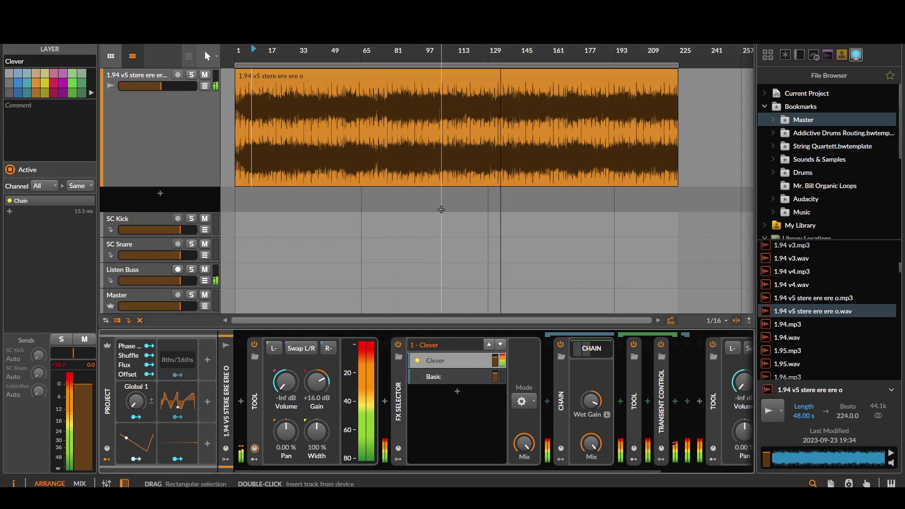
left_click(500, 349)
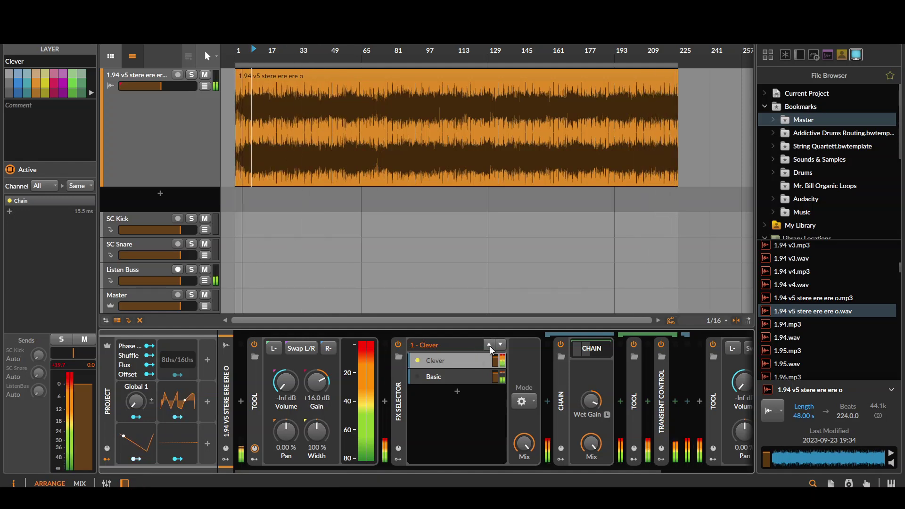
left_click(490, 344)
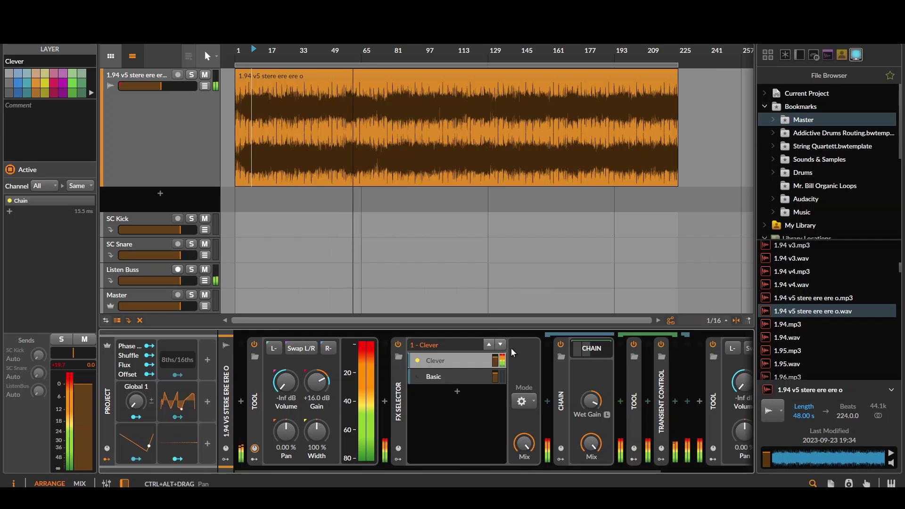
- Hide and reopen the Clever layer's Chain contents, and expand Transient Control while reviewing the devices after it
left_click(571, 349)
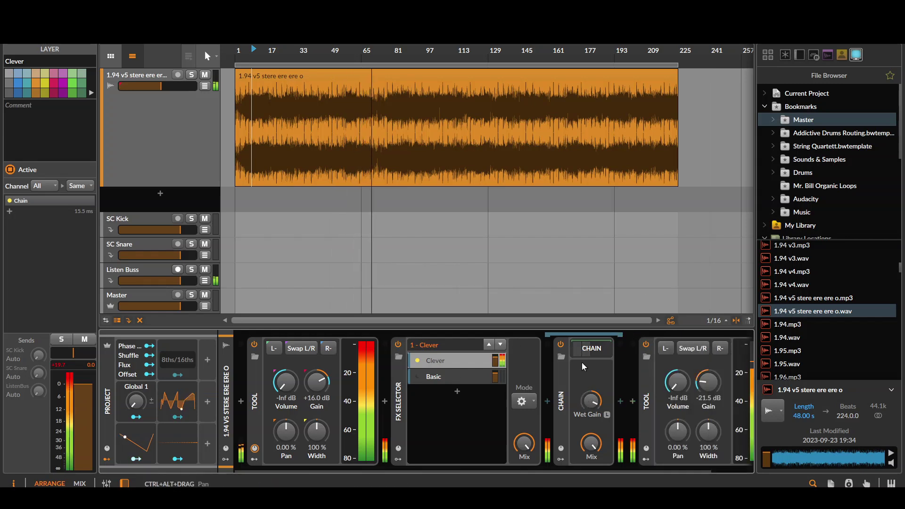
left_click(593, 350)
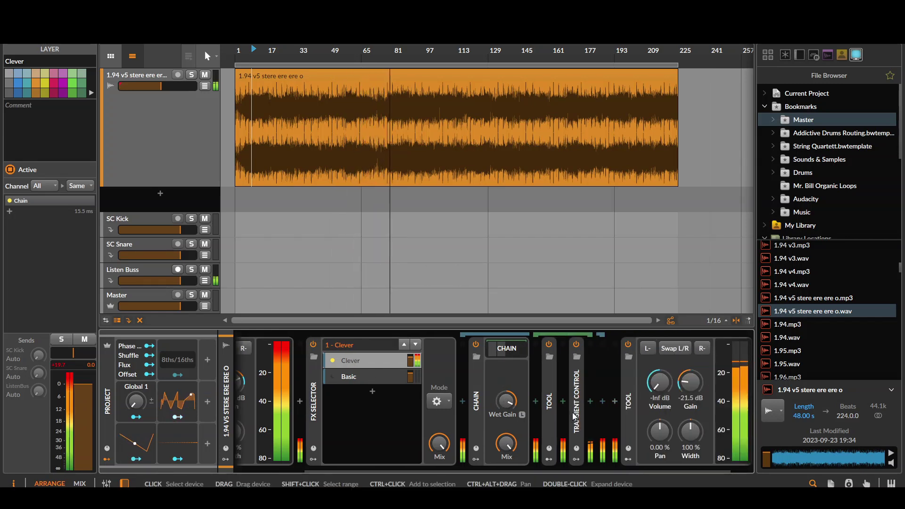
double_click(573, 415)
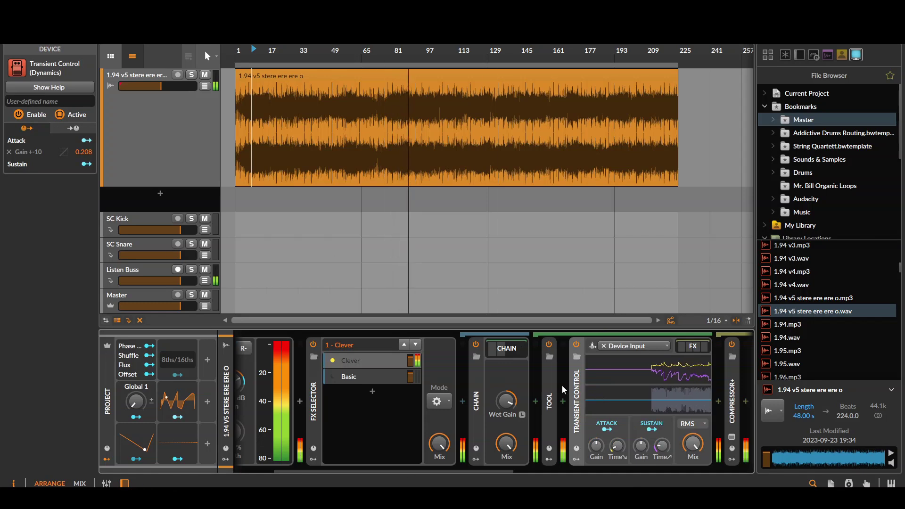
scroll(562, 389, "down", 10)
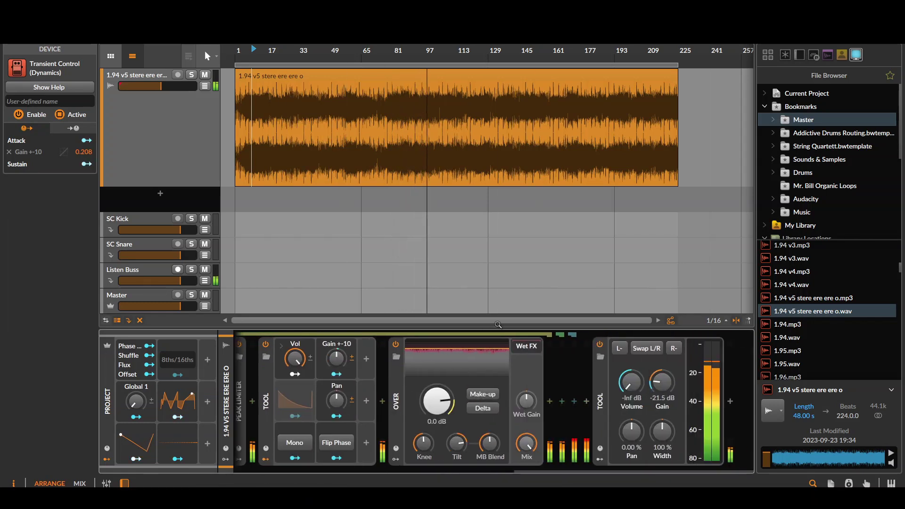
scroll(438, 395, "up", 5)
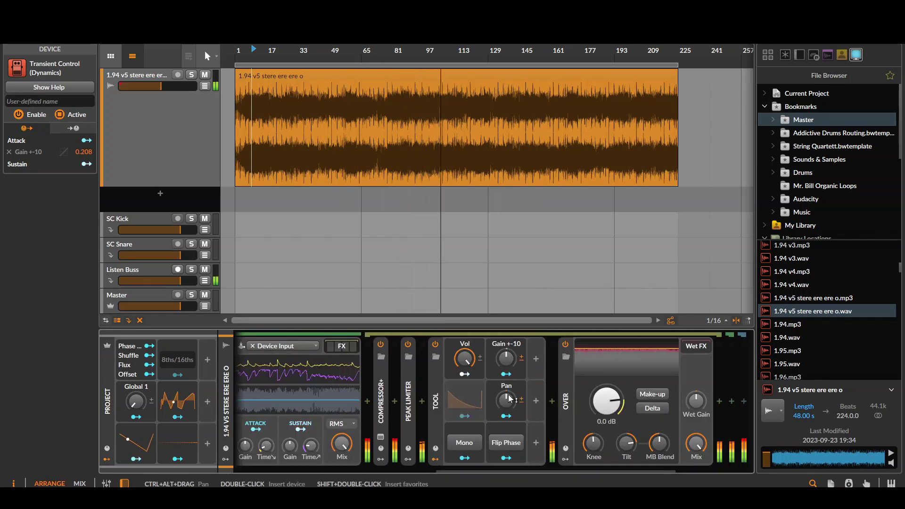
- Collapse the Tool and Over devices that follow Peak Limiter in the Clever layer's FX chain
left_click(438, 395)
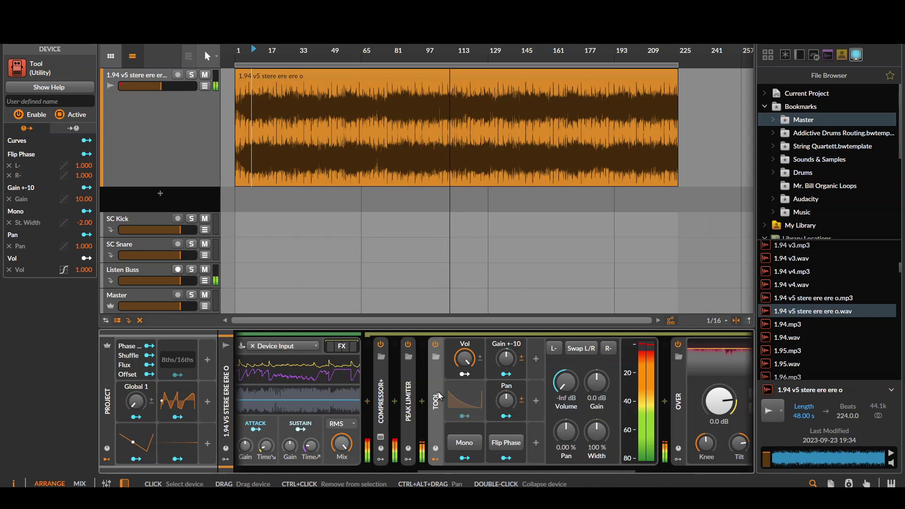
left_click(437, 460)
double_click(464, 386)
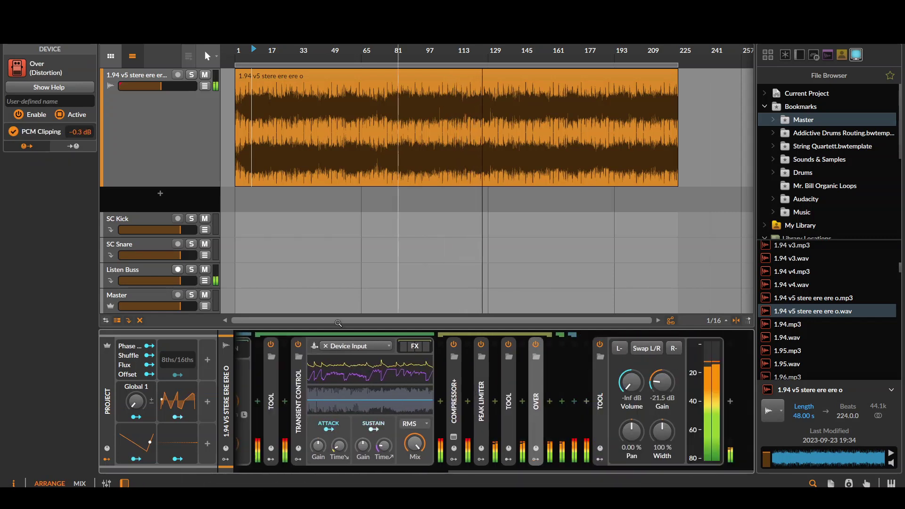
scroll(464, 398, "up", 3)
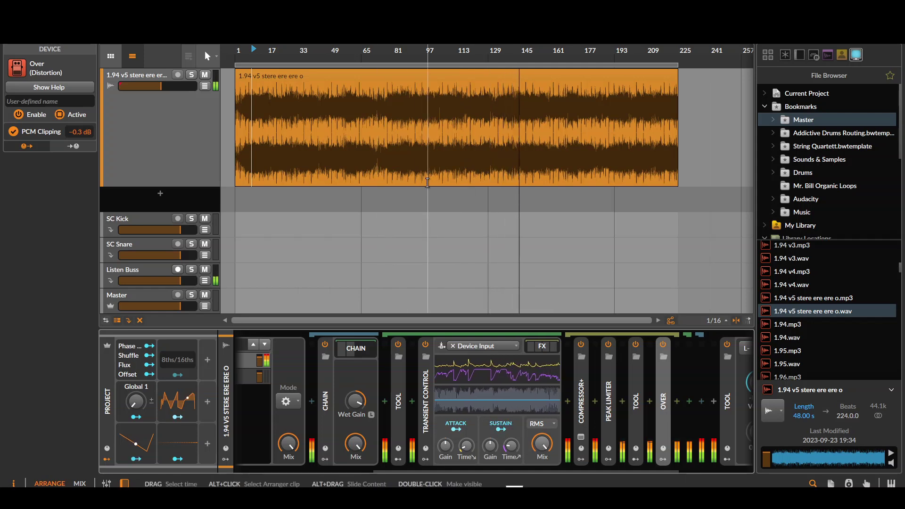
scroll(465, 339, "up", 3)
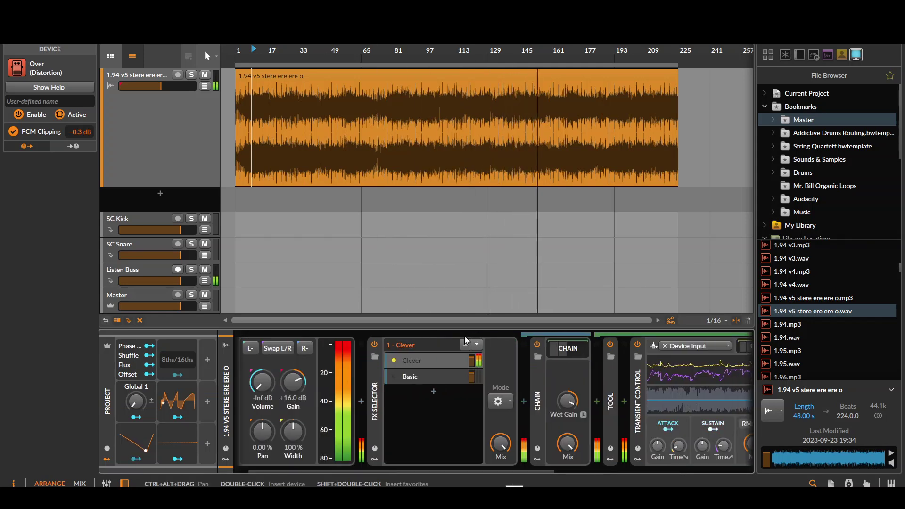
- Switch FX Selector to the Basic layer, listen to the track through it, and stop playback
left_click(476, 344)
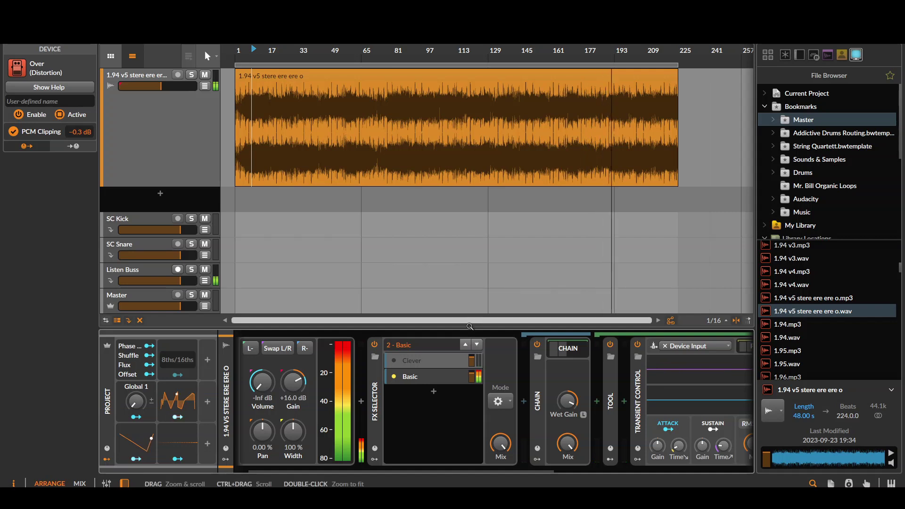
left_click(382, 137)
left_click(395, 131)
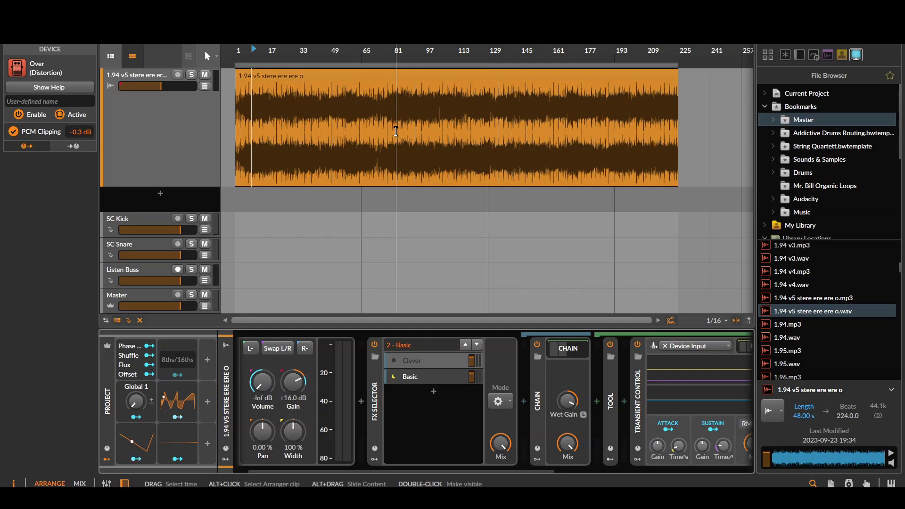
- Move the play start to 61.1.2.00 inside the audio clip
scroll(231, 132, "up", 3)
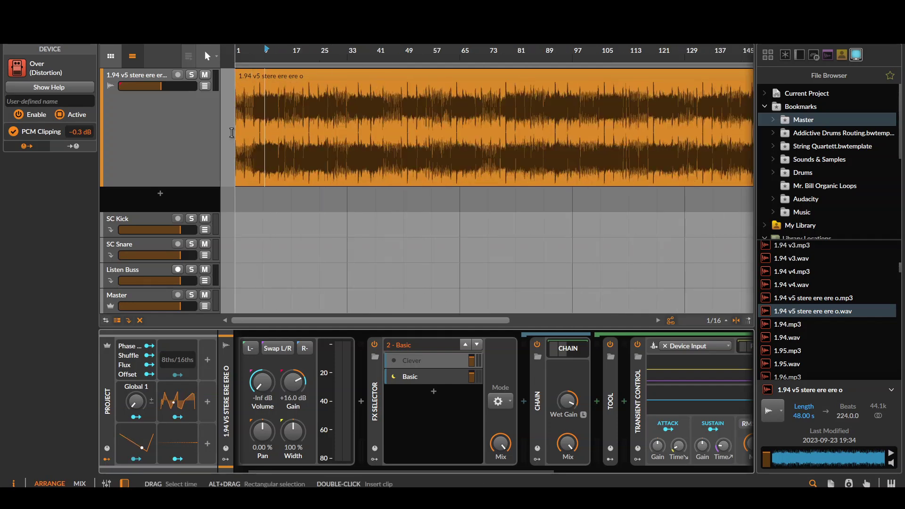
scroll(403, 142, "down", 3)
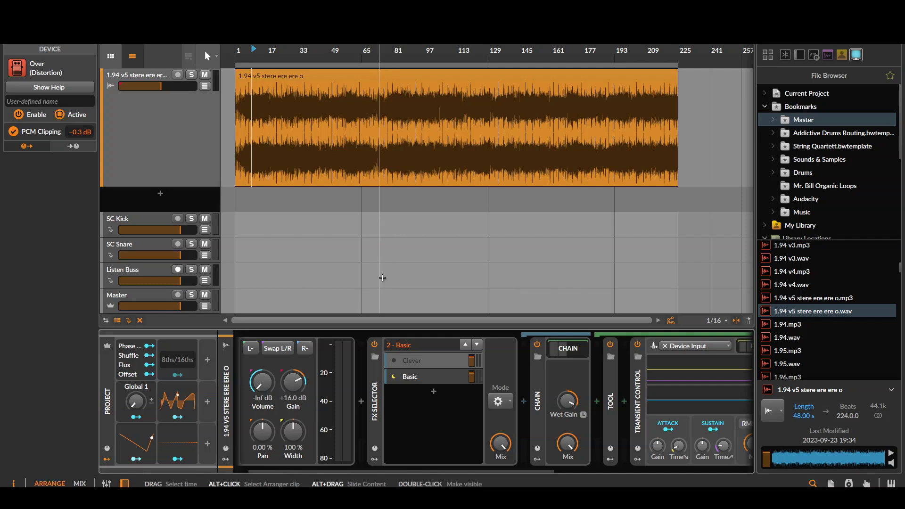
scroll(452, 366, "up", 1)
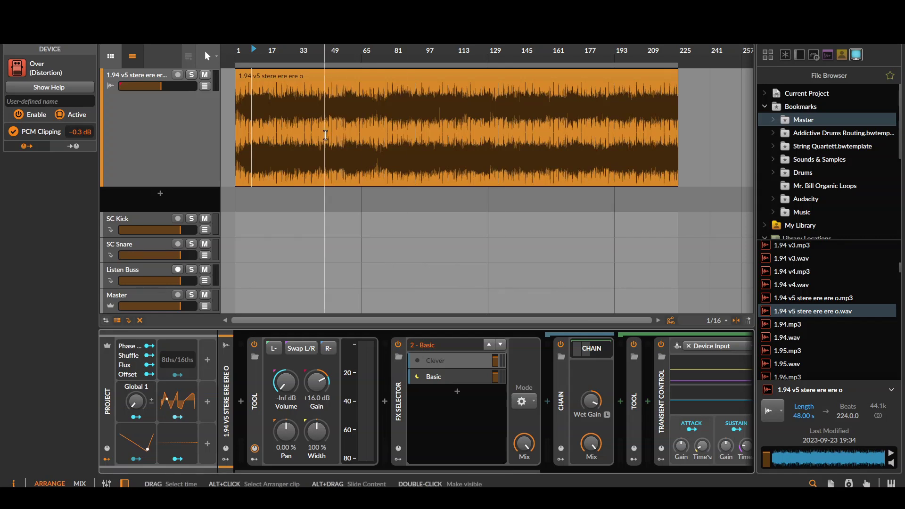
left_click(319, 90)
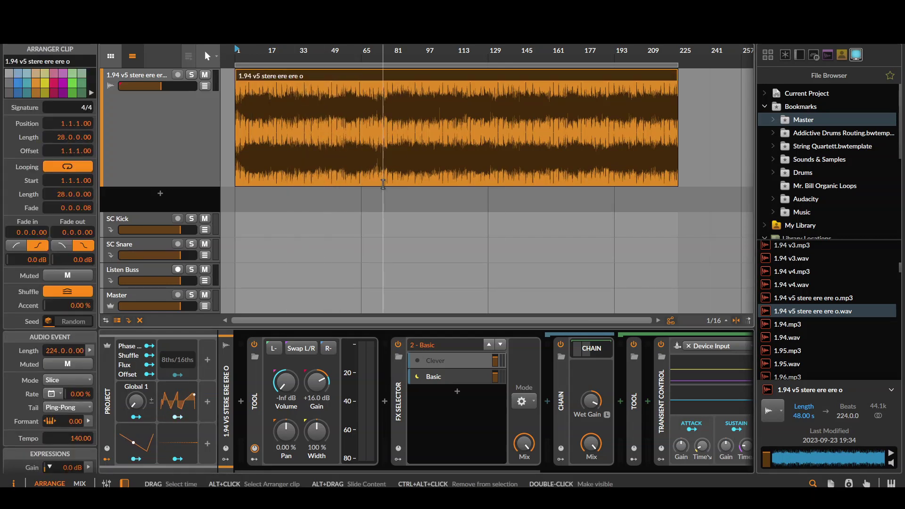
left_click(358, 177)
key("plus")
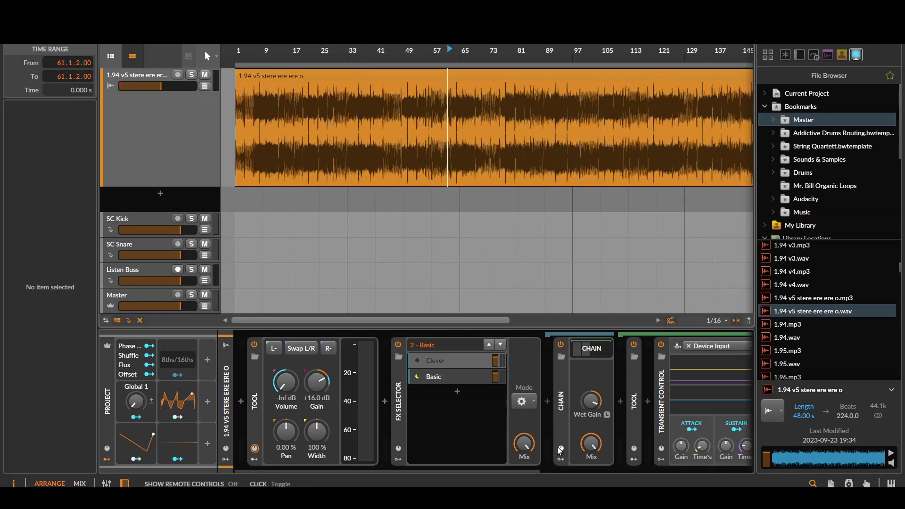
- Collapse the Tool in front of FX Selector and show the devices of the Basic layer, followed by those of the Clever layer
left_click(257, 403)
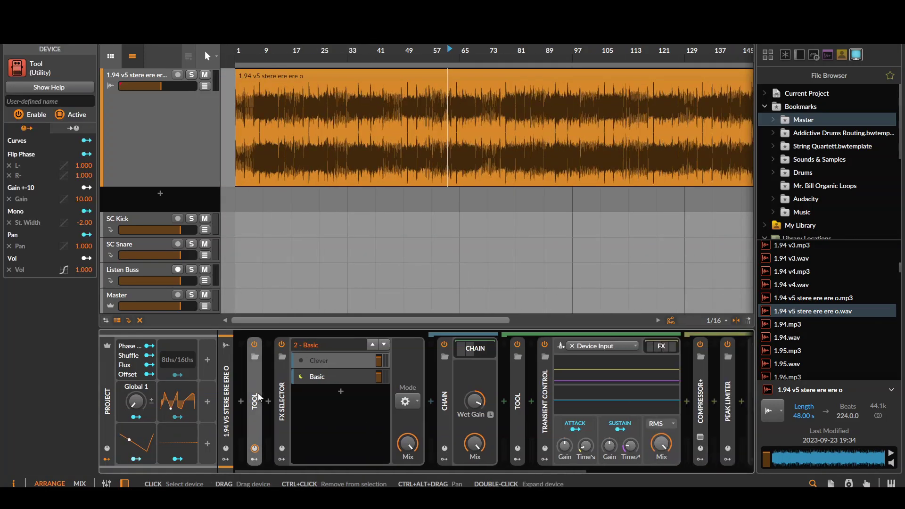
mouse_move(375, 445)
left_click(337, 372)
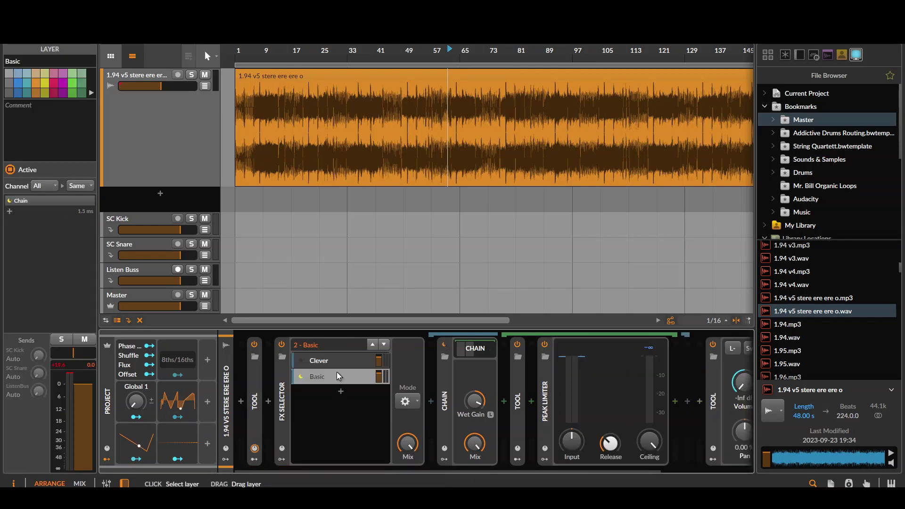
left_click(336, 356)
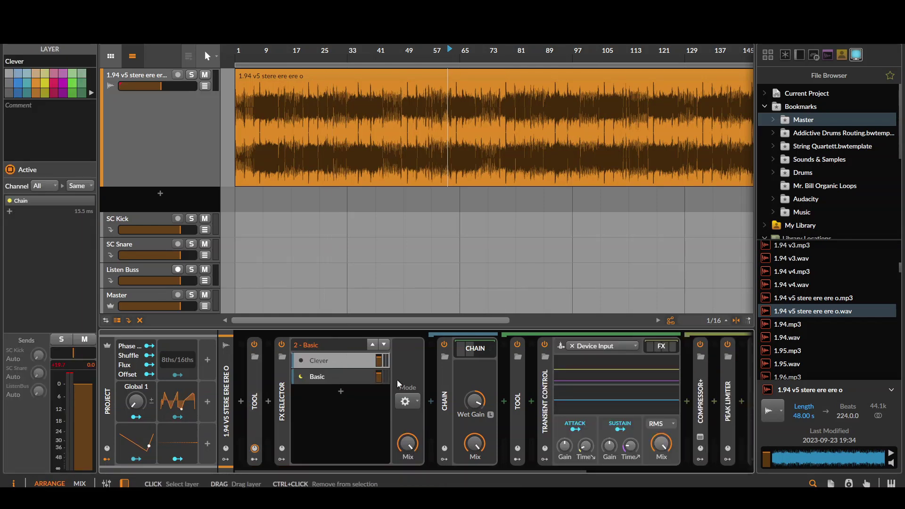